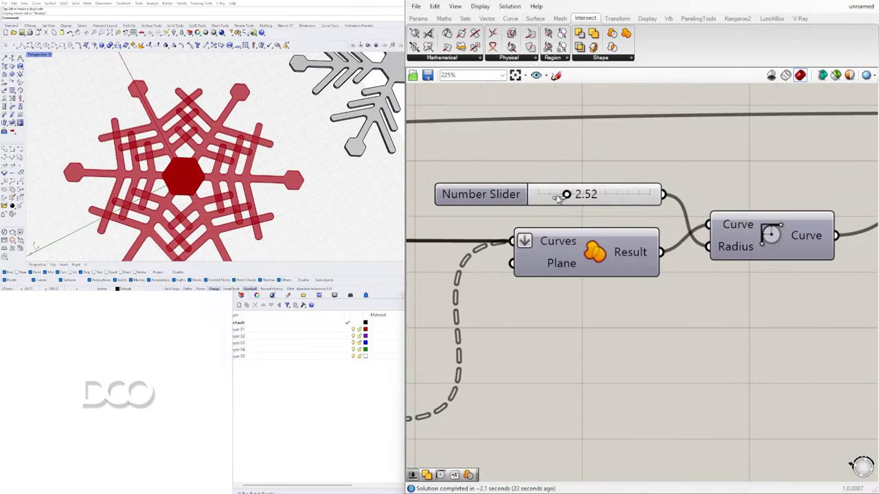
Reshape the finished snowflake by adjusting its fillet radius and branch position sliders and setting a polygon radius slider to 30.0.
left_click_drag(565, 193, 538, 198)
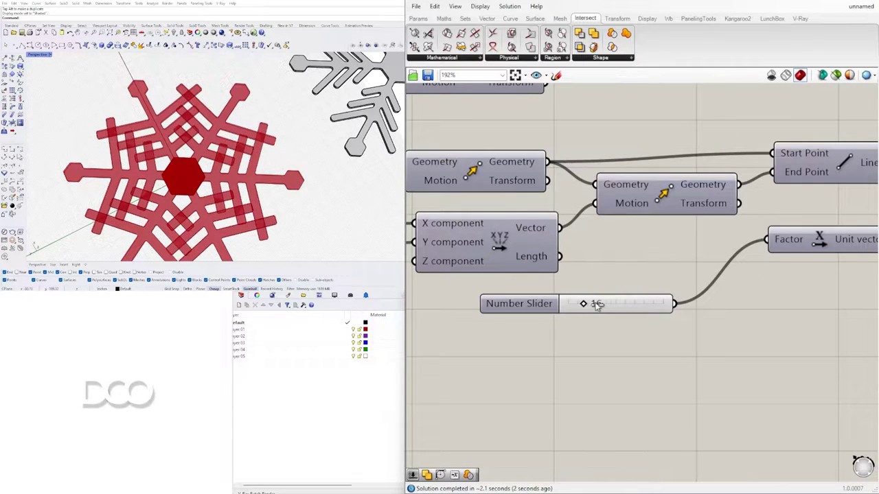
left_click_drag(597, 306, 614, 305)
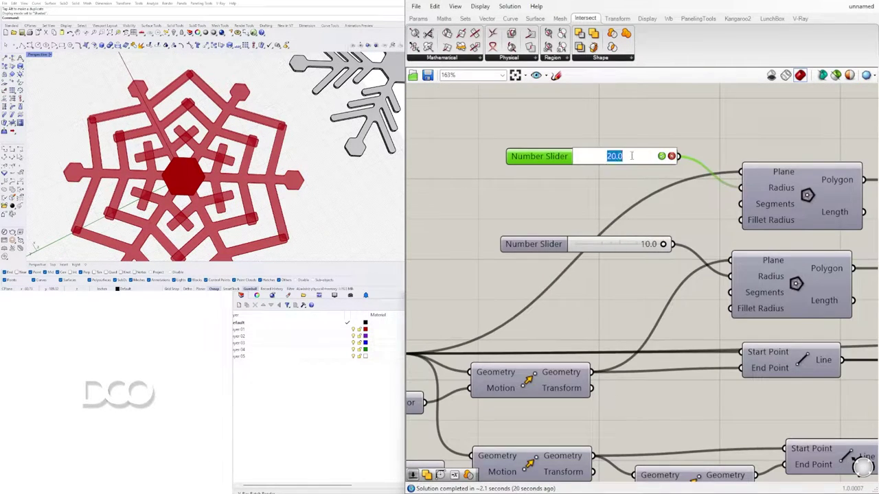
type("30")
key("Return")
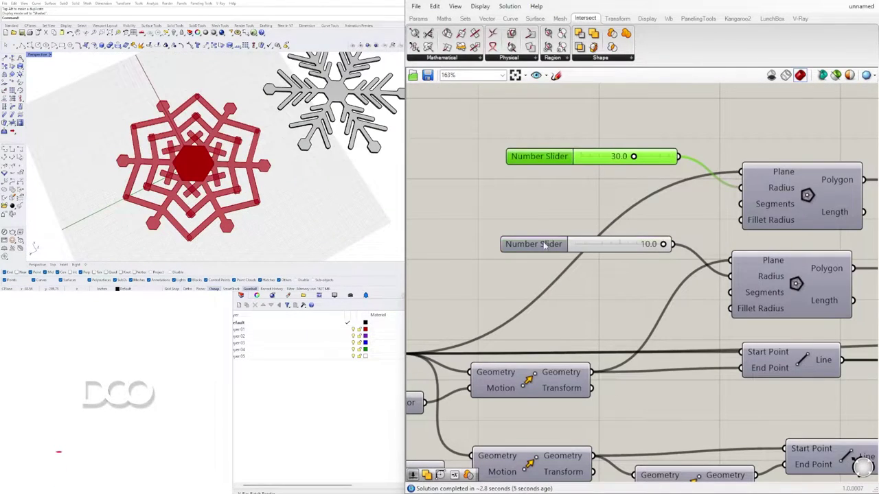
left_click(584, 244)
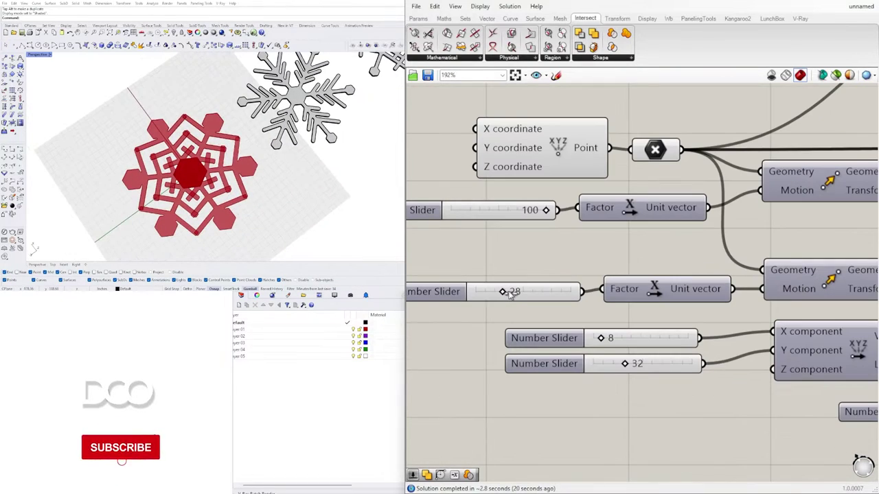
left_click_drag(505, 291, 501, 291)
left_click_drag(624, 363, 602, 369)
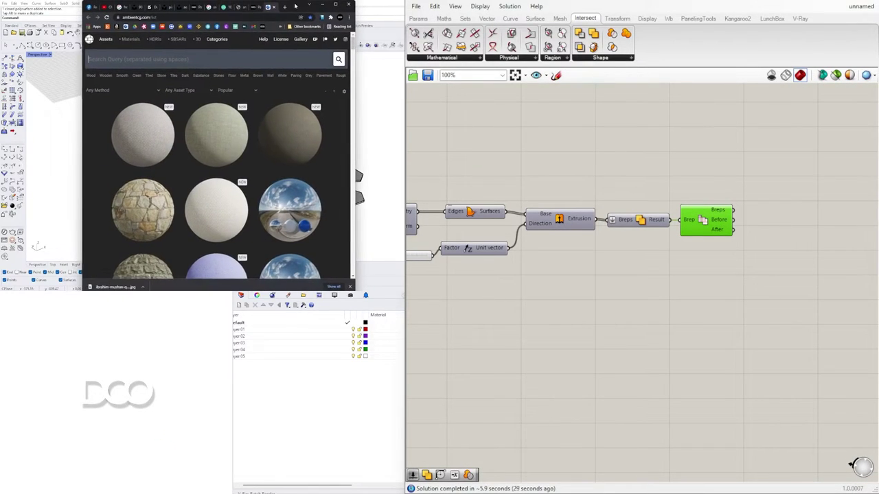
scroll(227, 141, "down", 5)
scroll(227, 141, "down", 10)
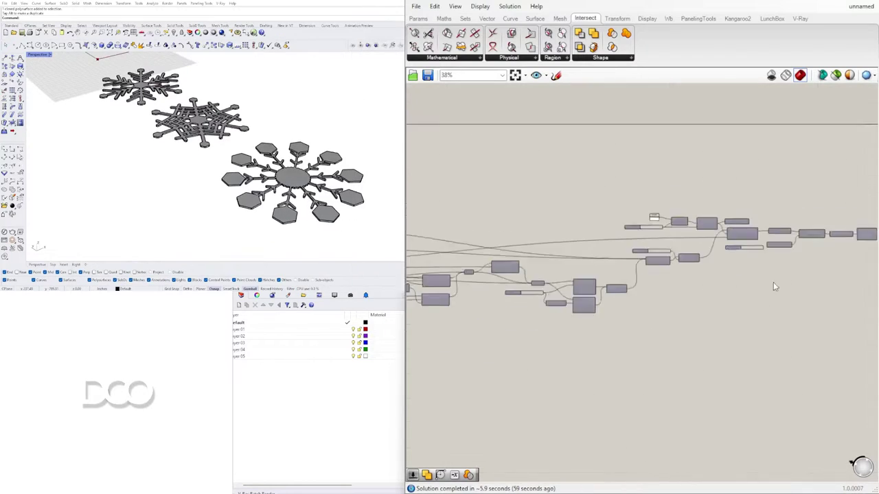
scroll(773, 282, "down", 5)
right_click_drag(206, 172, 300, 128)
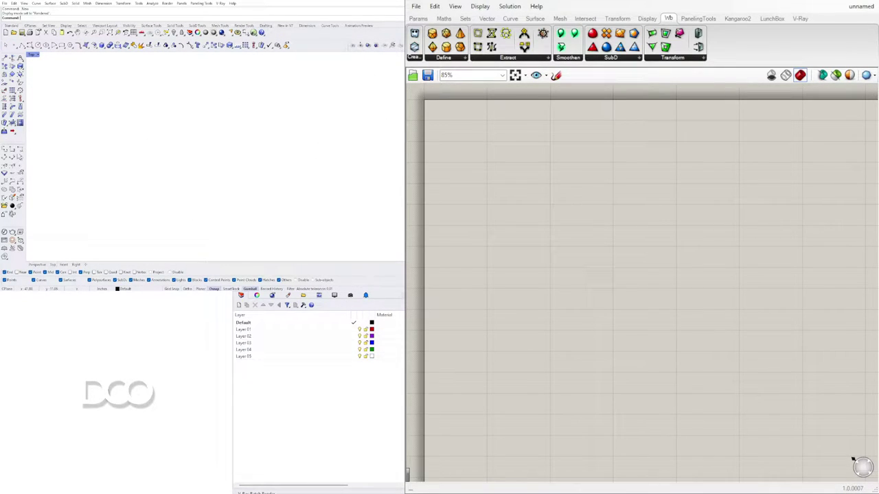
Add a Construct Point component to the empty Grasshopper canvas.
double_click(540, 171)
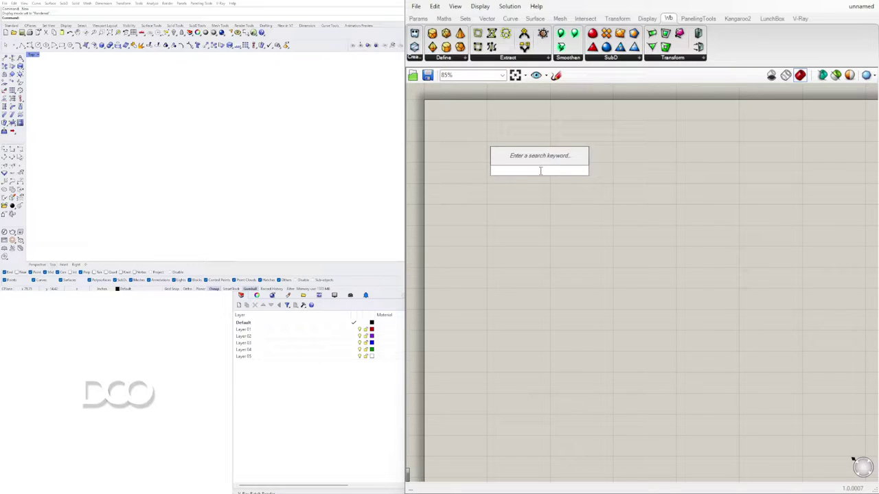
type("CONSTR")
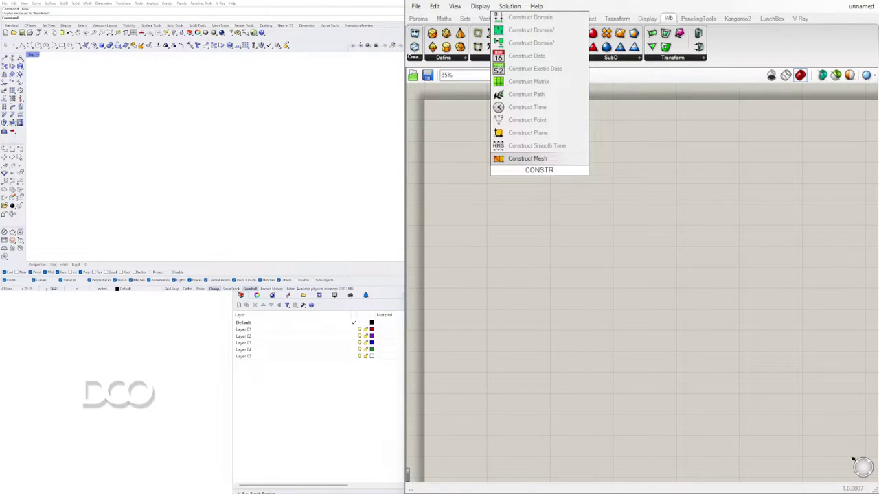
left_click(527, 120)
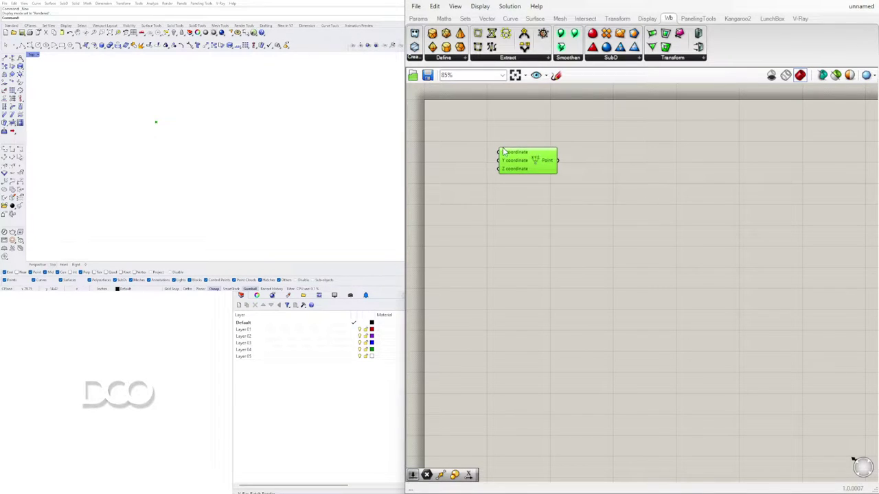
Add a Point parameter beside Construct Point and connect the constructed point's output to it.
double_click(595, 155)
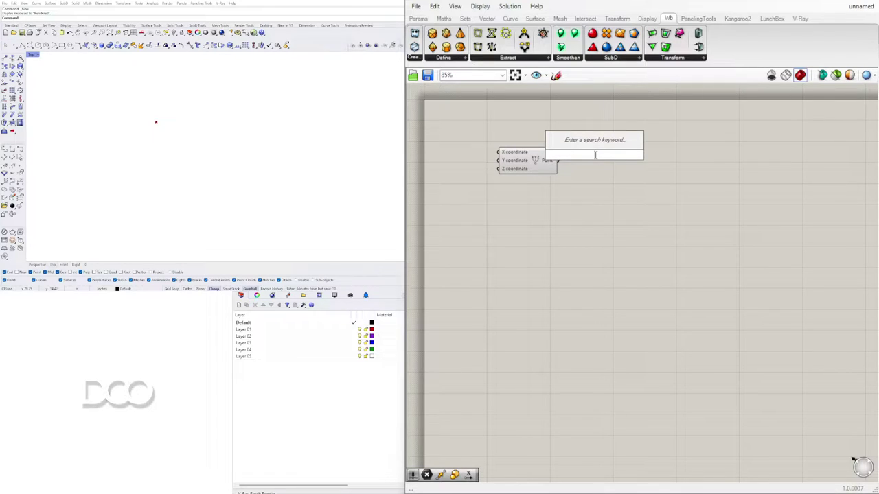
type("POINT")
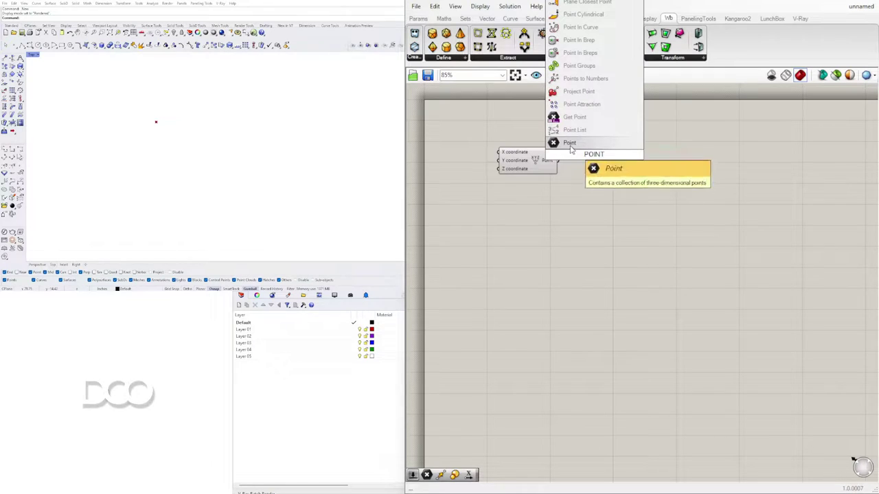
left_click(569, 144)
left_click_drag(558, 161, 592, 161)
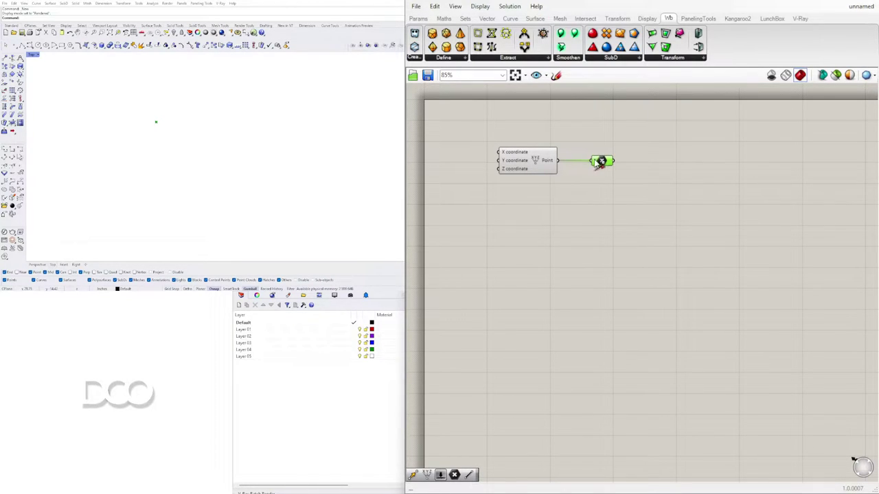
right_click(602, 169)
left_click(510, 243)
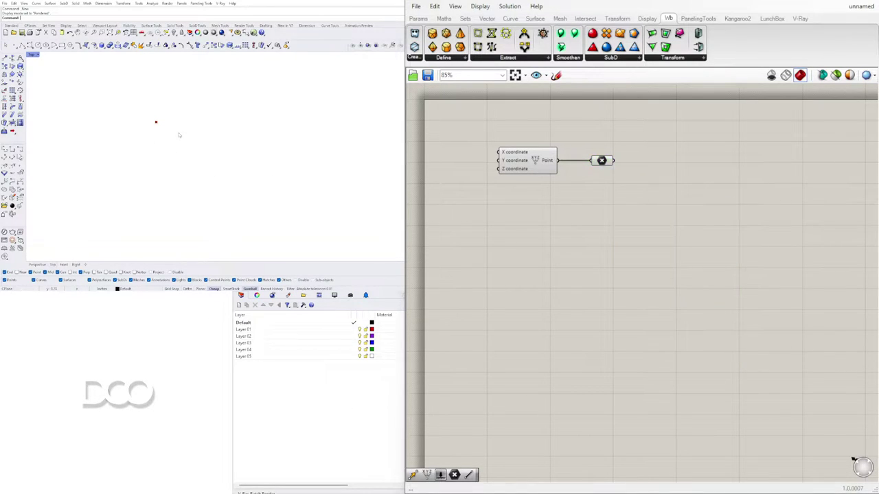
left_click(602, 164)
left_click(608, 179)
right_click_drag(680, 199, 608, 212)
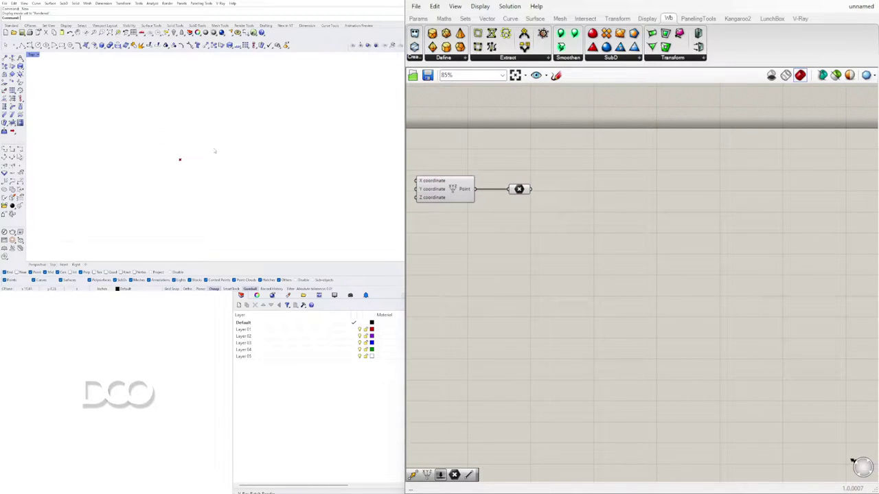
Add a Move component after the Point parameter and feed the point into its Geometry input.
double_click(568, 221)
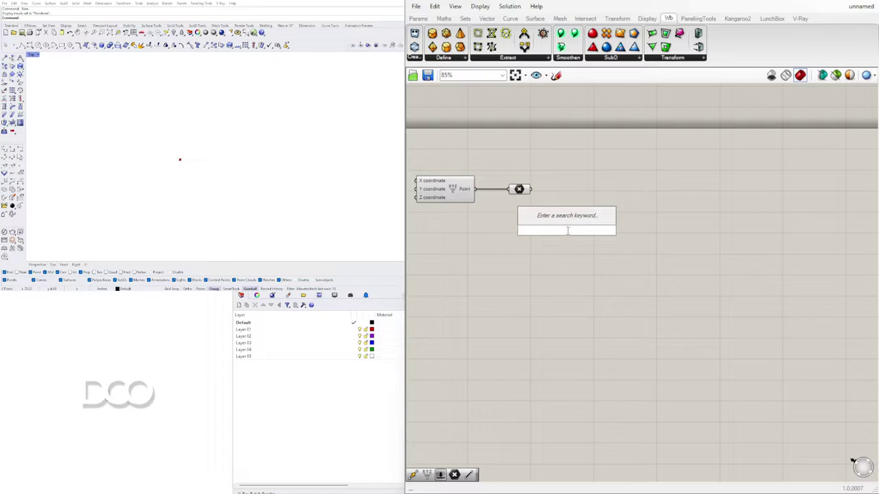
type("MOVE")
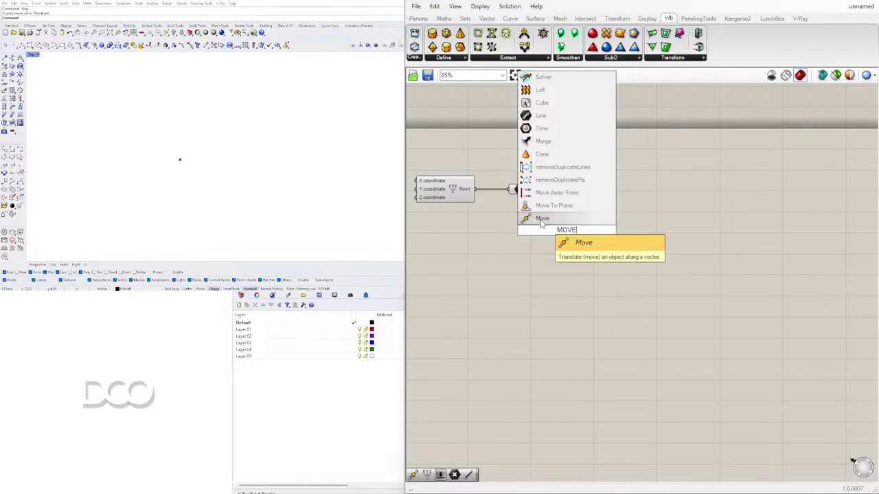
left_click(541, 219)
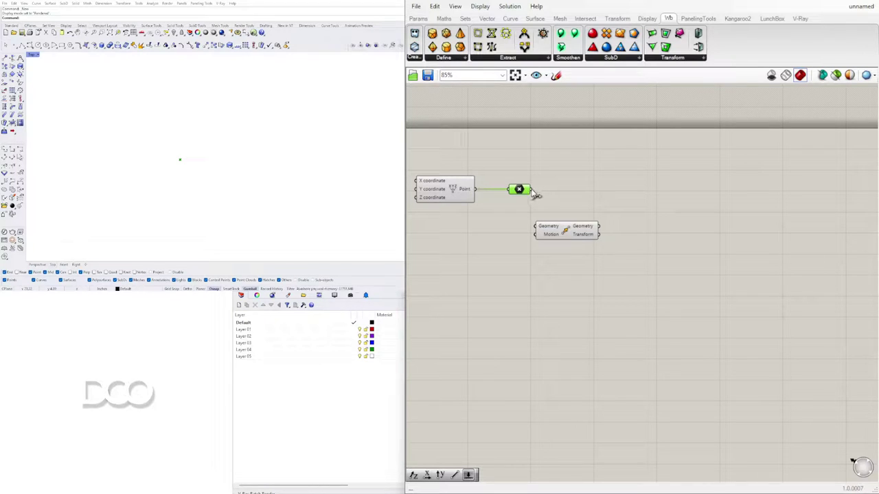
left_click_drag(531, 190, 650, 196)
Add a Unit X vector component and connect its output to the Move component's Motion input.
double_click(545, 224)
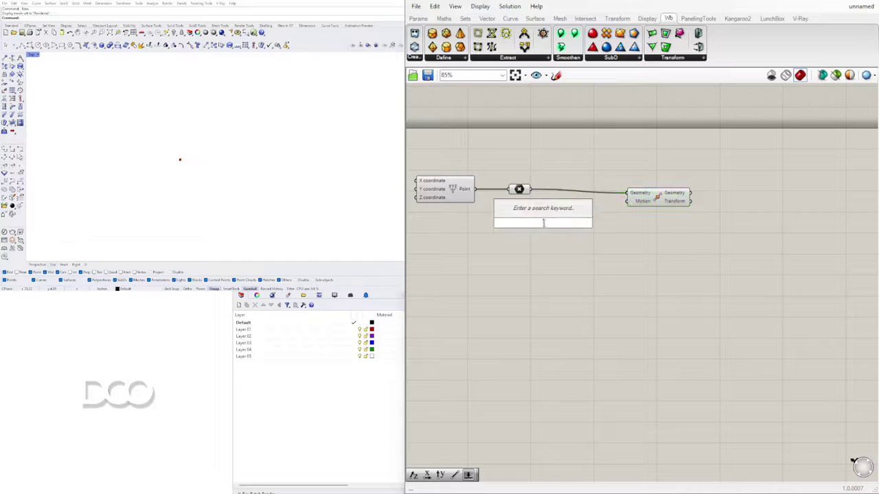
type("x")
left_click(539, 212)
mouse_move(579, 221)
left_mouse_down()
mouse_move(627, 200)
mouse_move(586, 218)
left_mouse_up()
left_click(560, 268)
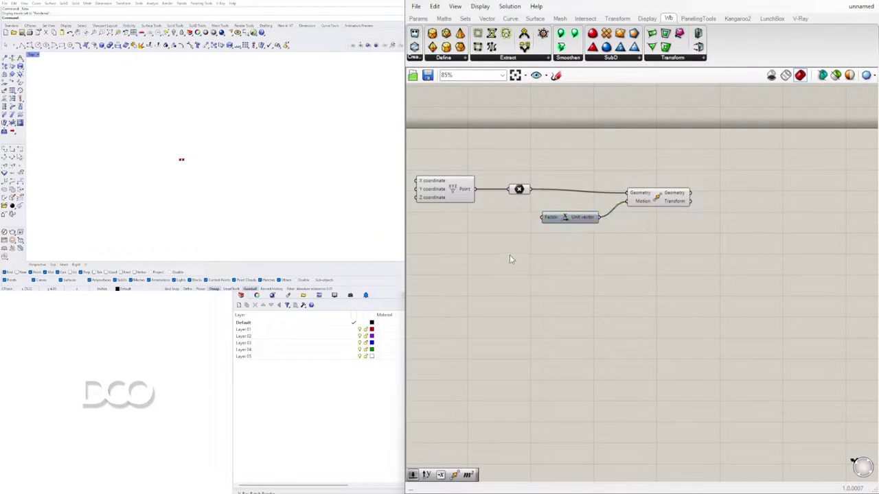
Add a number slider with value 60 and connect it to the Factor input of Unit X.
right_click_drag(467, 234, 539, 242)
double_click(499, 240)
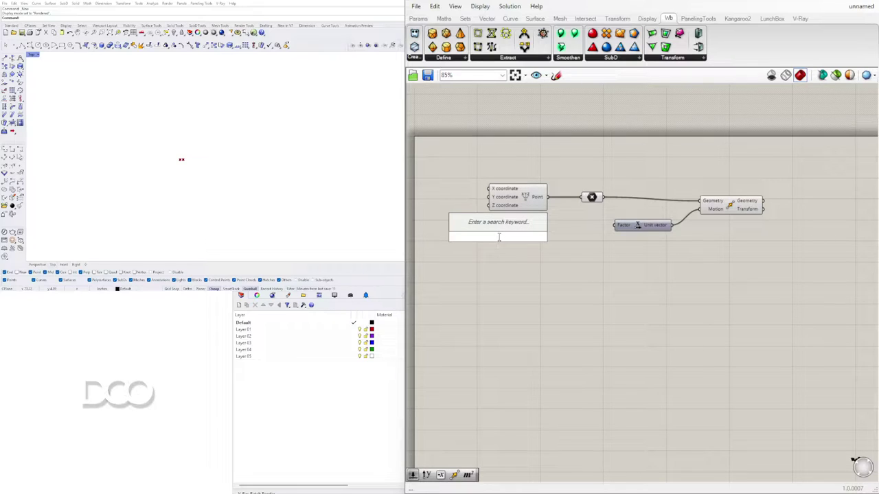
type("60")
key("Return")
left_click_drag(542, 236, 616, 226)
left_click_drag(469, 241, 523, 229)
Bring the Point parameter, Unit X, its slider and the Move component closer to Construct Point.
left_click_drag(730, 284, 582, 197)
left_click_drag(593, 198, 568, 198)
left_click(664, 281)
left_click_drag(734, 263, 567, 214)
left_click(702, 210, "shift")
left_click_drag(702, 209, 633, 209)
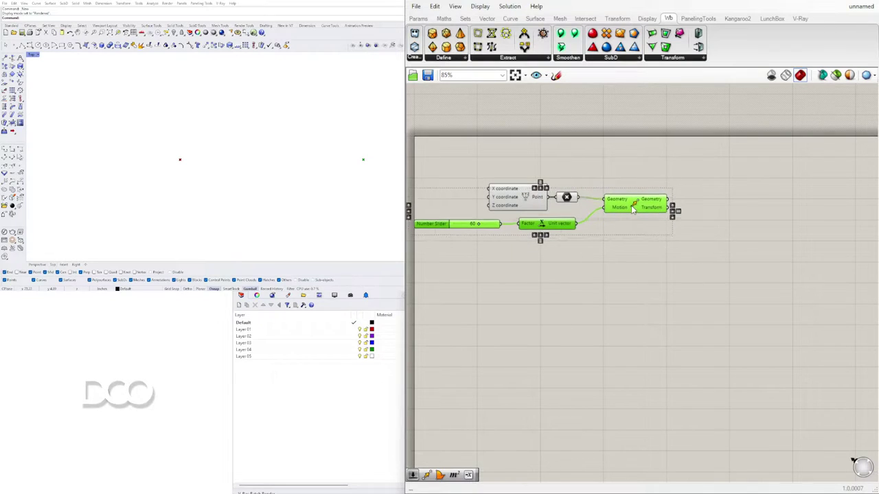
Tidy the spacing between the slider, Unit X and Move components beneath the point components.
left_click(657, 249)
left_click_drag(571, 251, 479, 217)
scroll(527, 223, "up", 2)
left_click_drag(561, 229, 584, 229)
left_click(571, 276)
right_click_drag(456, 249, 563, 254)
left_click_drag(537, 230, 548, 230)
left_click(615, 282)
scroll(710, 282, "down", 1)
left_click(635, 180)
left_click(552, 172, "shift")
right_click_drag(716, 198, 654, 191)
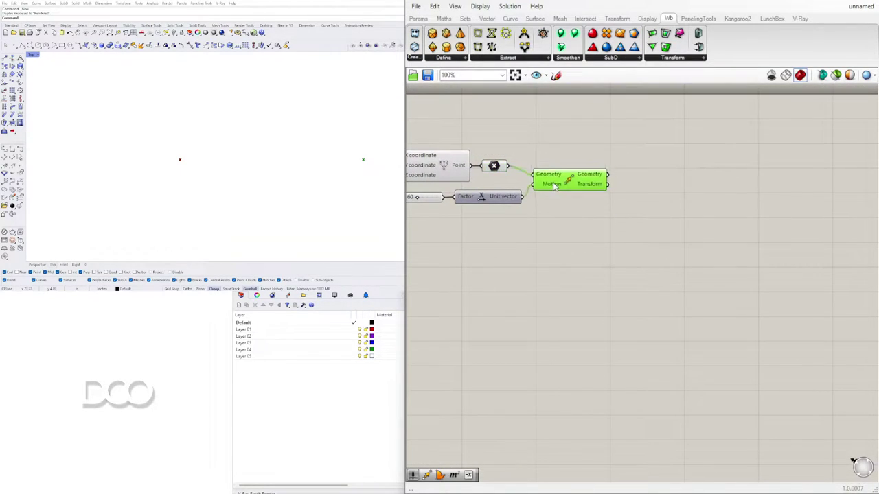
Add a Line component with the original point as Start Point and the moved point as End Point, aligned beside Move.
double_click(653, 153)
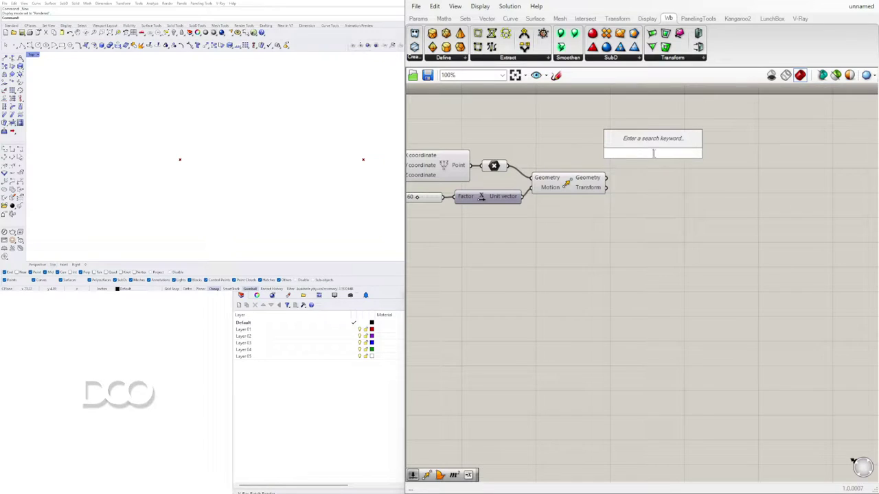
type("Li")
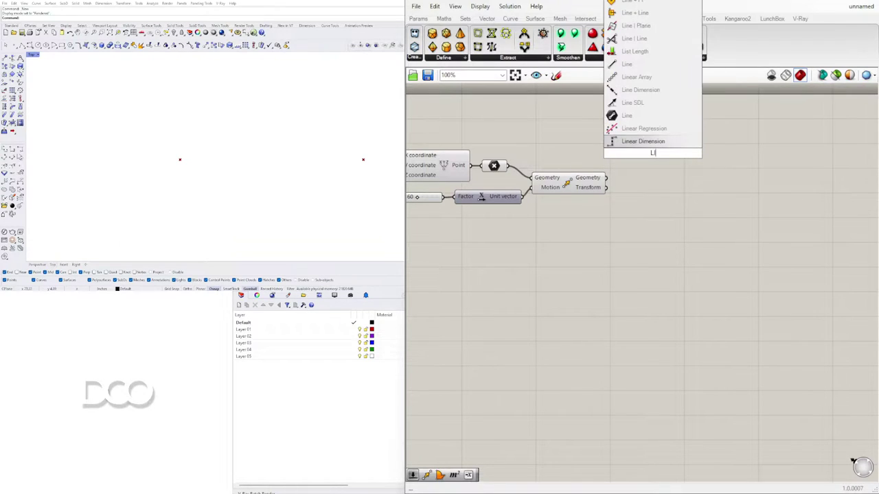
left_click(626, 64)
left_click_drag(507, 167, 622, 148)
left_click_drag(606, 178, 624, 159)
left_click_drag(647, 159, 650, 167)
left_click(714, 214)
scroll(195, 151, "down", 4)
right_click_drag(192, 137, 184, 132)
scroll(170, 136, "up", 3)
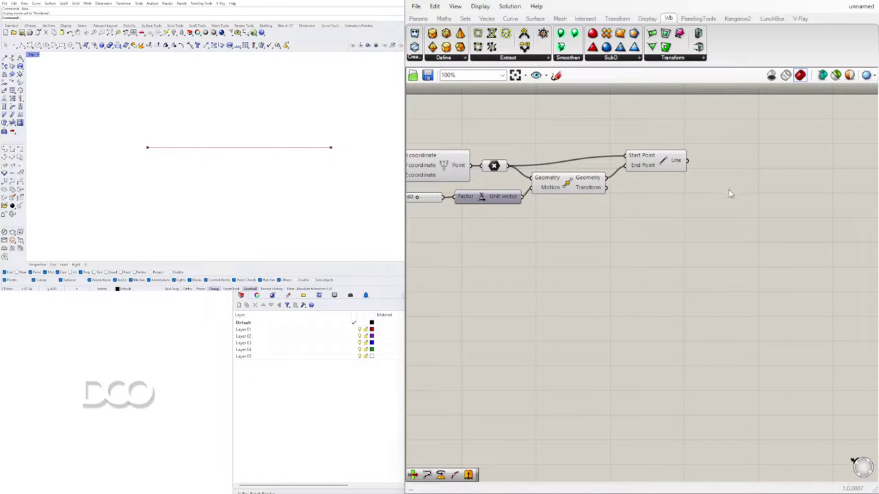
left_click_drag(648, 159, 645, 173)
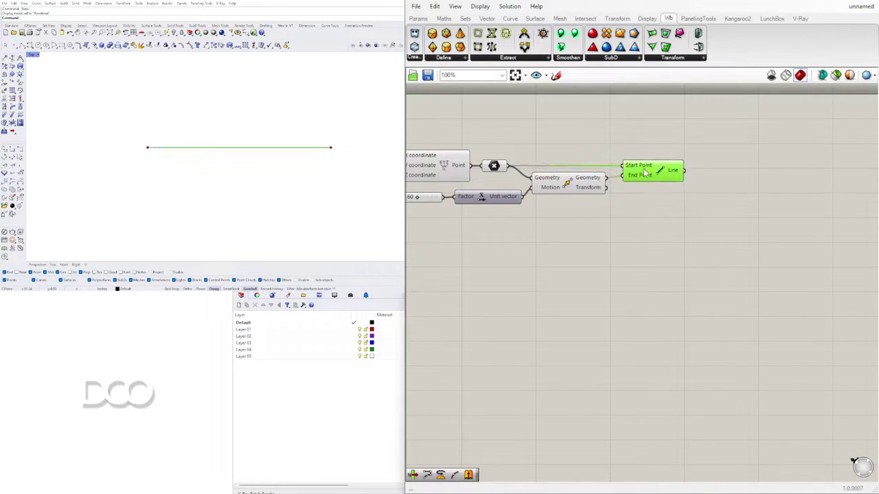
mouse_move(584, 180)
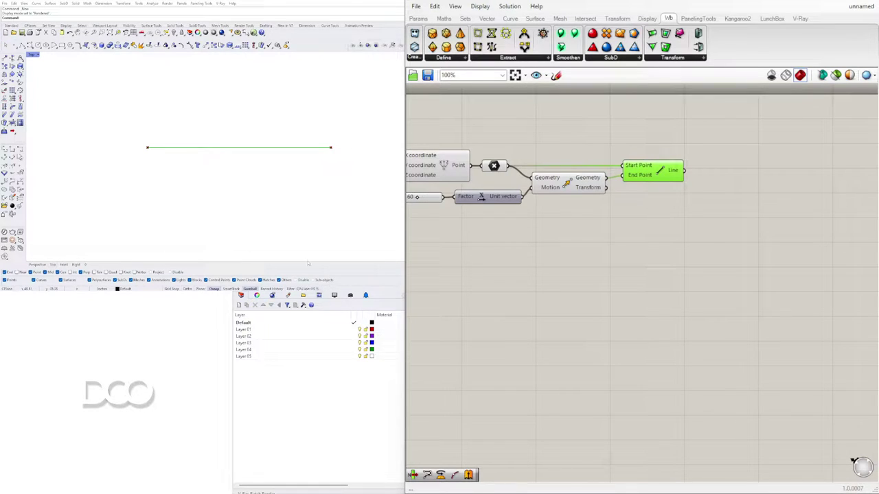
left_click(601, 253)
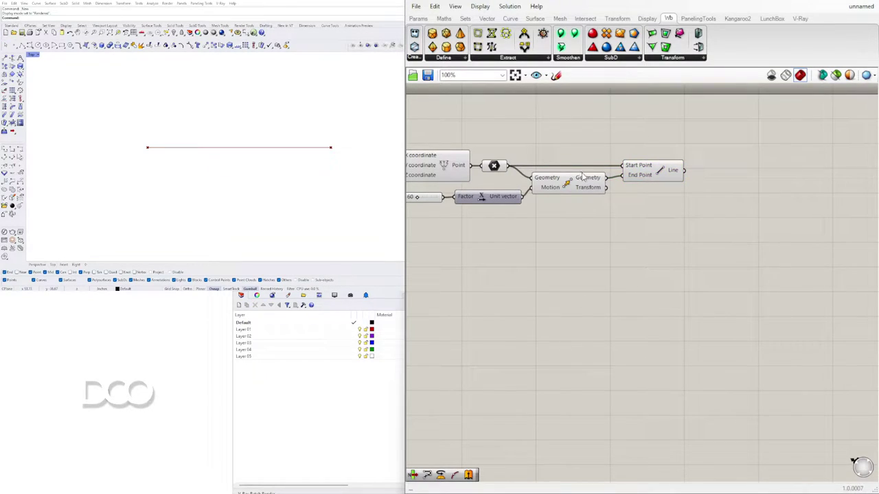
left_click(666, 177)
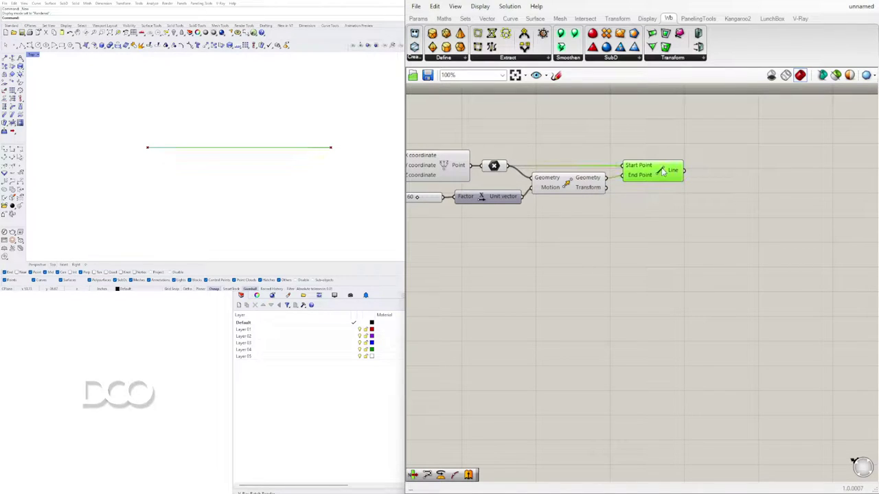
left_click(627, 215)
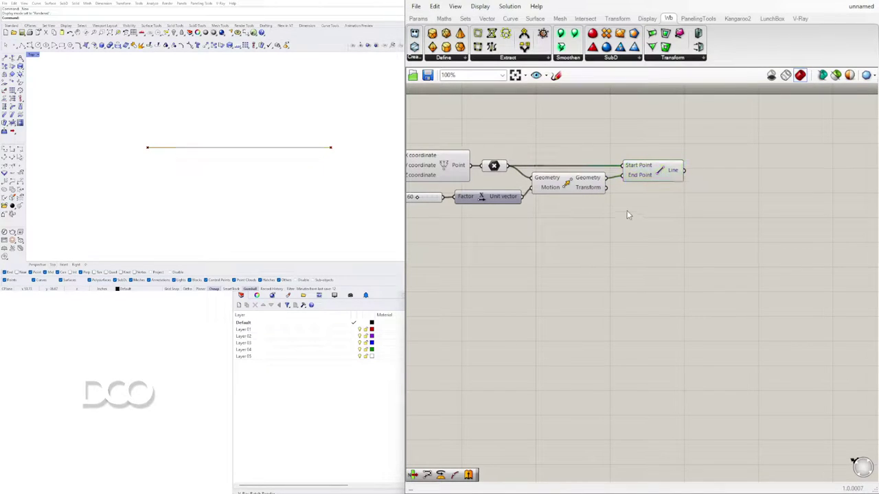
left_click(495, 166)
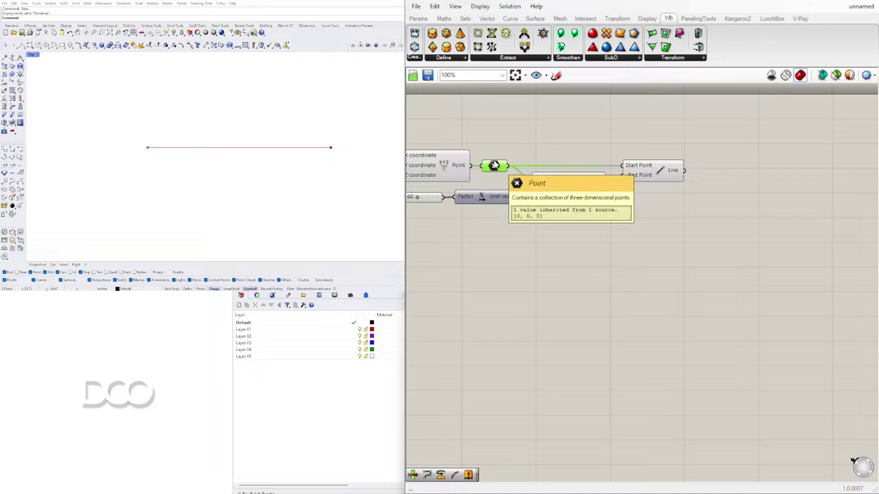
Add a second Move component below the Line component.
double_click(619, 287)
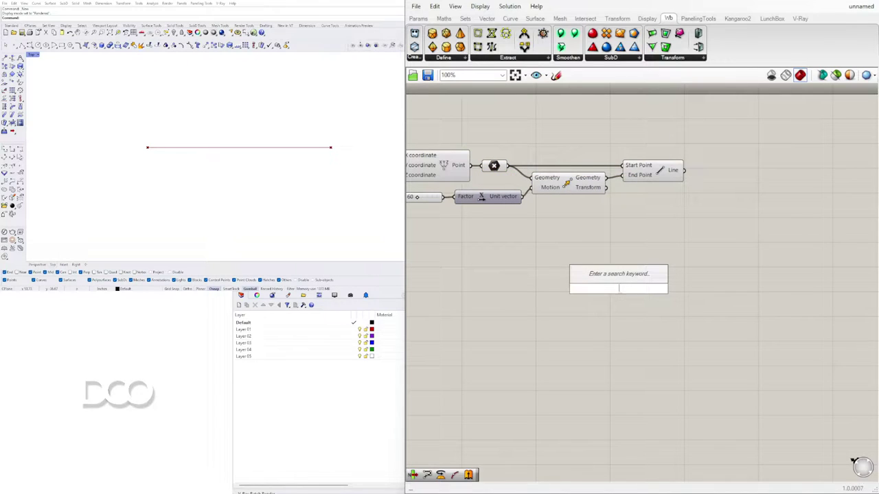
type("move")
key("Return")
left_click_drag(627, 289, 671, 237)
Duplicate the Number Slider and Unit X pair and place the copies beside the second Move component.
right_click_drag(507, 223, 605, 227)
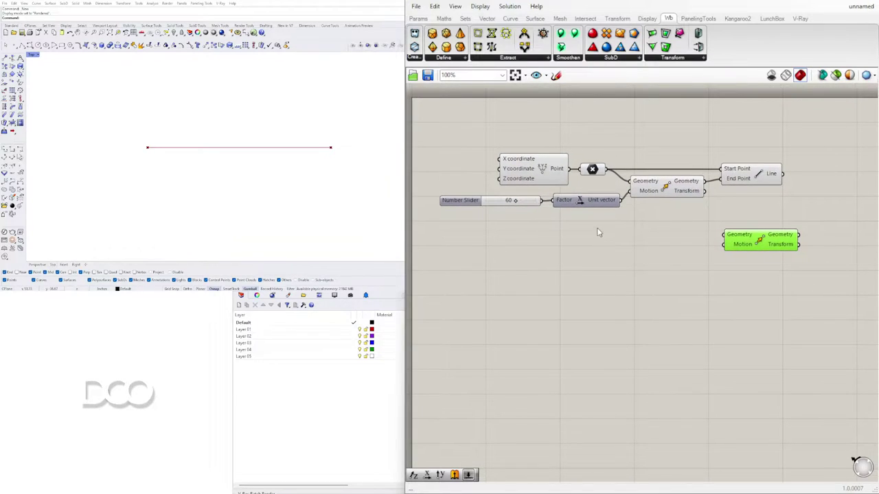
left_click_drag(584, 229, 525, 203)
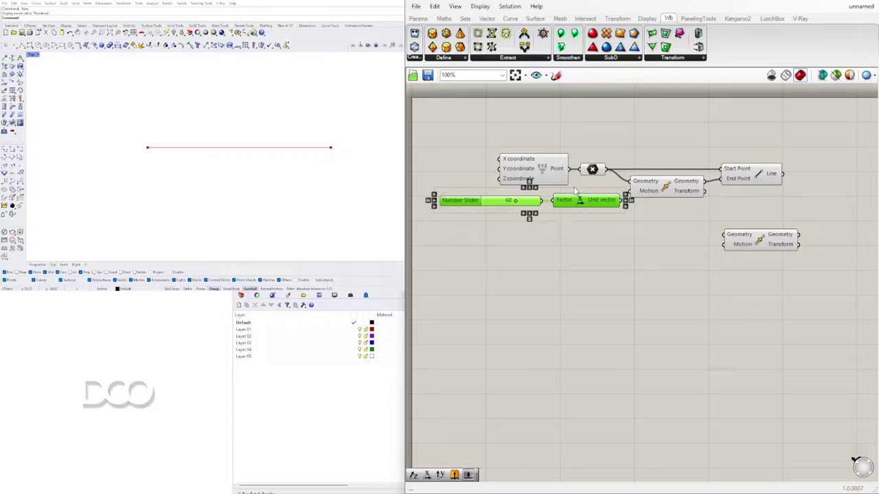
left_click_drag(587, 204, 676, 249)
left_click(729, 298)
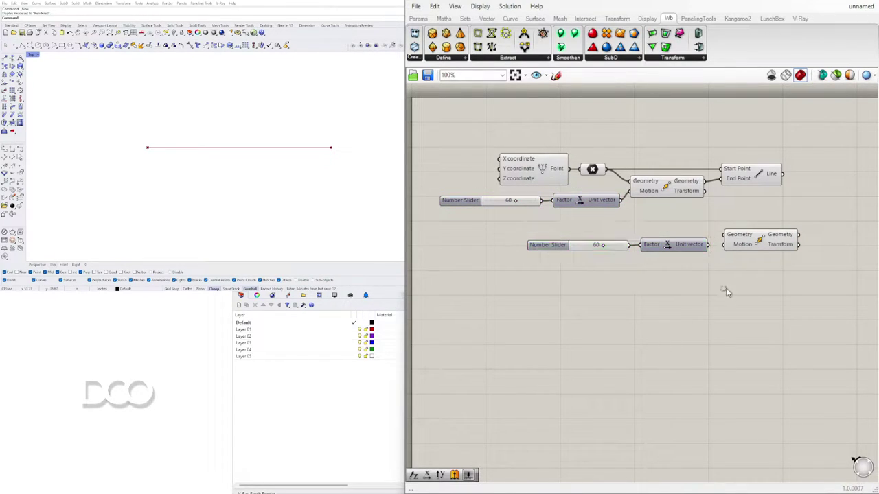
Lower the duplicated slider, Unit X and second Move, and connect the Point parameter to that Move's Geometry.
left_click_drag(777, 280, 577, 229)
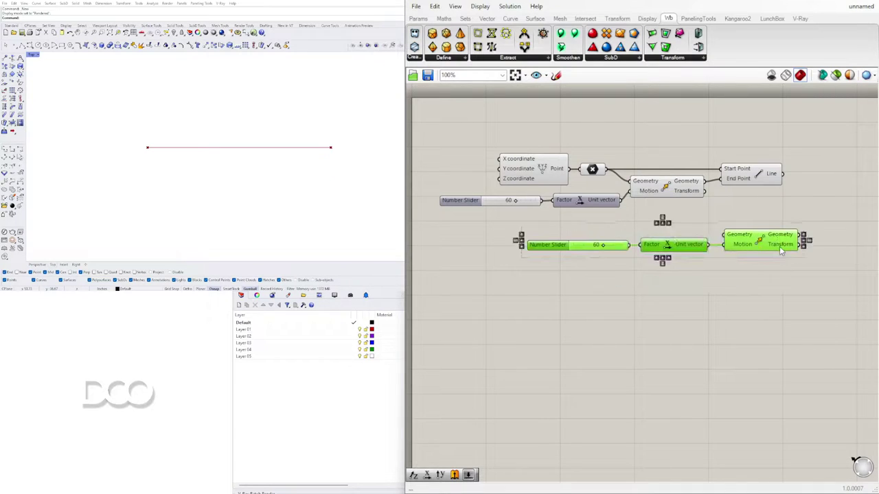
left_click_drag(779, 247, 772, 269)
left_click(769, 302)
left_click(598, 172)
left_click(672, 269)
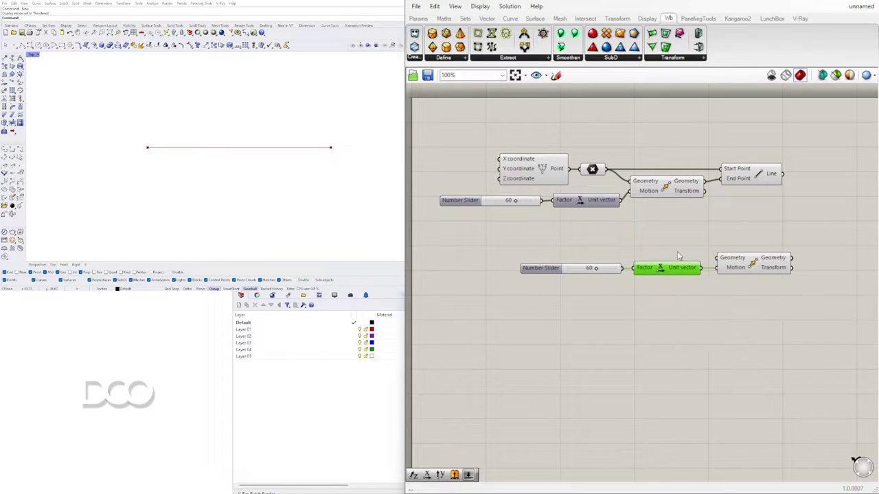
left_click_drag(603, 169, 716, 258)
Set the duplicated slider driving the second Move's Unit X to 7.
scroll(716, 260, "up", 3)
scroll(654, 263, "down", 2)
left_click_drag(728, 293, 478, 232)
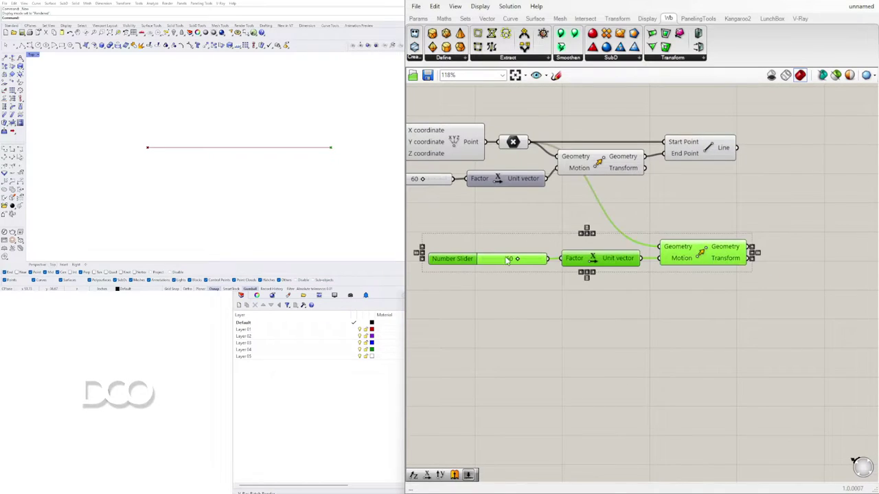
scroll(506, 257, "up", 4)
left_click(549, 284)
right_click_drag(550, 284, 665, 294)
left_click_drag(641, 272, 574, 273)
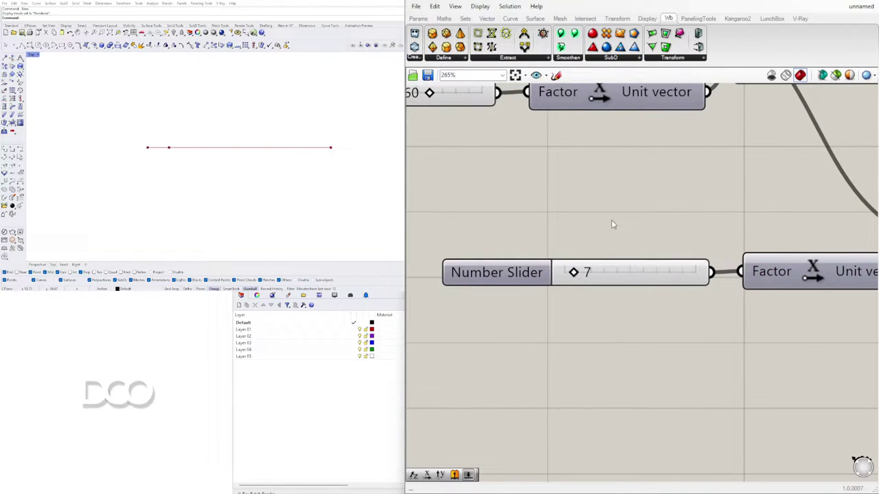
Align the second slider, Unit X and Move row directly beneath the first row.
scroll(613, 225, "down", 5)
left_click(766, 319)
right_click_drag(720, 328, 661, 317)
left_click_drag(758, 360, 549, 295)
left_click_drag(740, 302, 711, 298)
left_click_drag(731, 326, 644, 298)
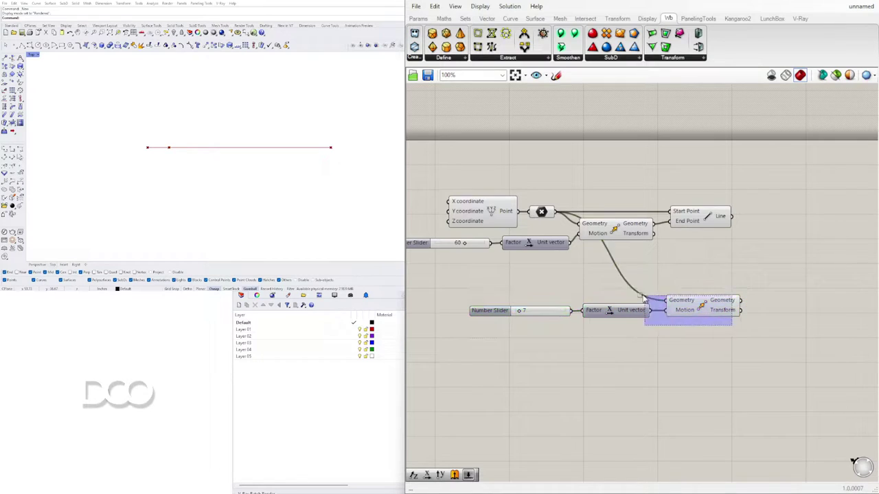
left_click_drag(748, 354, 528, 296)
left_click_drag(716, 315, 648, 289)
left_click_drag(759, 263, 634, 226)
left_click(733, 273)
scroll(670, 304, "up", 4)
left_click(604, 273)
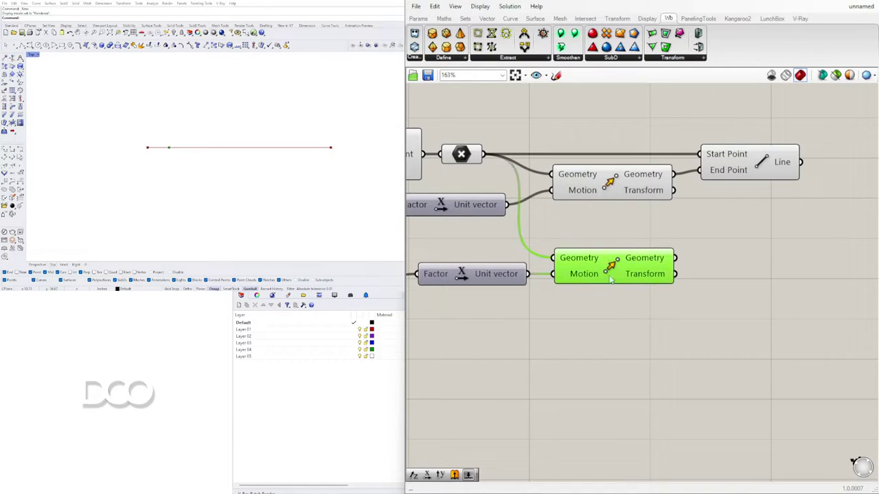
Add a third Move component beside the second one, taking the second Move's Geometry output as its Geometry.
scroll(728, 293, "down", 2)
double_click(718, 303)
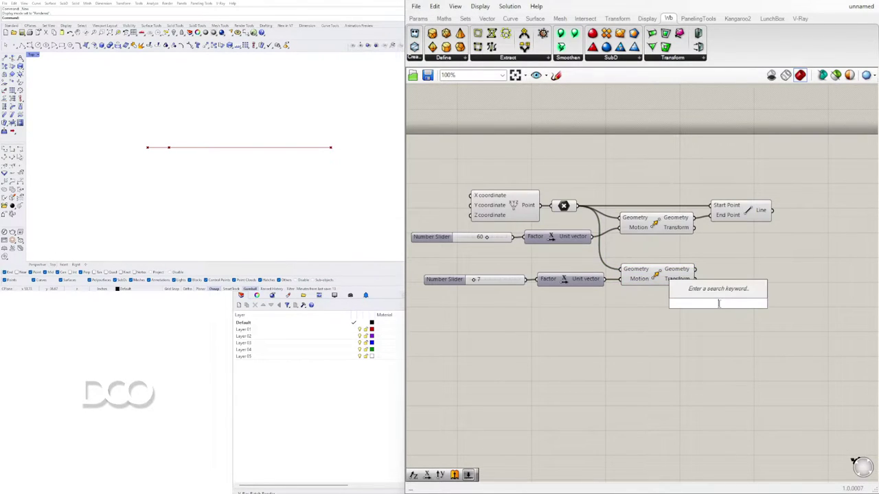
type("MOVE")
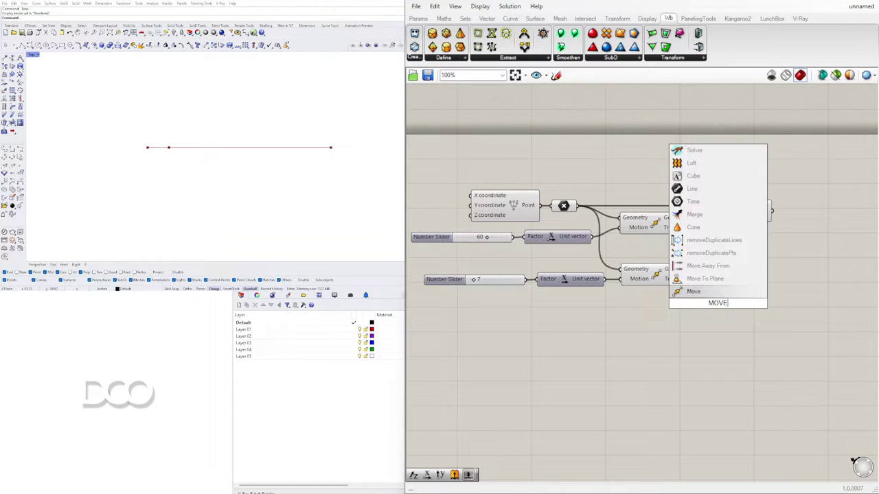
left_click(712, 297)
left_click_drag(701, 299, 739, 289)
Add a Vector XYZ component below the second Move and connect its Vector output to the third Move's Motion.
double_click(644, 310)
type("VEC")
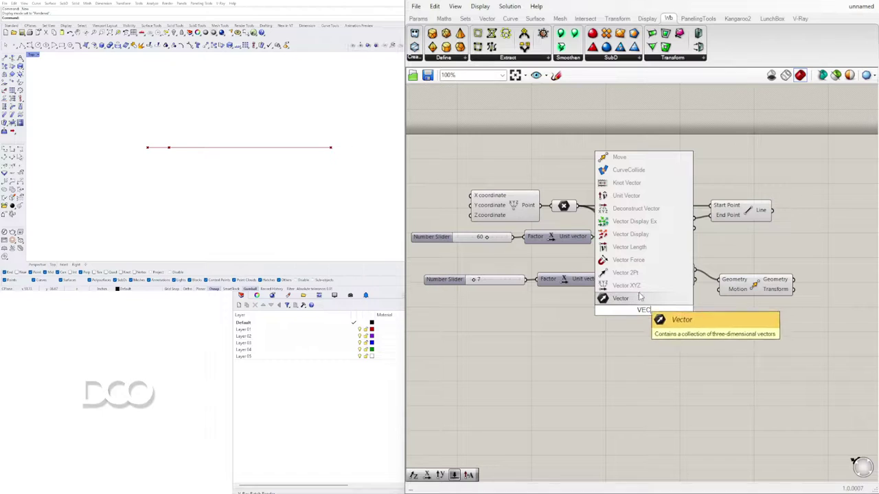
key("Return")
left_click_drag(659, 315, 671, 315)
left_click(720, 319)
left_click_drag(738, 288, 740, 285)
left_click_drag(694, 309, 724, 292)
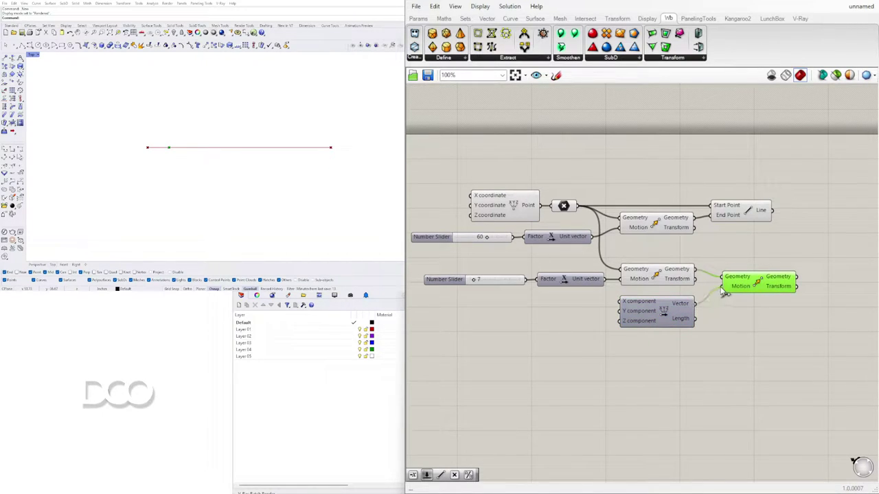
left_click_drag(663, 307, 669, 307)
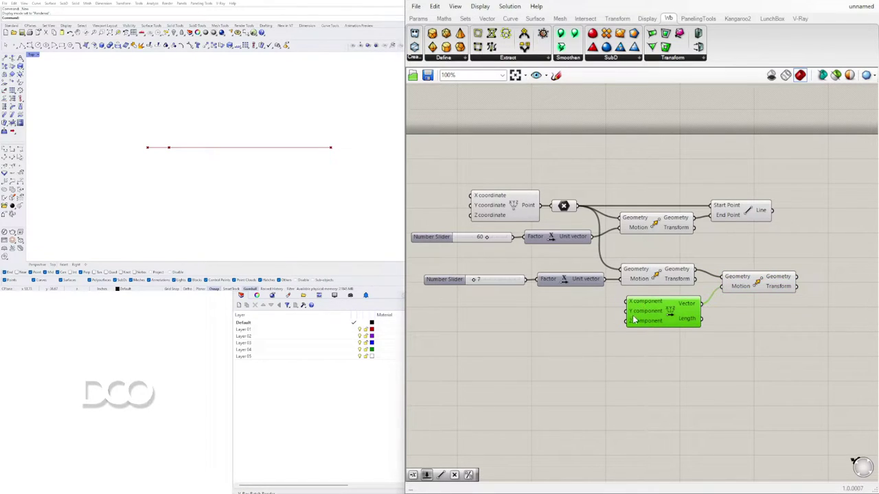
Duplicate the slider set to 7 and connect the copy to the X and Y components of Vector XYZ.
right_click_drag(590, 307, 676, 279)
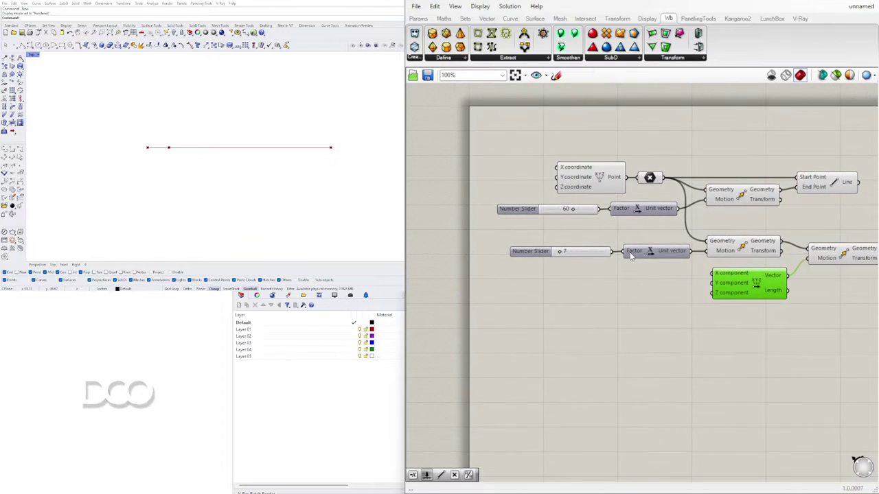
left_click_drag(534, 256, 596, 280, "alt")
left_click_drag(674, 276, 713, 291)
scroll(626, 276, "up", 3)
scroll(703, 268, "down", 3)
right_click_drag(666, 272, 533, 270)
left_click(734, 252)
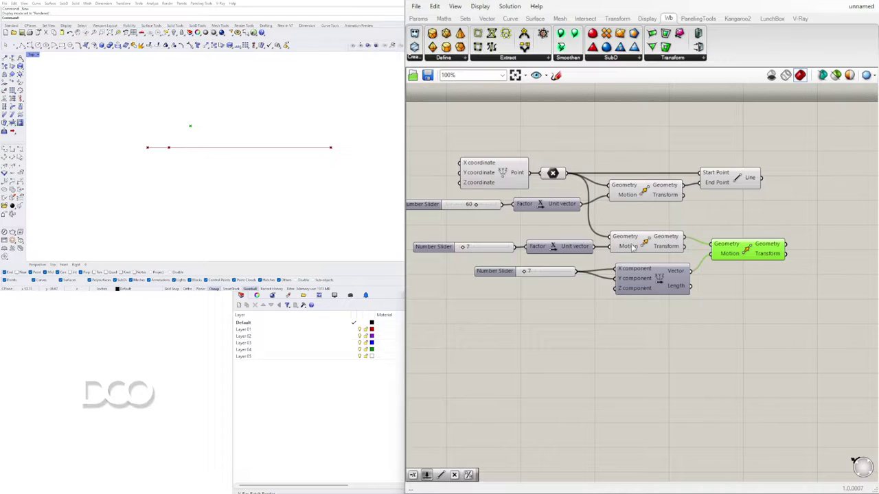
Try adjusting the slider that drives the Vector XYZ components.
scroll(520, 274, "up", 4)
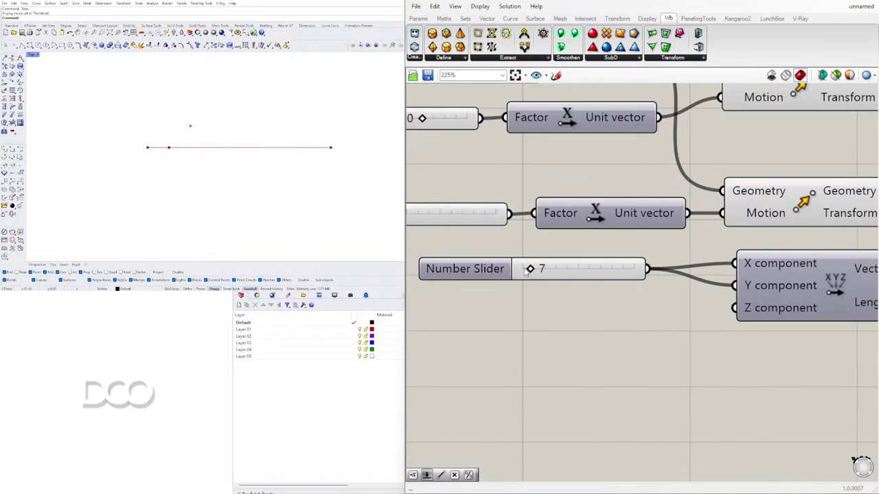
left_click_drag(532, 269, 526, 272)
scroll(556, 295, "down", 4)
scroll(606, 318, "down", 2)
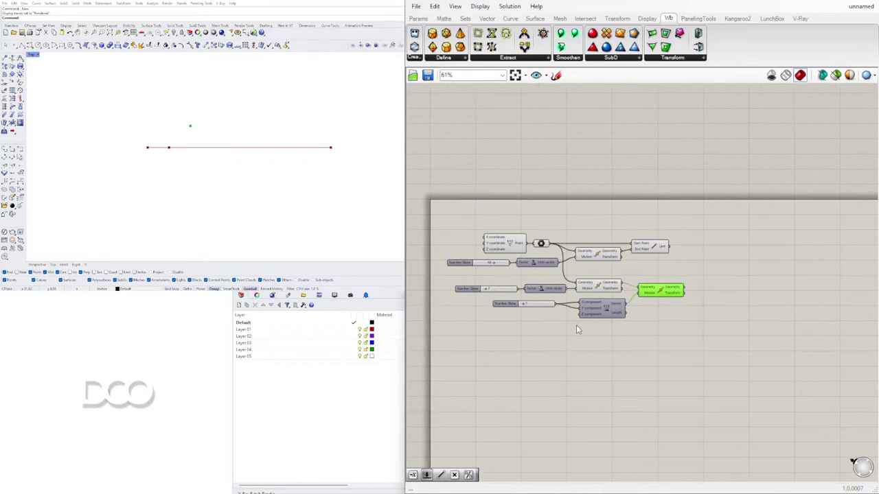
Add a Line component with the second Move's point as Start Point and the third Move's point as End Point.
scroll(649, 285, "up", 2)
left_click(582, 288)
left_click(661, 299)
double_click(730, 259)
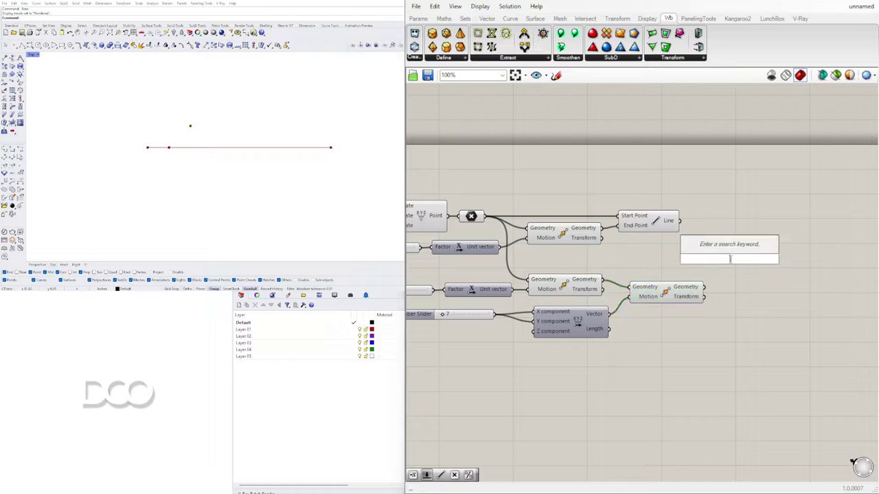
type("lin")
left_click(709, 173)
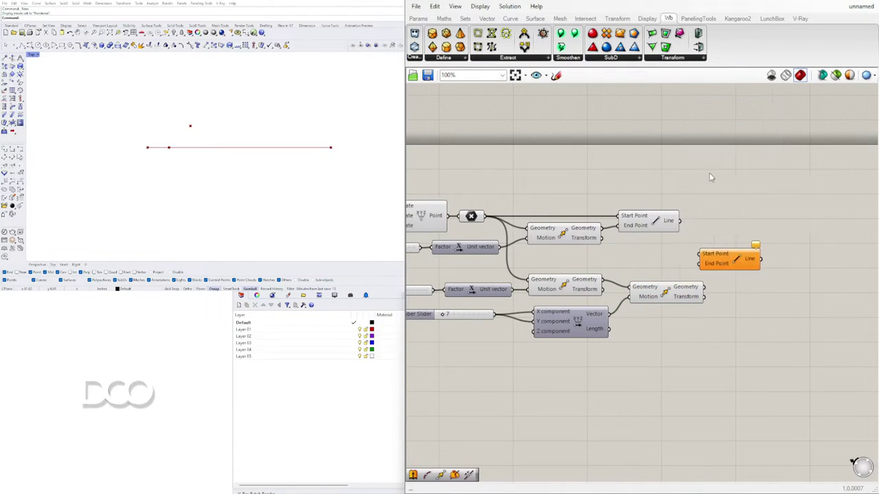
left_click_drag(602, 279, 699, 254)
left_click_drag(703, 287, 740, 281)
left_click_drag(659, 294, 658, 298)
left_click(690, 357)
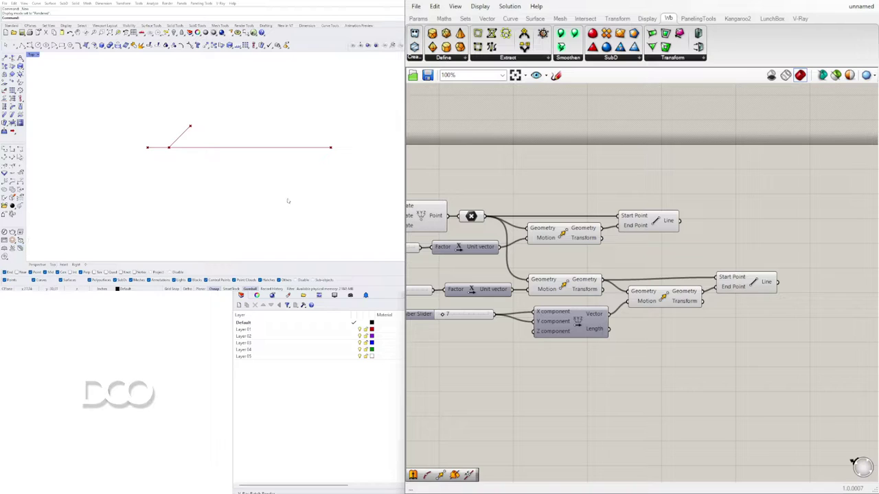
Set the slider feeding the Vector XYZ components to 8.
scroll(564, 295, "down", 2)
scroll(564, 295, "up", 5)
left_click_drag(558, 280, 558, 280)
scroll(663, 376, "down", 2)
Add a fourth Move component and place it to the right of the branch Line component.
right_click_drag(666, 377, 509, 342)
right_click_drag(744, 261, 631, 260)
left_click(681, 227)
left_click(701, 278)
scroll(706, 277, "down", 2)
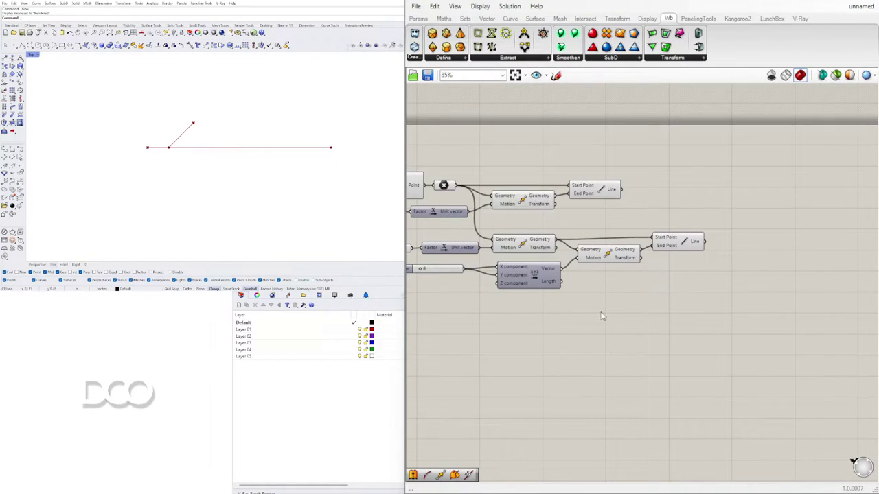
left_click(687, 246)
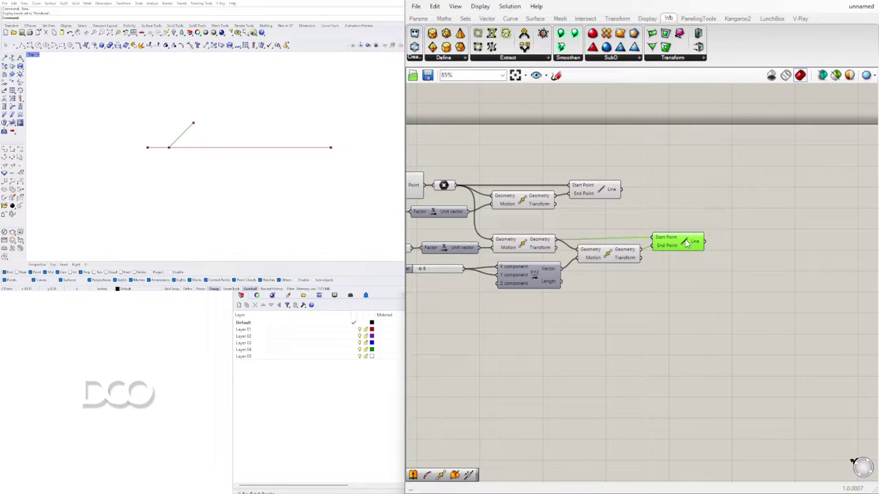
double_click(682, 331)
type("move")
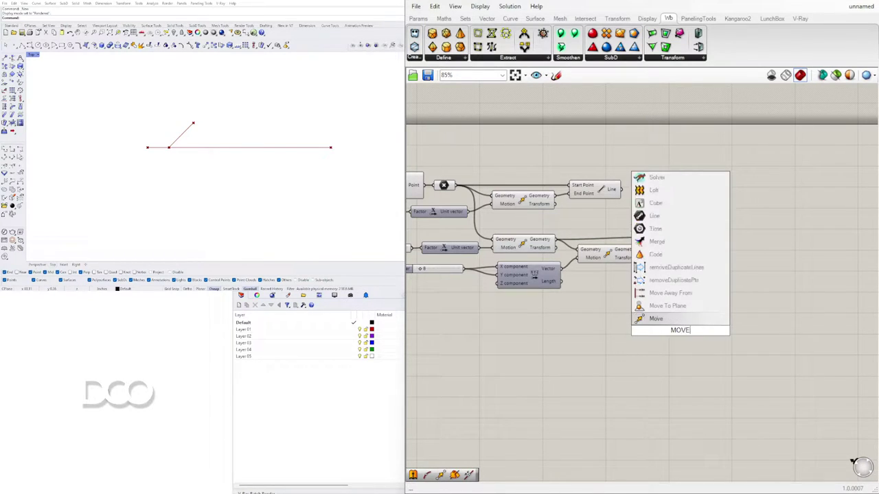
left_click(655, 320)
left_click_drag(663, 328, 745, 268)
Add a Unit X component below the branch Line for the new Move.
left_click(652, 306)
double_click(652, 306)
type("x")
left_click(650, 296)
left_click_drag(662, 308, 679, 307)
left_click(670, 328)
Connect the branch Line to the fourth Move's Geometry and the Unit X vector to its Motion.
right_click_drag(670, 328, 715, 325)
right_click_drag(769, 274, 721, 275)
left_click(707, 222)
left_click_drag(725, 219, 755, 245)
left_click_drag(725, 283, 755, 252)
Duplicate a Number Slider, connect it to the new Unit X Factor and set it to 13.
right_click_drag(505, 284, 583, 286)
left_click_drag(449, 232, 666, 281, "alt")
left_click_drag(731, 278, 753, 263)
scroll(672, 279, "up", 3)
left_click_drag(696, 283, 678, 244)
scroll(553, 324, "down", 3)
Check the branch geometry and tidy the positions of the fourth Move, its Unit X and slider.
left_click(529, 249)
left_click(441, 232)
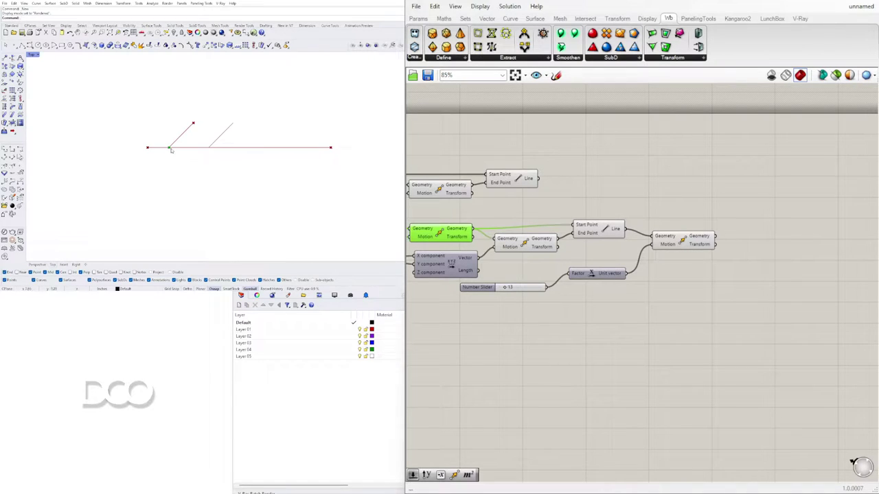
left_click(597, 230)
left_click(679, 240, "shift")
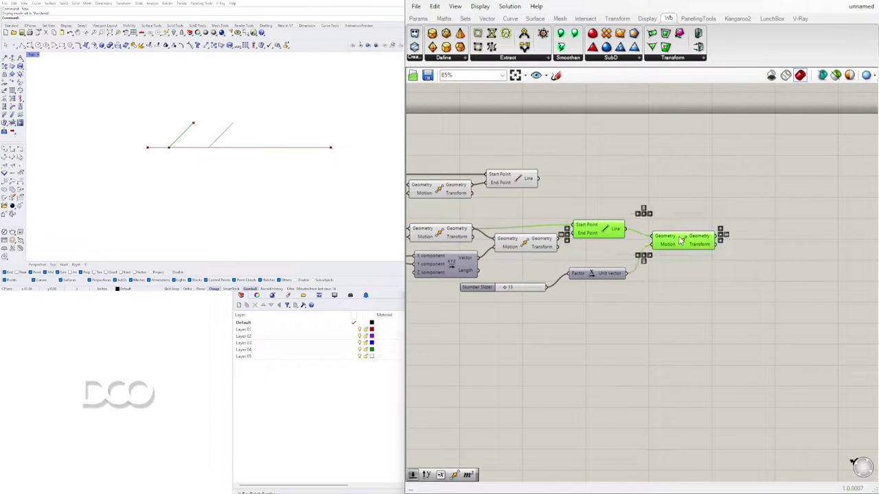
left_click(671, 280)
left_click_drag(668, 236, 652, 238)
left_click_drag(599, 276, 599, 266)
left_click(554, 293)
left_click_drag(479, 294, 461, 297)
Duplicate the fourth Move to its right and feed the fourth Move's Geometry output into the copy.
left_click_drag(666, 243, 673, 233)
left_click_drag(746, 242, 760, 242, "alt")
left_click_drag(674, 234, 672, 248)
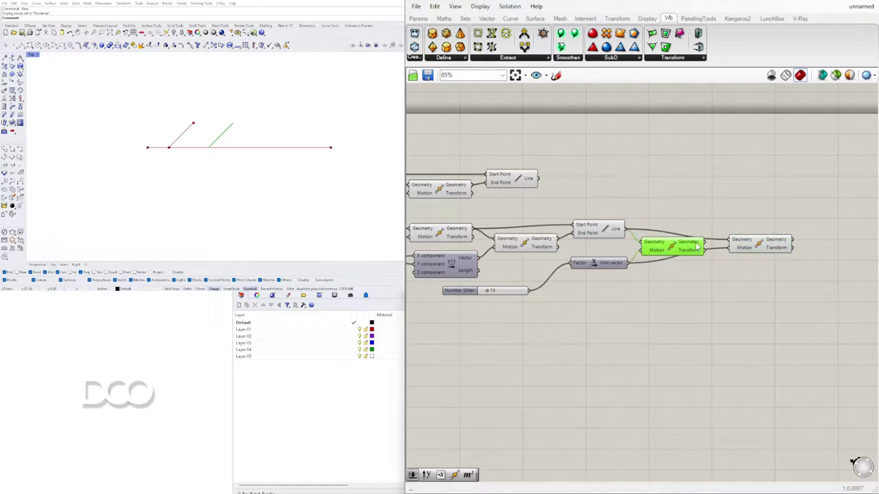
left_click(596, 227)
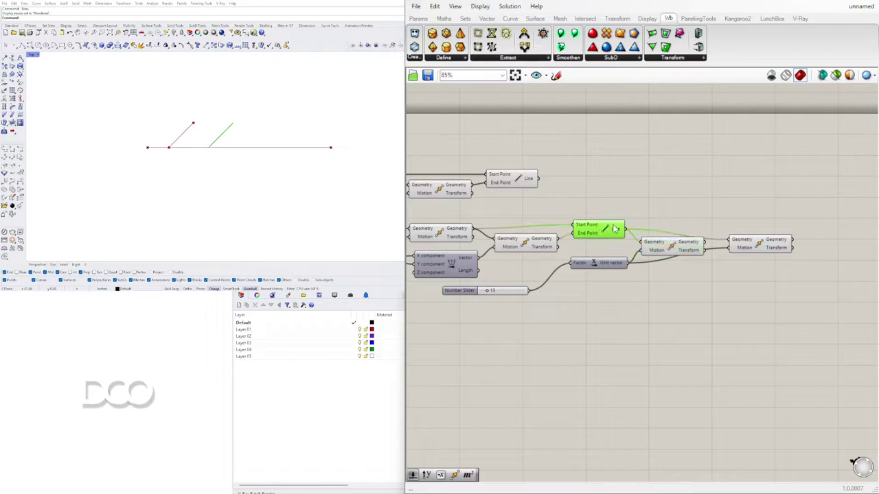
left_click(677, 245)
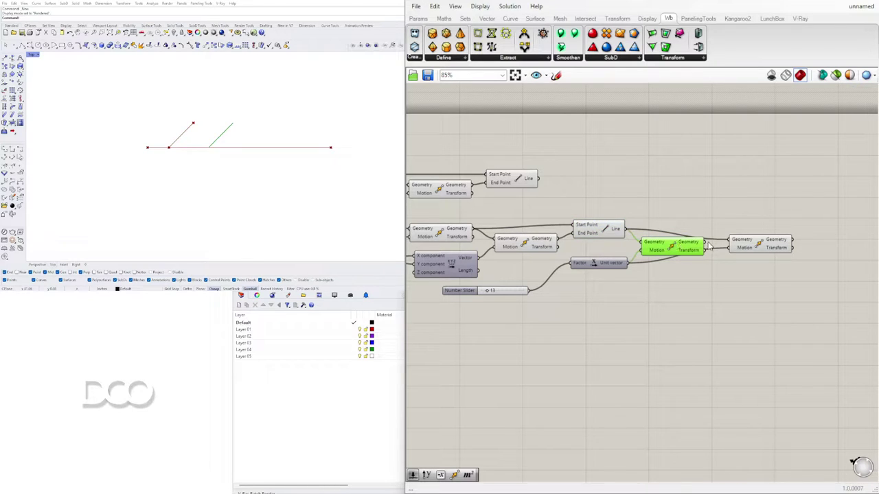
left_click(749, 246)
left_click_drag(750, 245, 735, 263)
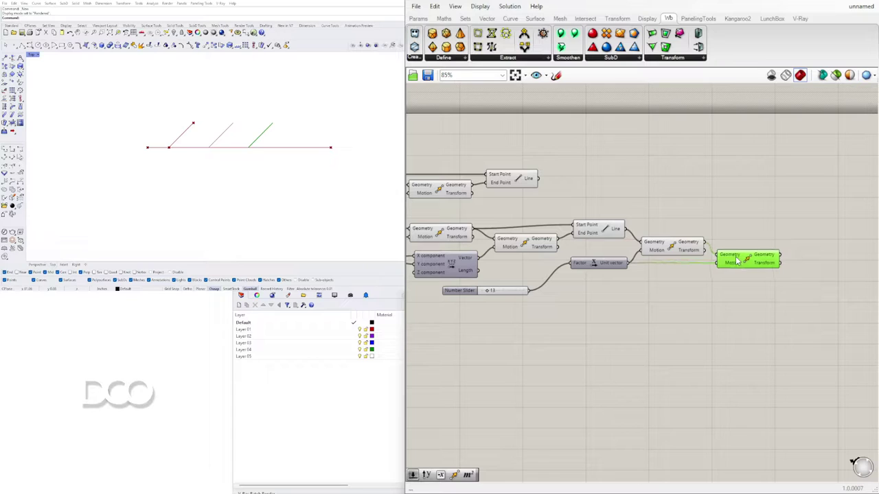
Set the slider controlling the spacing between the branch copies to 12.
left_click(678, 250)
left_click(739, 257)
left_click(614, 267)
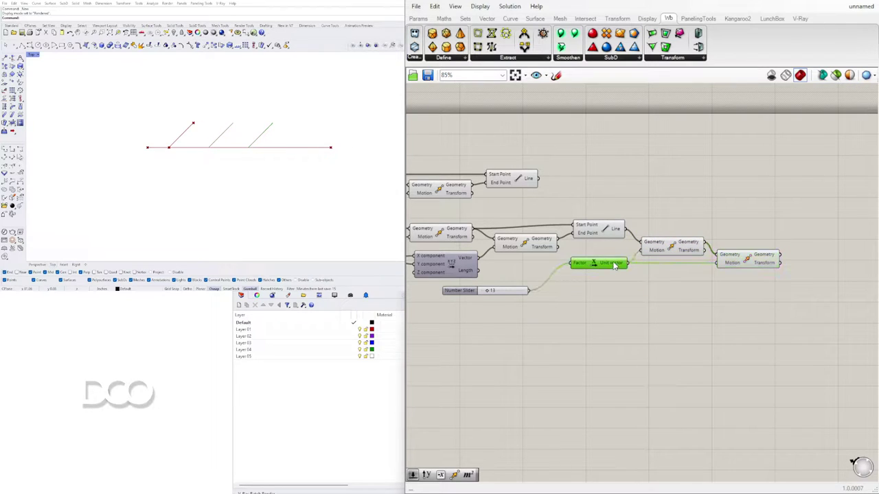
scroll(484, 292, "up", 4)
mouse_move(482, 286)
left_mouse_down()
mouse_move(496, 287)
mouse_move(480, 288)
left_mouse_up()
scroll(523, 307, "down", 4)
Disable the preview of the second and third Move components that generate the branch points.
right_click_drag(633, 312, 671, 290)
left_click(593, 239)
left_click(598, 320)
left_click_drag(583, 339, 495, 215)
middle_click(557, 215)
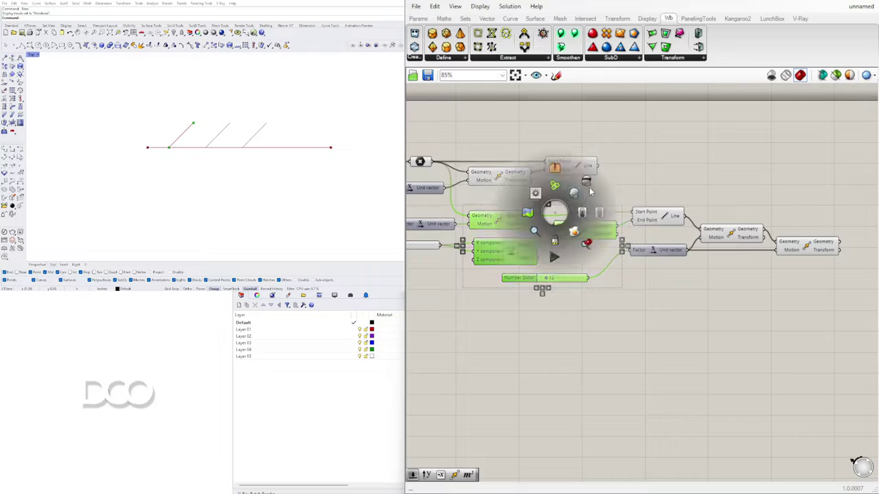
left_click(595, 185)
Add three End Points components, feeding one from the branch Line and the others from the two Moves that copy the branch.
right_click_drag(809, 209, 639, 215)
left_click(630, 249)
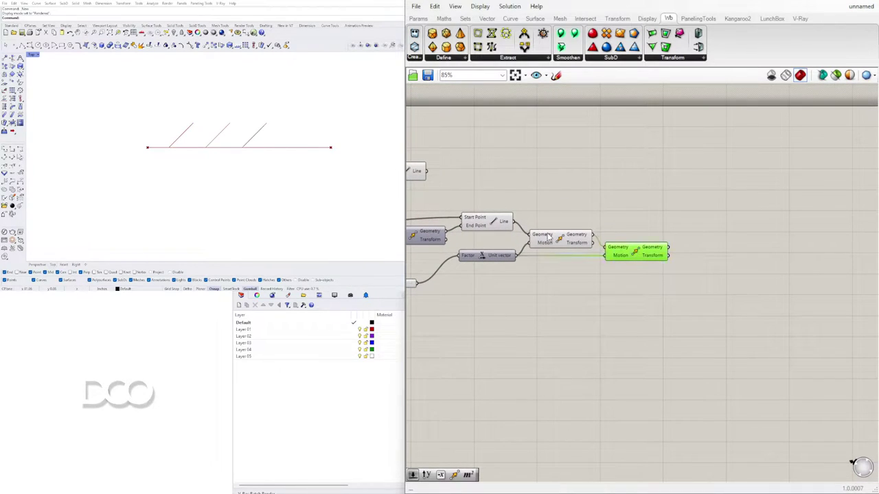
left_click(547, 236, "shift")
left_click(482, 225, "shift")
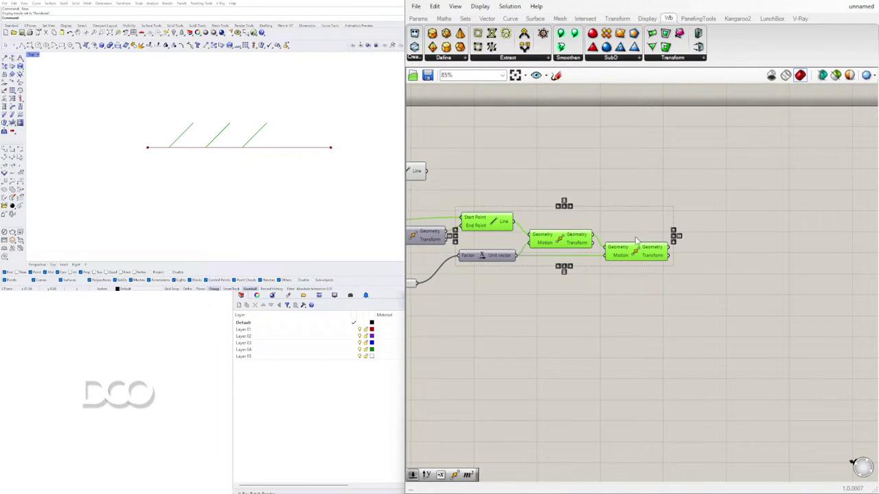
left_click(698, 215)
double_click(700, 215)
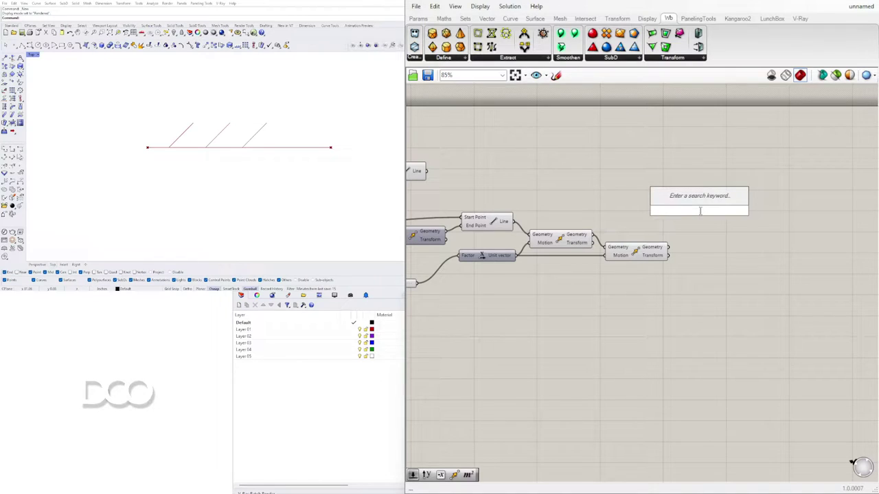
type("end")
left_click(689, 198)
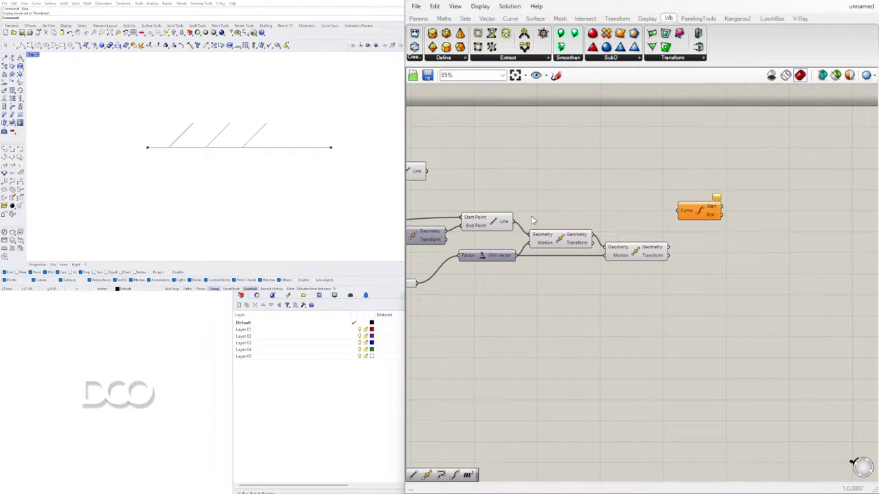
left_click_drag(516, 221, 641, 212)
left_click_drag(592, 234, 692, 237)
left_click_drag(704, 235, 696, 239)
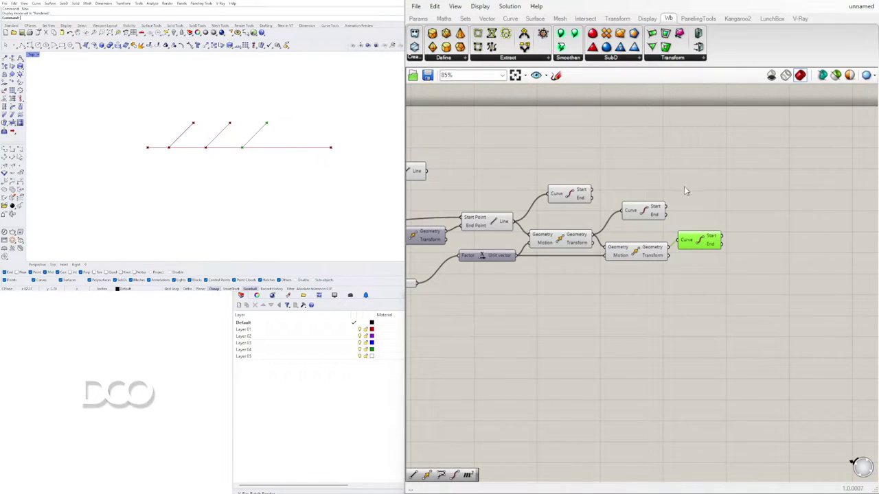
Delete the End Points component fed by the original branch Line and spread out the two remaining ones.
left_click(635, 255)
left_click(574, 238)
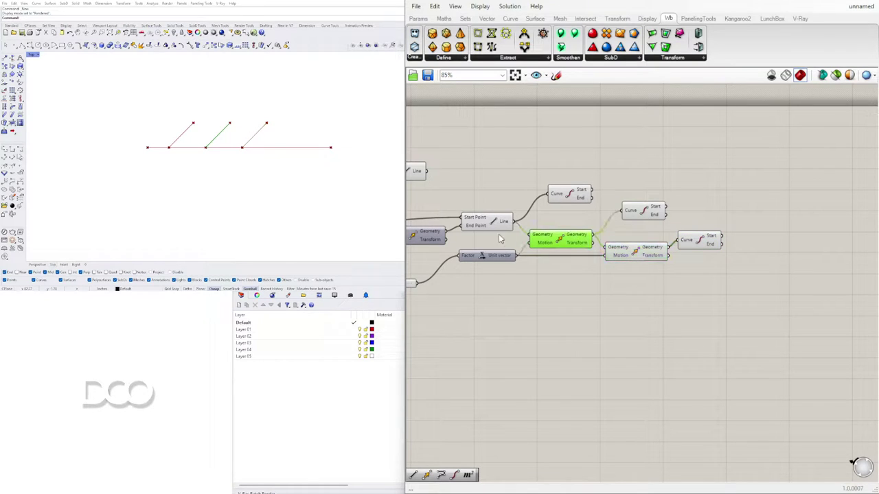
left_click(478, 225)
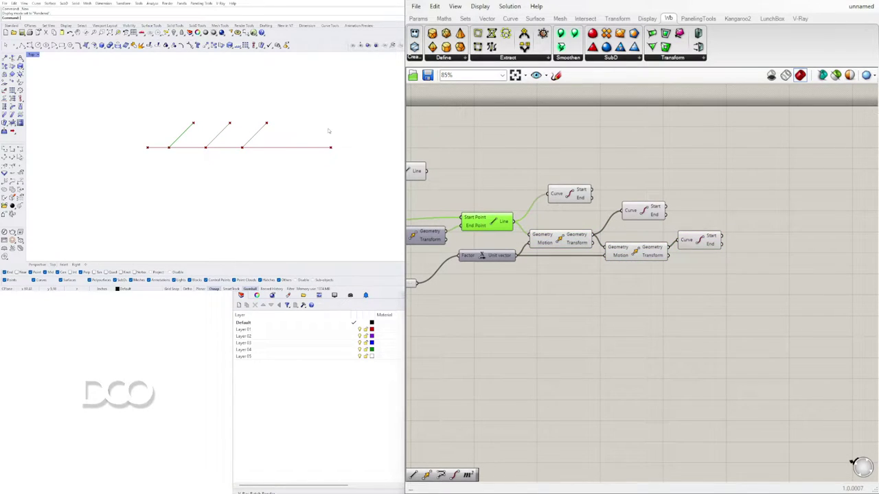
left_click(559, 195)
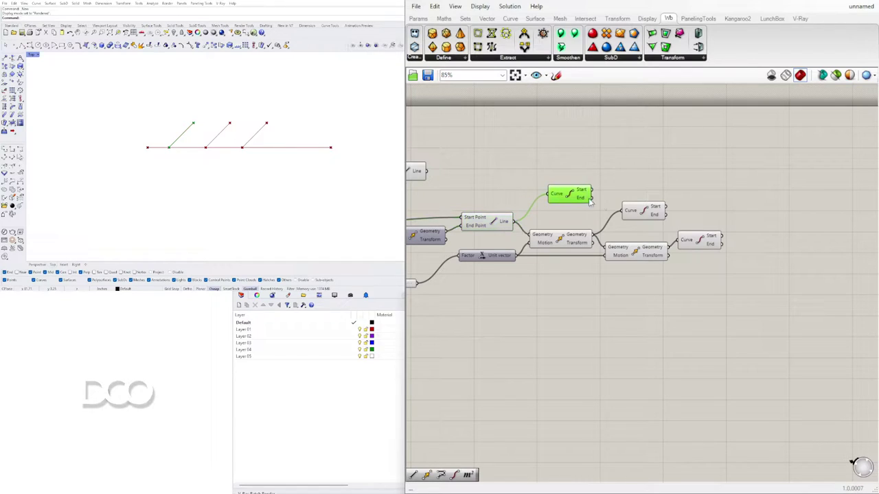
left_click(642, 210)
left_click(708, 235)
left_click(563, 195)
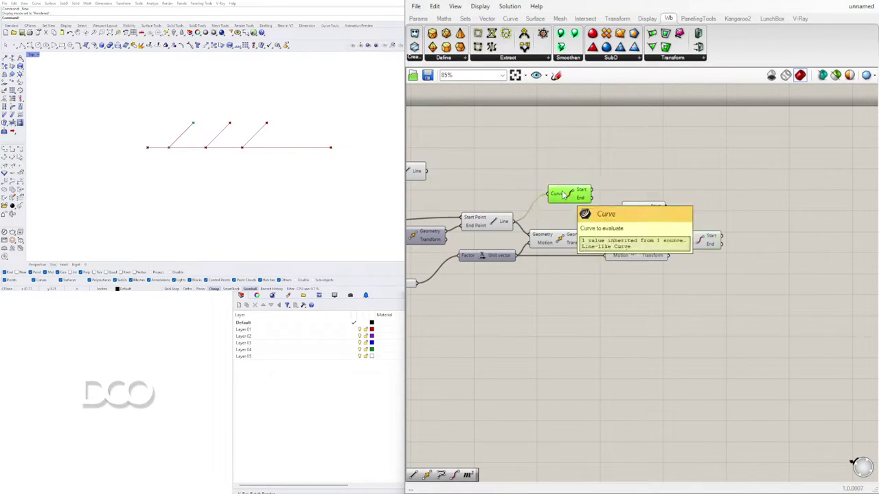
key("Delete")
left_click_drag(644, 211, 648, 197)
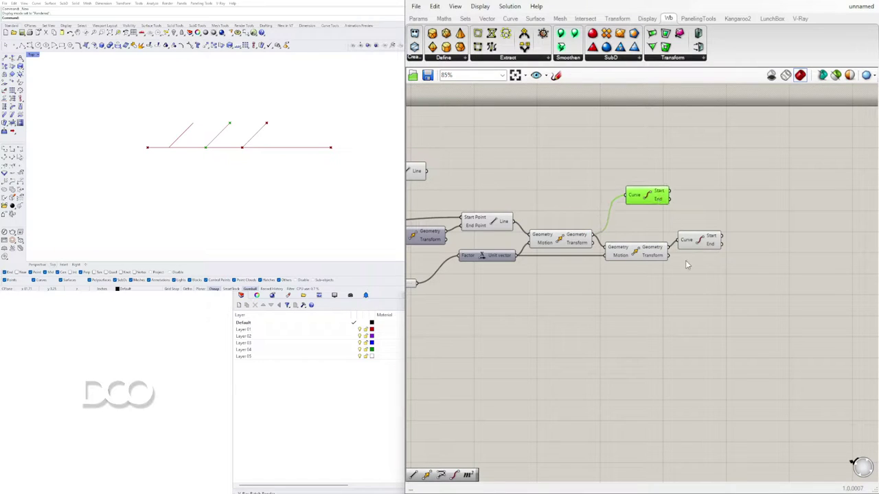
left_click_drag(694, 240, 721, 230)
left_click(635, 196)
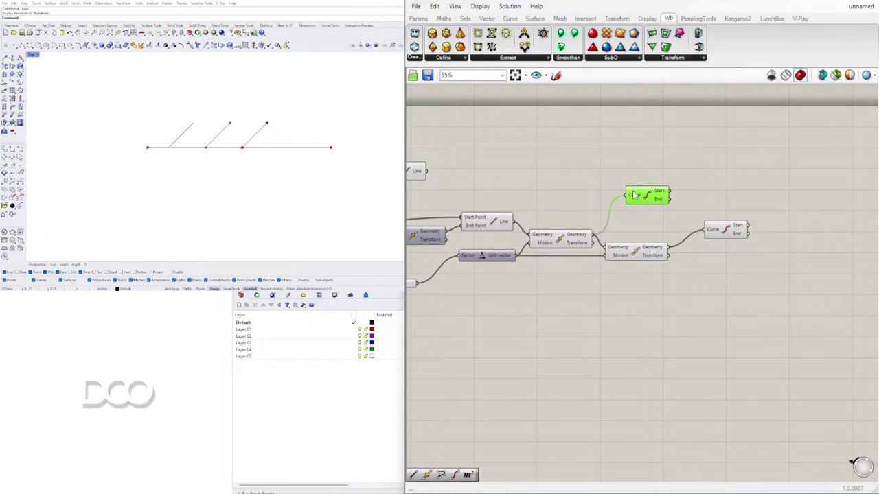
Add a Scale component taking the first branch copy as Geometry and its start point as Center.
double_click(723, 191)
type("SCALE")
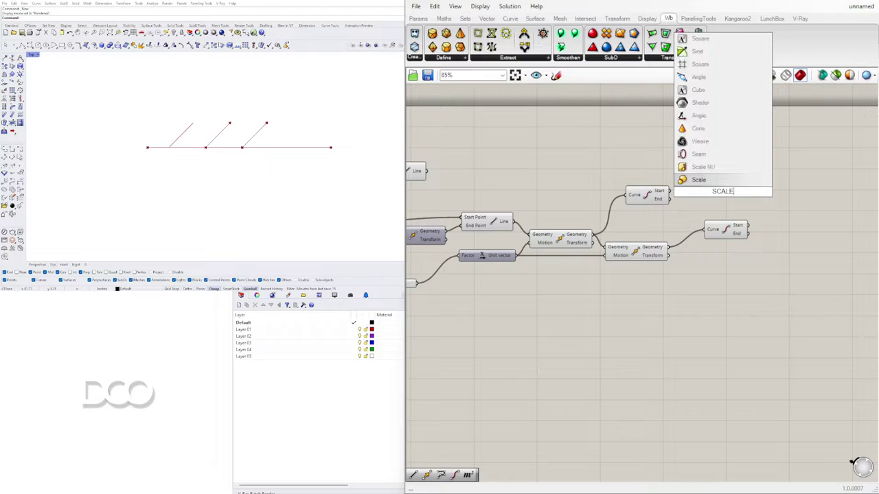
key("Return")
left_click_drag(728, 237, 736, 254)
left_click_drag(657, 197, 727, 200)
left_click_drag(594, 239, 692, 181)
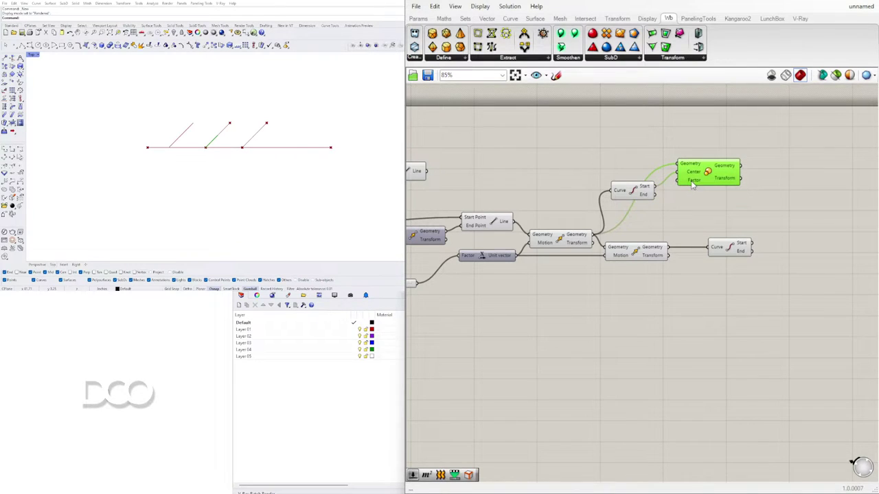
Create a number slider with value 1.3 and feed it into the Scale component's Factor.
double_click(597, 163)
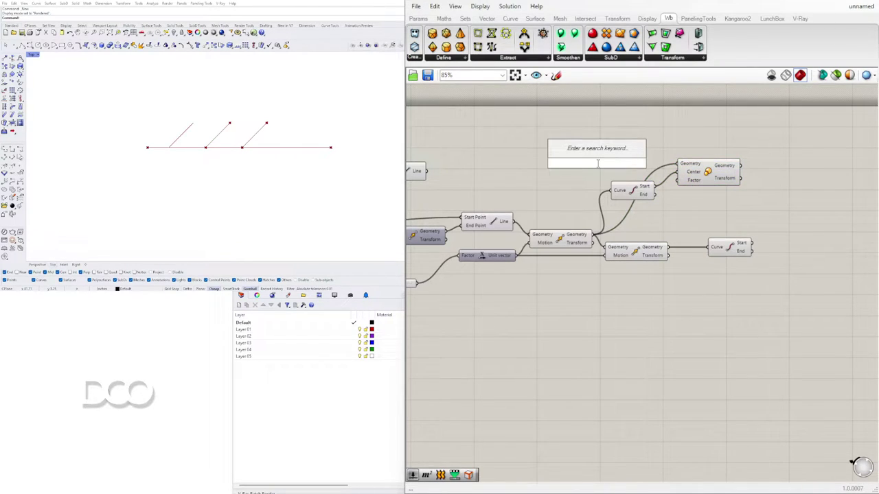
type("1")
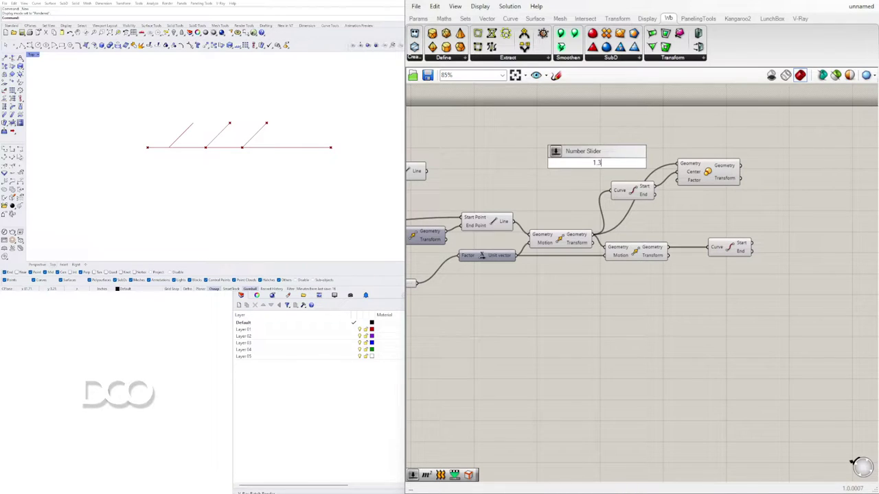
type(".3")
key("Return")
left_click_drag(640, 162, 725, 184)
left_click(699, 175)
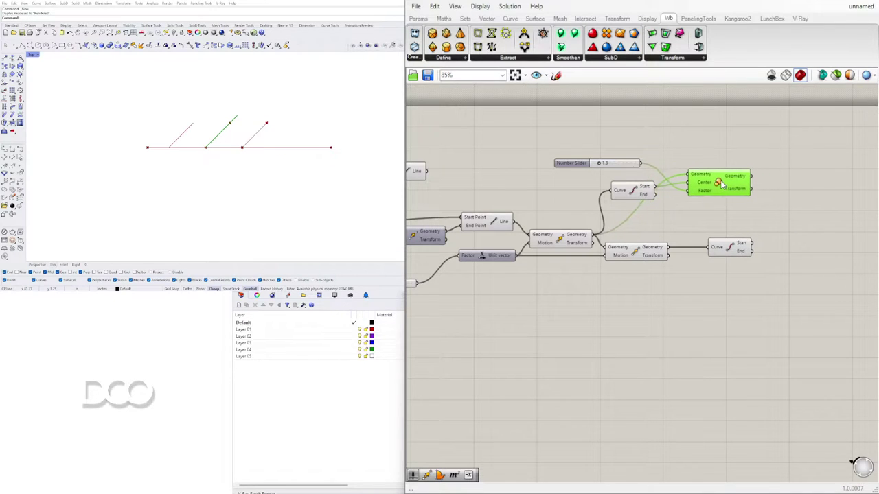
left_click(777, 200)
Replace the last Move's End Points with a duplicate of the slider, End Points and Scale group, fed by that Move's Geometry.
left_click_drag(769, 279, 730, 243)
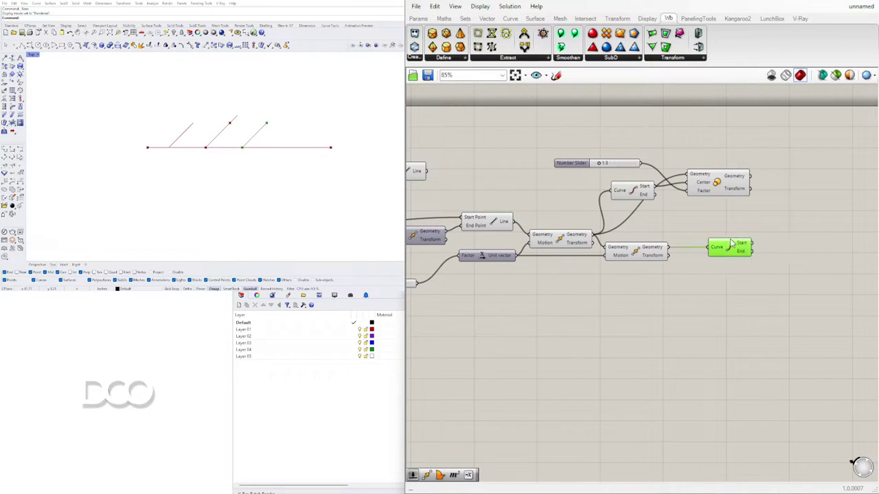
key("Delete")
left_click_drag(775, 207, 593, 144)
left_click_drag(612, 191, 716, 267, "ctrl")
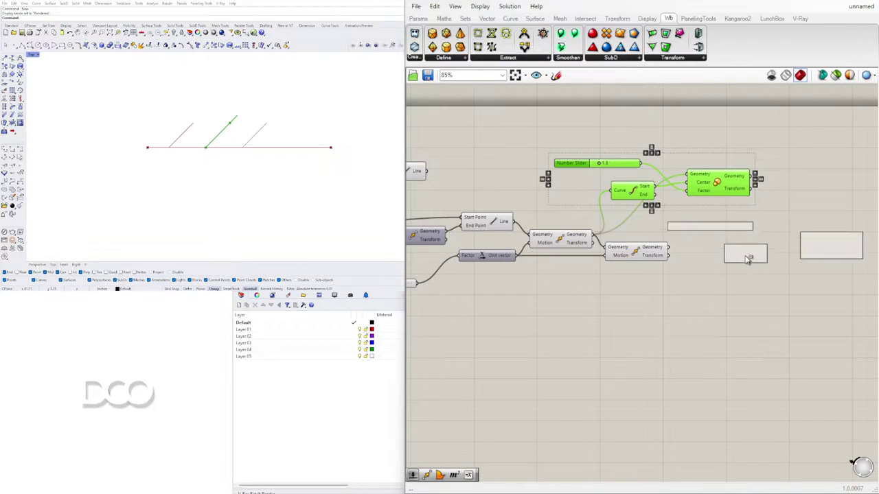
left_click(741, 304)
left_click(633, 255)
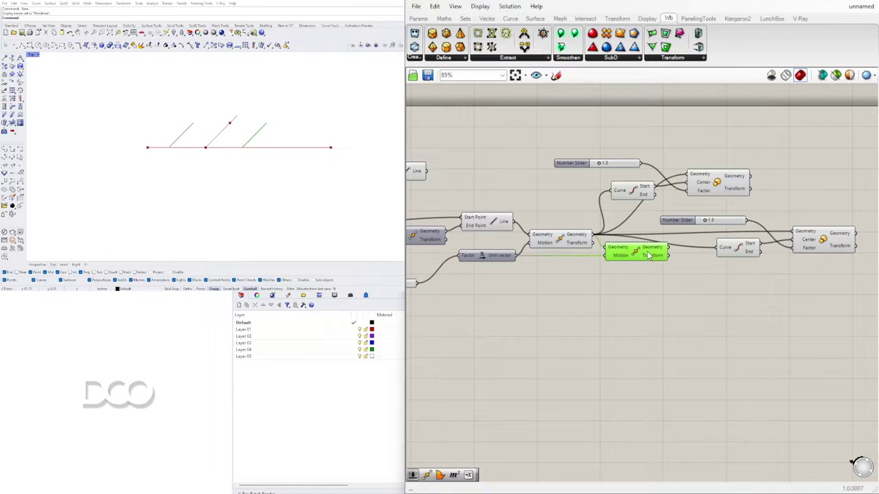
left_click_drag(716, 253, 791, 231)
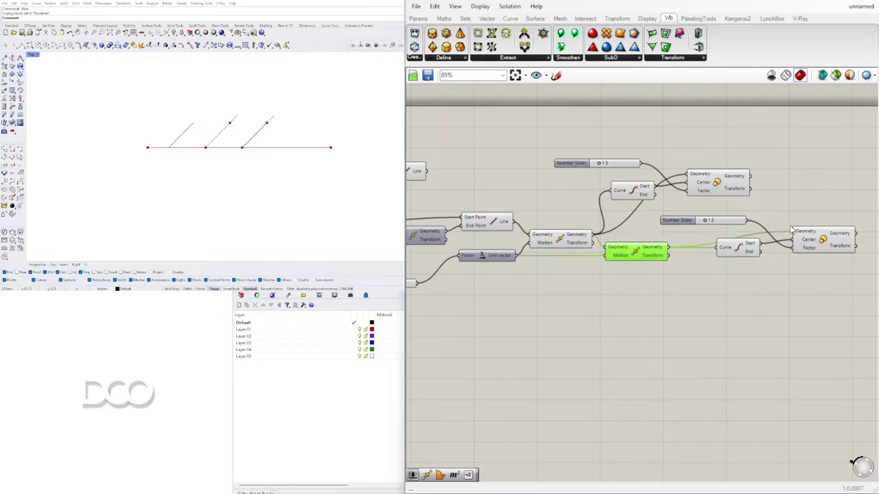
left_click(769, 307)
Shift the upper slider, End Points and Scale group aside and delete the duplicate slider feeding the second Scale.
scroll(707, 221, "up", 2)
left_click_drag(783, 187, 608, 125)
left_click_drag(723, 171, 839, 176)
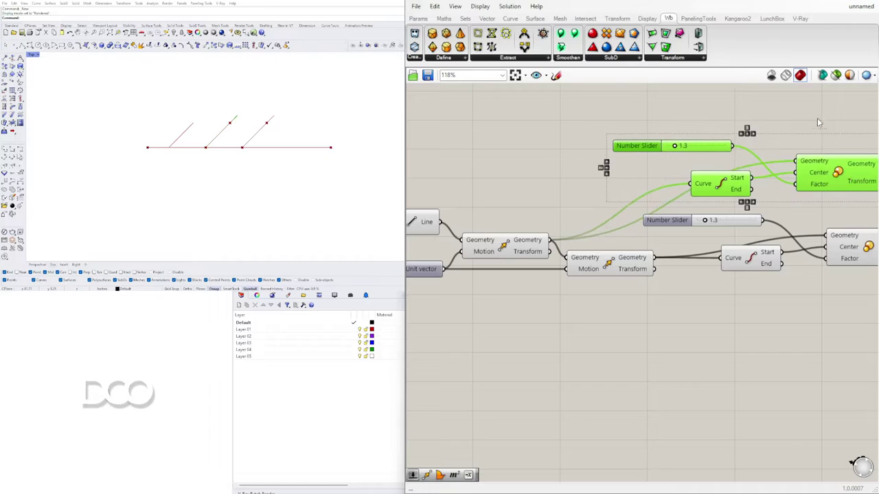
left_click(818, 122)
scroll(732, 149, "down", 1)
left_click(692, 211)
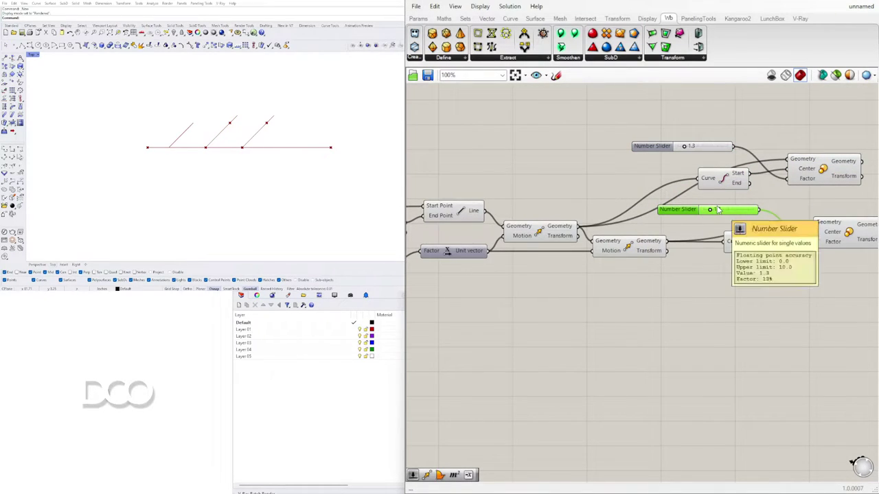
key("Delete")
Create a number slider with value 0.3 and place it above the lower End Points component.
double_click(753, 208)
key("Escape")
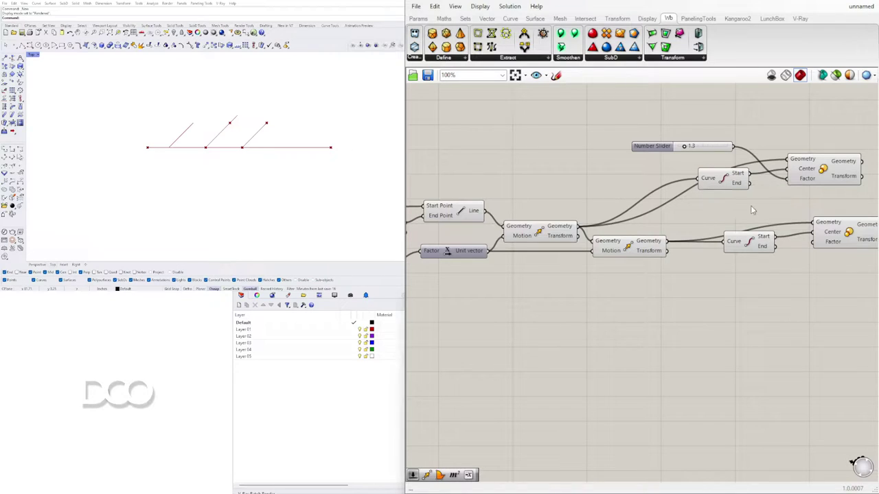
double_click(753, 210)
type("3")
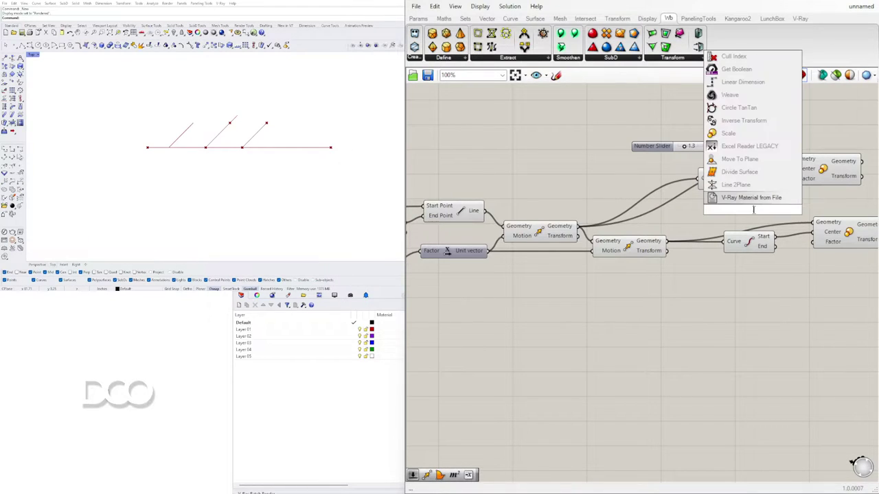
key("Return")
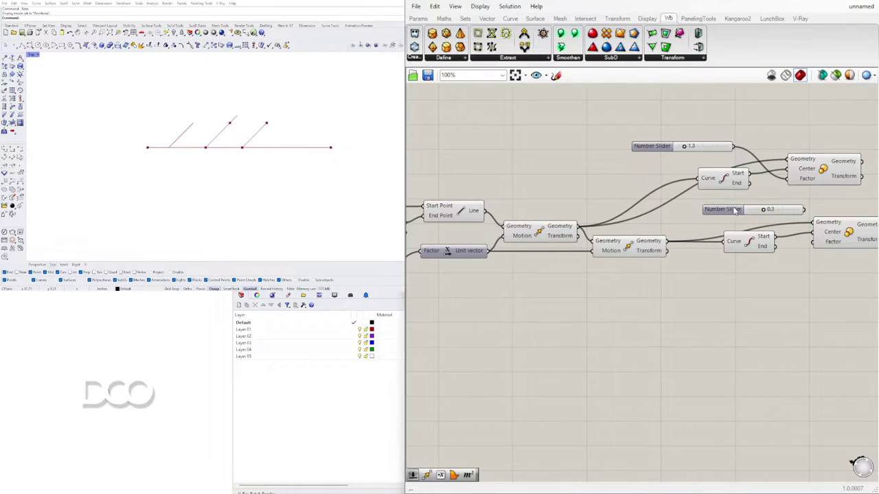
left_click_drag(735, 210, 681, 217)
Add an Addition component summing the 1.3 and 0.3 sliders and feed its Result into the second Scale's Factor.
double_click(785, 204)
type("+")
key("Return")
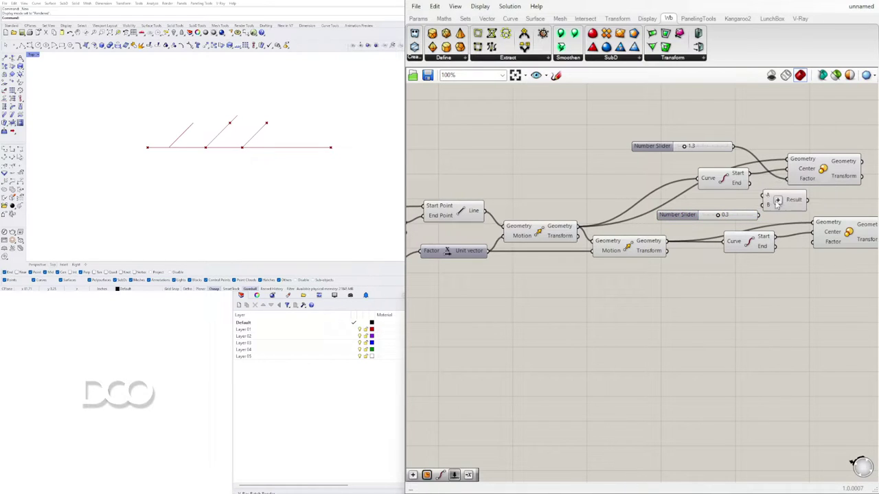
left_click_drag(733, 147, 814, 242)
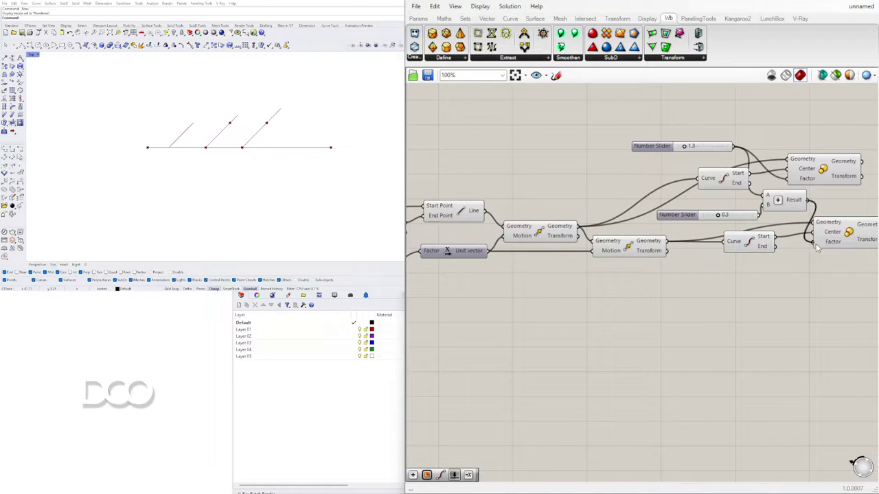
Rearrange both Scale components, the Addition, the upper End Points and the 1.3 slider so their wires are clearly separated.
right_click_drag(828, 284, 716, 278)
left_click_drag(748, 225, 806, 227)
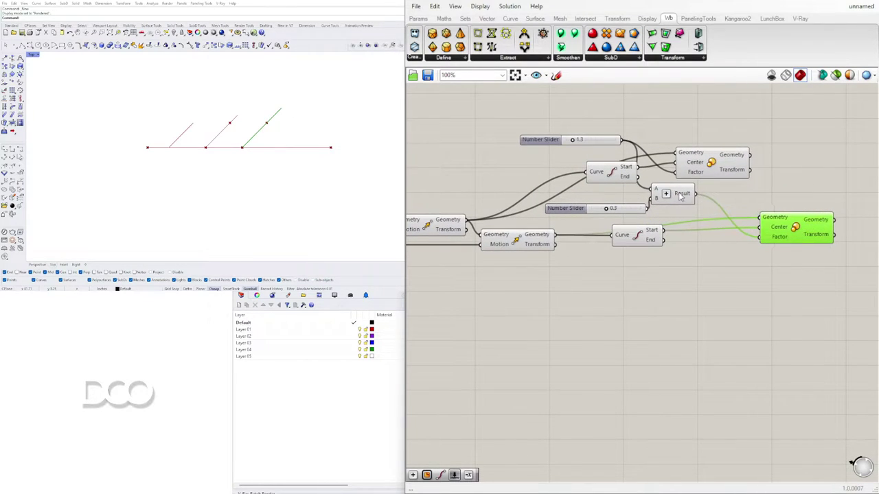
left_click_drag(680, 196, 710, 199)
left_click_drag(700, 149, 766, 136)
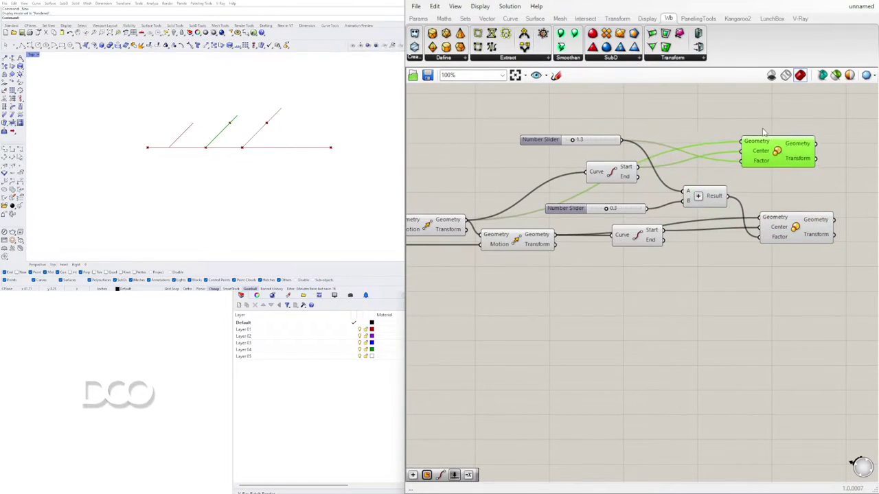
left_click_drag(611, 173, 620, 183)
left_click_drag(539, 140, 536, 136)
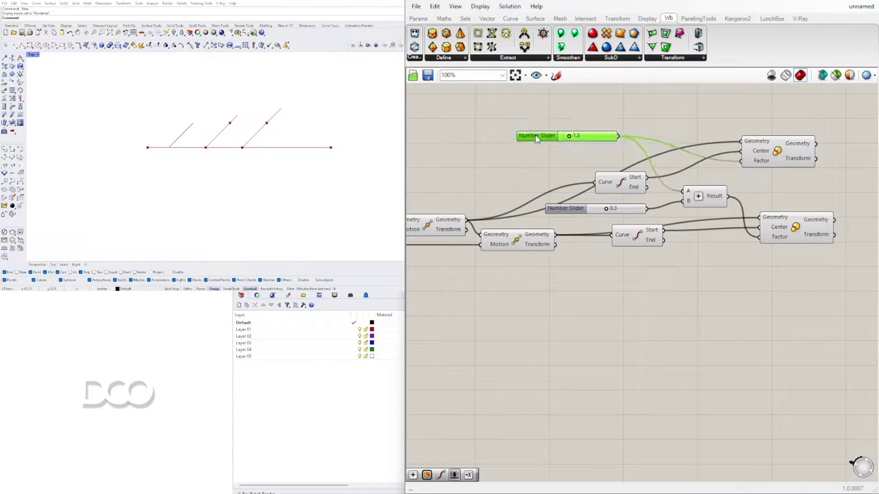
Set the slider controlling the spacing between the branch copies to 18.
scroll(536, 139, "down", 3)
right_click_drag(435, 220, 685, 258)
scroll(685, 258, "down", 1)
scroll(600, 261, "up", 5)
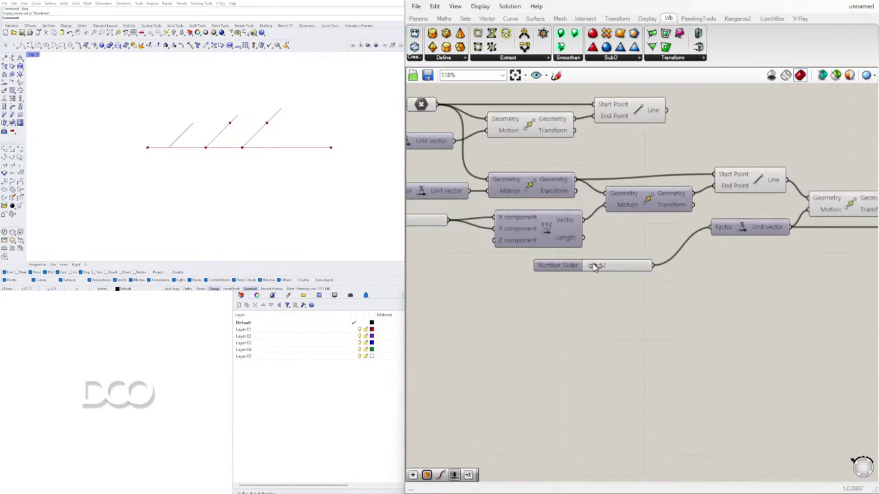
scroll(594, 267, "up", 3)
left_click_drag(584, 265, 603, 268)
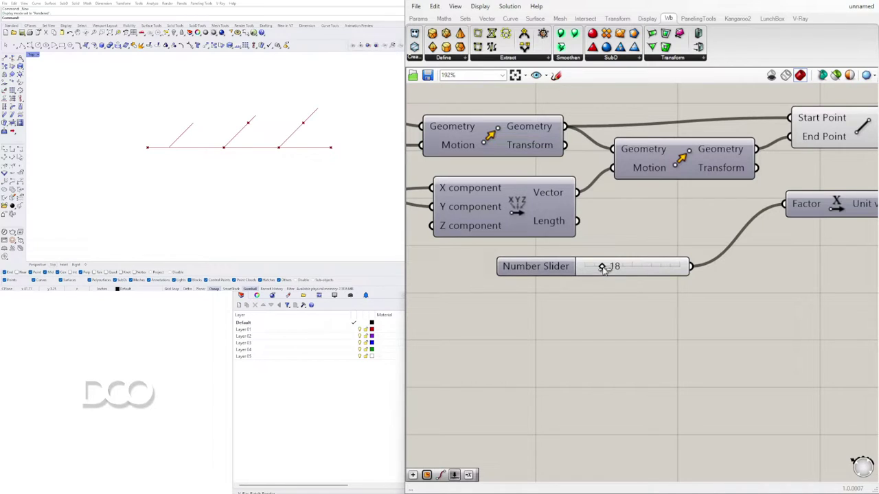
Disable the preview of the two Moves that copy the branch and of their End Points components.
scroll(604, 268, "down", 5)
right_click_drag(758, 282, 605, 290)
scroll(752, 277, "down", 1)
right_click_drag(795, 280, 687, 278)
left_click_drag(746, 296, 491, 200)
middle_click(494, 201)
left_click(525, 170)
left_click(654, 302)
left_click(493, 224)
right_click(485, 223)
left_click(518, 238)
Fine-tune the slider controlling the spacing between the branch copies.
right_click_drag(546, 332, 680, 312)
scroll(521, 264, "up", 8)
left_click(558, 302)
mouse_move(562, 289)
left_mouse_down()
mouse_move(575, 290)
mouse_move(561, 291)
left_mouse_up()
scroll(661, 289, "down", 5)
Set the scale factor slider that drives both Scale components to 1.4.
right_click_drag(775, 285, 555, 289)
left_click(709, 316)
right_click_drag(708, 316, 565, 329)
scroll(618, 154, "up", 6)
mouse_move(613, 198)
left_mouse_down()
mouse_move(598, 199)
mouse_move(620, 199)
left_mouse_up()
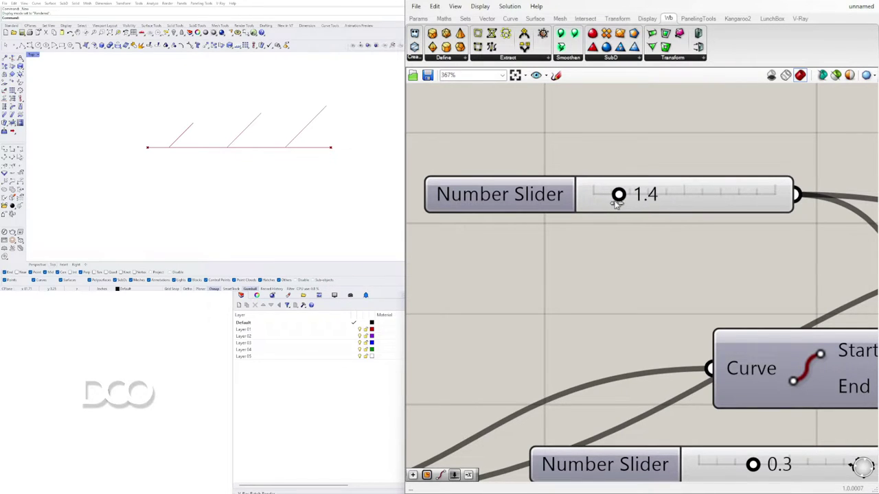
Try out the 0.3 slider that increases the scale factor of the second branch copy.
scroll(730, 261, "down", 3)
right_click_drag(774, 297, 594, 241)
scroll(596, 289, "up", 3)
left_click_drag(514, 302, 594, 297)
scroll(584, 299, "down", 3)
scroll(633, 295, "up", 2)
scroll(594, 297, "down", 4)
Move the main scale factor slider clear of the neighbouring components and keep its value at 1.4.
left_click(501, 195)
left_click_drag(502, 195, 481, 181)
scroll(519, 176, "up", 3)
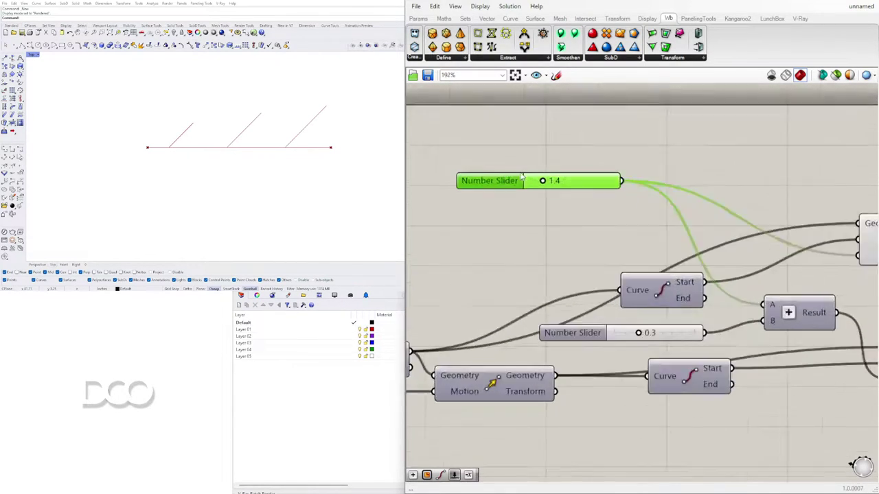
left_click_drag(565, 184, 555, 184)
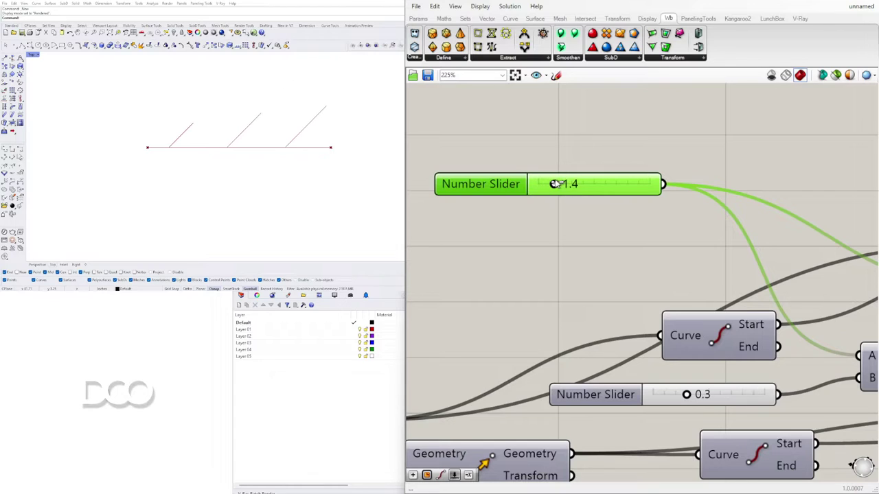
Reposition the two scale factor sliders on the canvas and set the slider for the second copy's extra scaling to 0.4.
scroll(542, 200, "down", 3)
left_click(560, 216)
left_click_drag(519, 188, 507, 182)
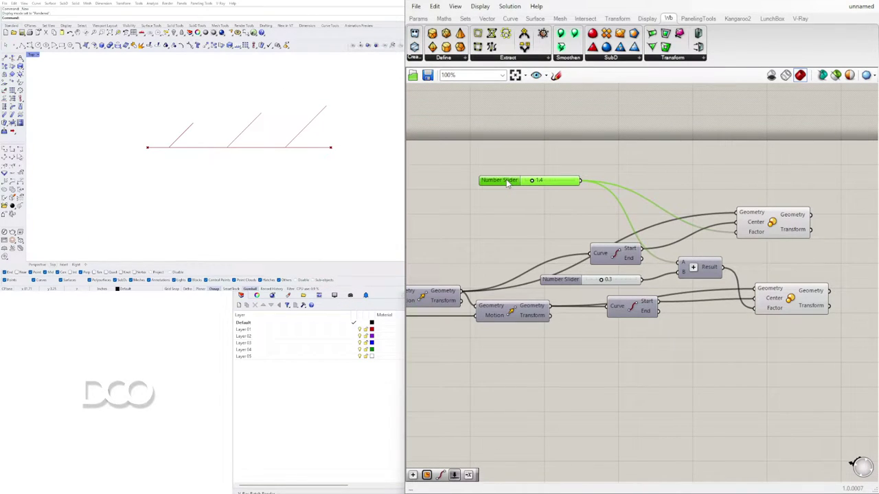
left_click_drag(571, 282, 596, 291)
scroll(604, 288, "up", 4)
scroll(605, 289, "down", 6)
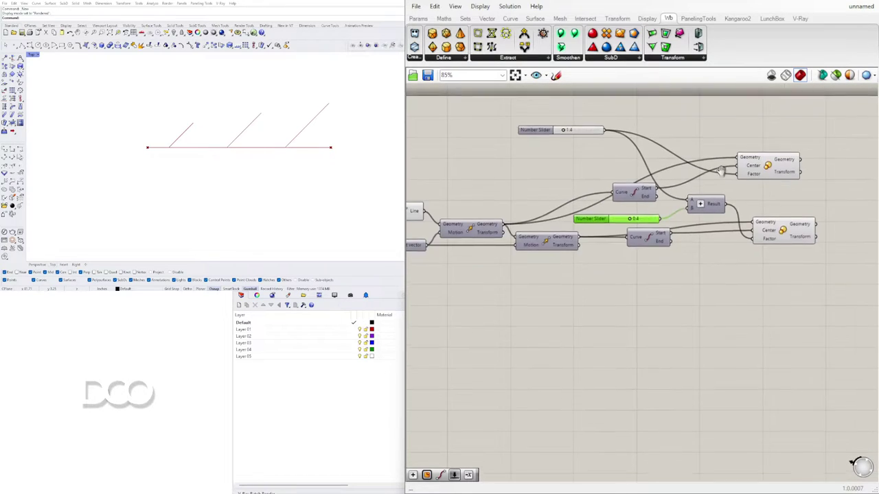
Adjust the slider that controls the length of the main arm line.
right_click_drag(538, 261, 654, 259)
scroll(557, 279, "up", 4)
scroll(557, 279, "down", 4)
right_click_drag(557, 280, 603, 288)
scroll(585, 285, "up", 3)
scroll(584, 287, "up", 1)
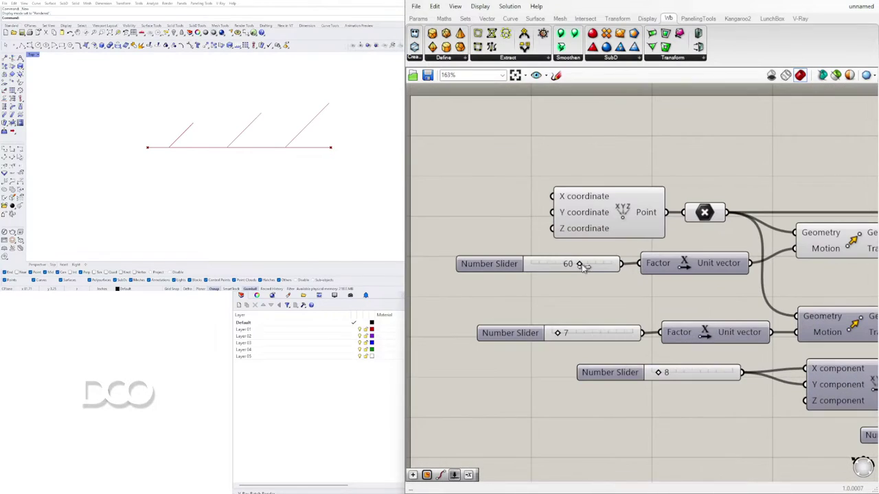
left_click_drag(596, 265, 575, 270)
scroll(601, 262, "up", 3)
scroll(726, 247, "down", 6)
scroll(725, 247, "down", 5)
Select the first branch line and both Scale components to check which outputs make up the three branches.
left_click_drag(772, 340, 698, 246)
scroll(605, 187, "up", 3)
left_click_drag(586, 225, 631, 251)
right_click_drag(786, 217, 657, 178)
left_click(653, 217)
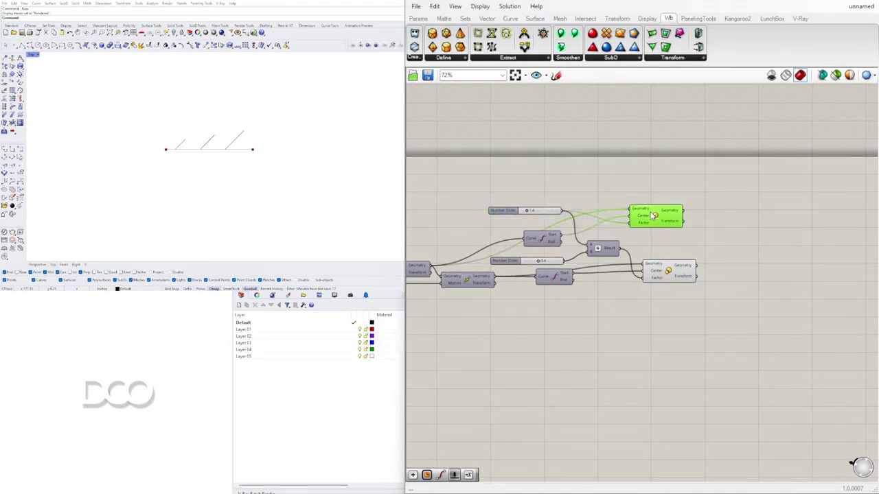
left_click(670, 276)
left_click(657, 211, "shift")
right_click_drag(523, 262, 754, 253)
scroll(582, 227, "down", 2)
scroll(580, 226, "up", 3)
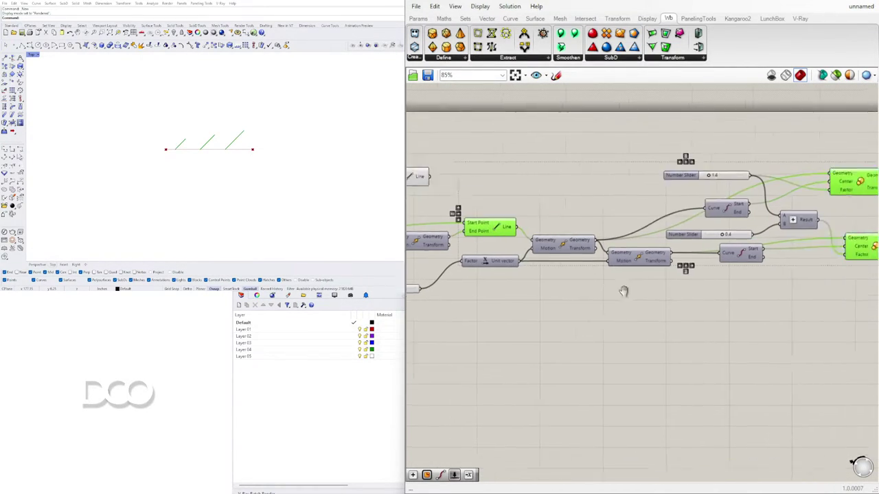
Add a Curve parameter to the canvas and connect the first branch's Line output to it.
double_click(661, 335)
type("CUR")
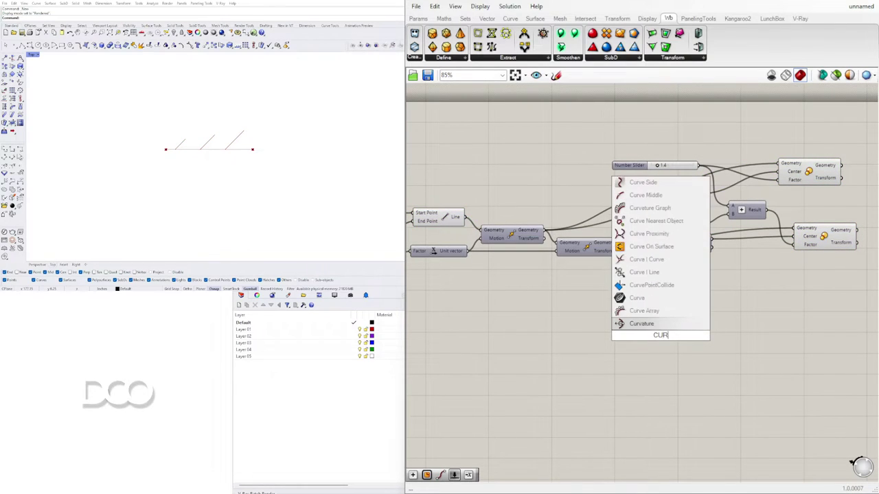
left_click(651, 299)
scroll(470, 234, "down", 1)
left_click(458, 221)
right_click_drag(479, 227, 560, 226)
left_click_drag(554, 223, 716, 322)
left_click(716, 322)
Add the Geometry outputs of both Scale components to the Curve parameter alongside the first branch line.
scroll(790, 313, "down", 3)
scroll(789, 313, "up", 5)
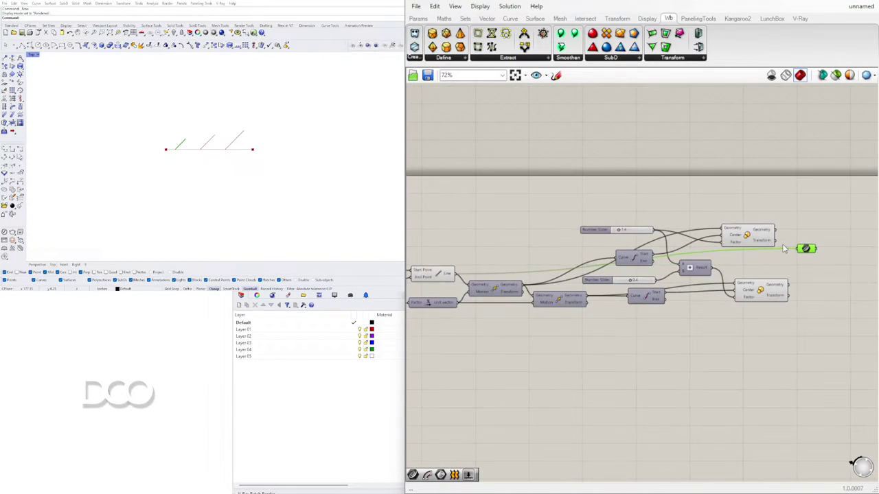
left_click_drag(807, 270, 835, 242, "shift")
left_click(798, 276)
left_click_drag(746, 241, 767, 266)
left_click(732, 328)
left_click(528, 226)
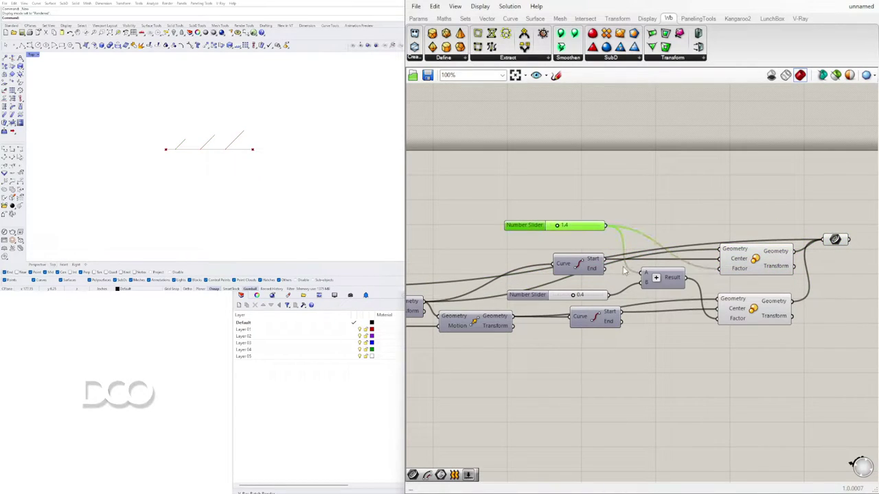
Hide the preview of both Scale components with their end-point and addition components, and nudge the Curve parameter into place.
left_click_drag(758, 379, 547, 197)
middle_click(583, 203)
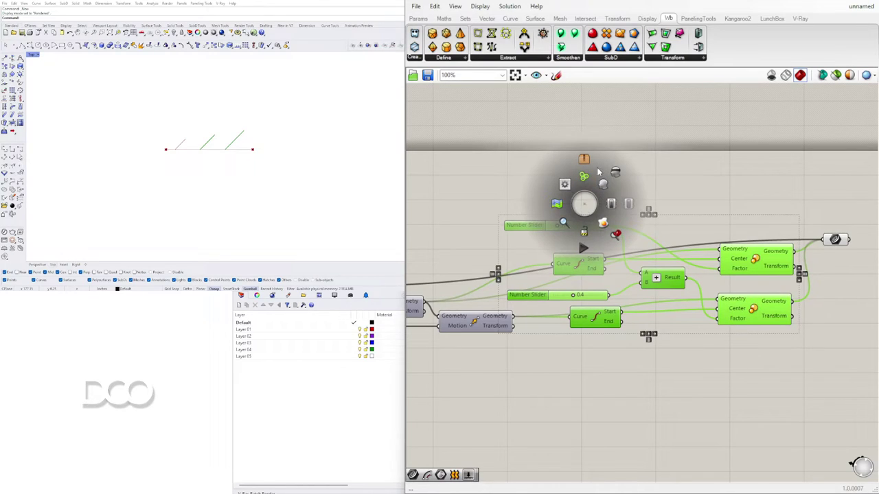
left_click(618, 172)
left_click(715, 173)
scroll(716, 180, "down", 2)
right_click_drag(729, 211, 667, 223)
scroll(700, 249, "up", 3)
left_click_drag(762, 225, 769, 220)
left_click(692, 281)
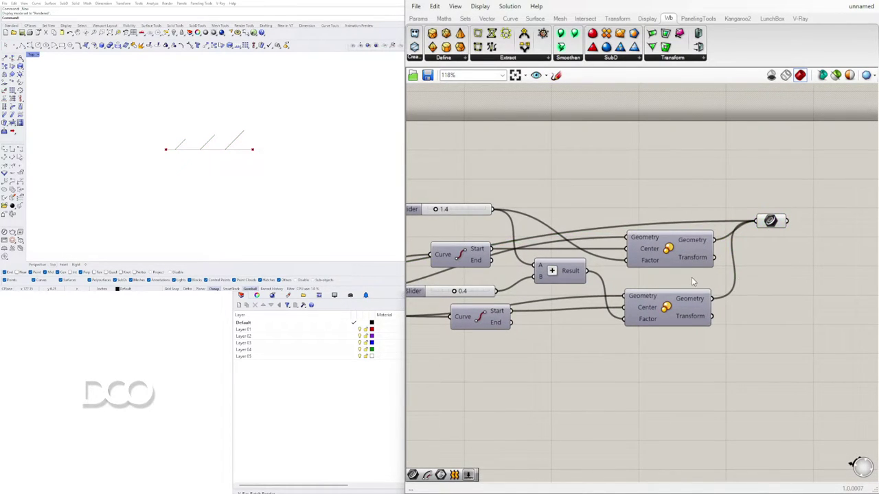
Add a plain Mirror component below the Curve parameter.
scroll(663, 247, "down", 3)
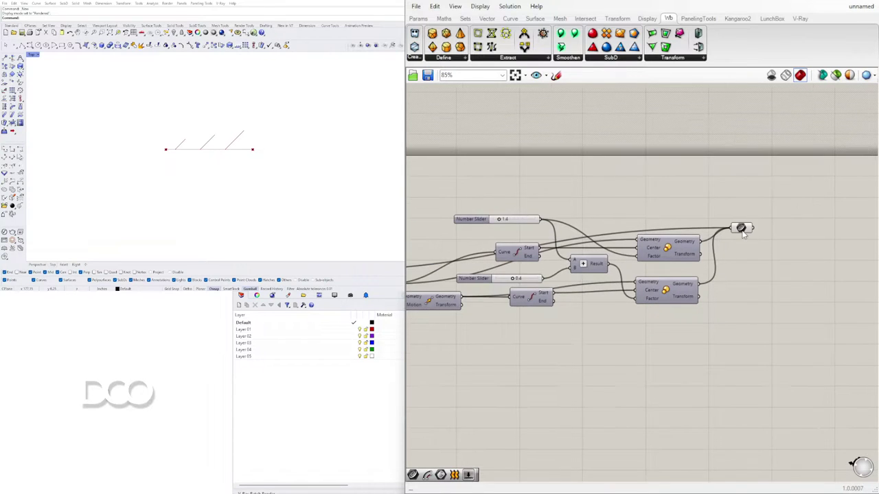
double_click(753, 292)
type("mirror")
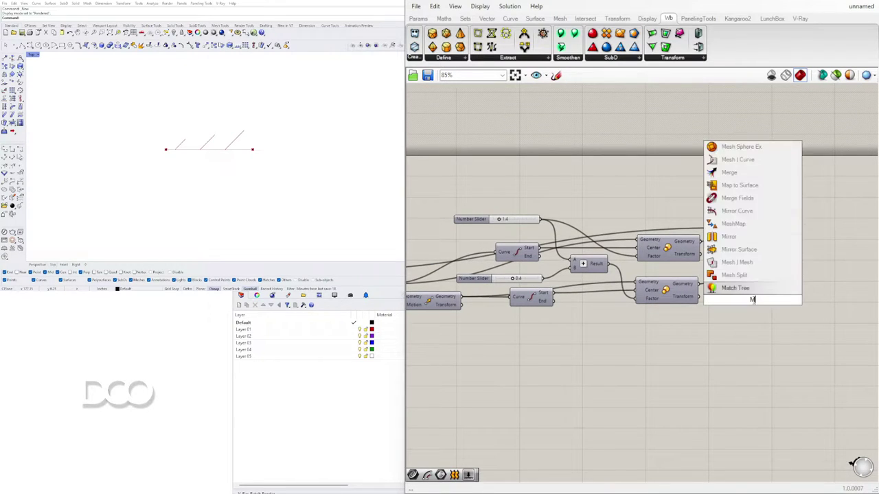
left_click(732, 264)
left_click_drag(745, 311, 762, 334)
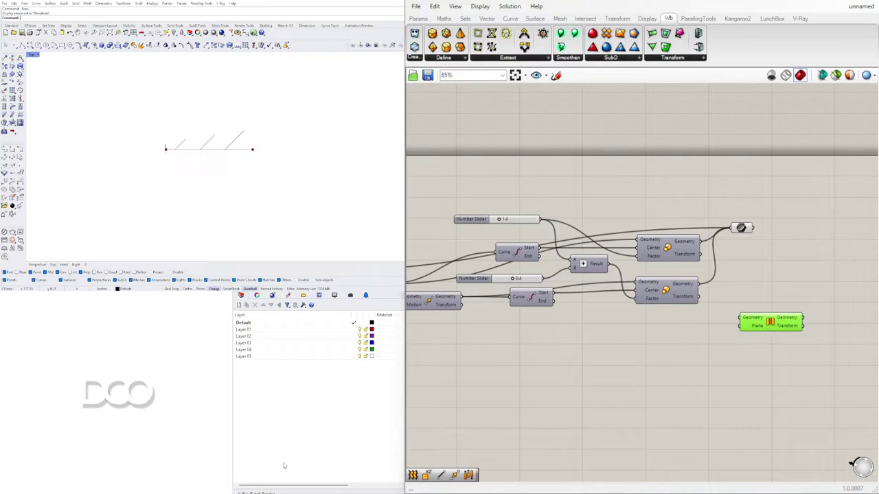
scroll(237, 153, "up", 5)
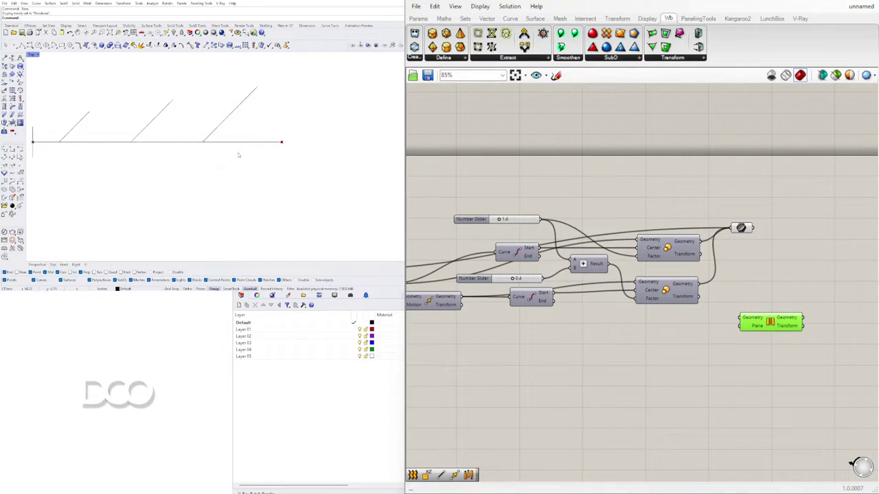
scroll(627, 337, "down", 2)
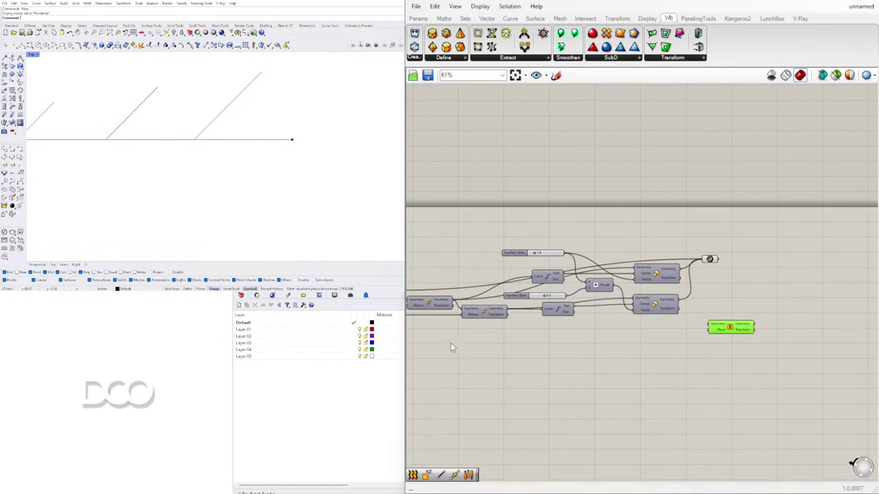
Add a Mirror Curve component and delete the plain Mirror component.
double_click(734, 309)
type("MIR")
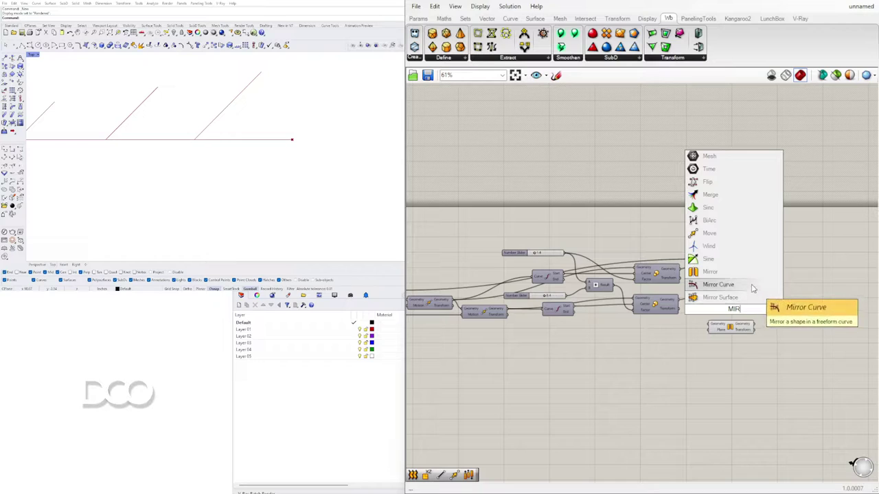
left_click(749, 286)
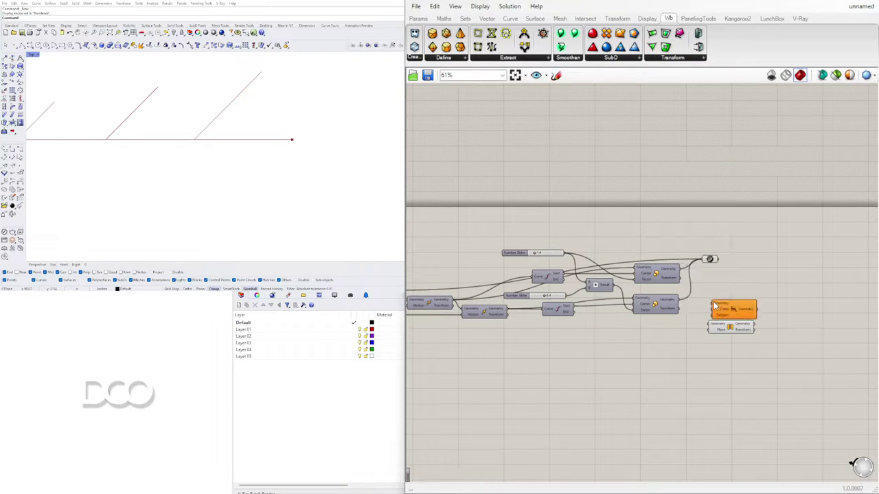
scroll(730, 304, "up", 6)
left_click(729, 306)
left_click(737, 362)
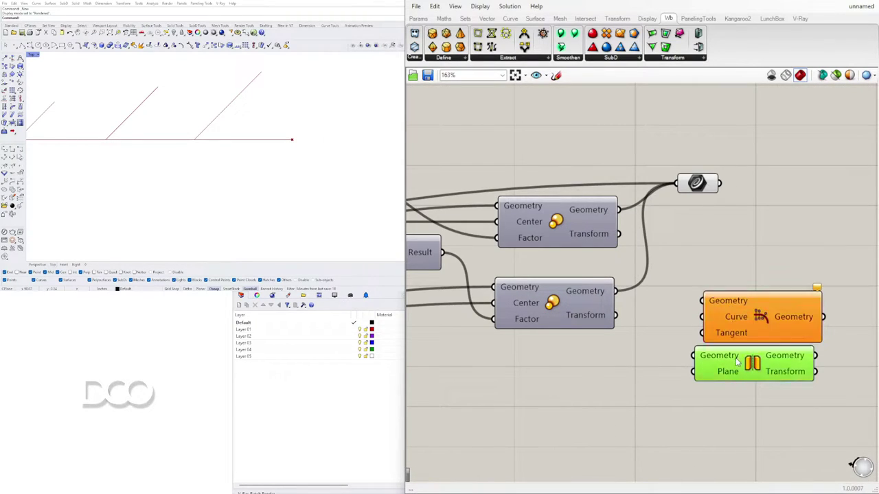
key("Delete")
Move the Mirror Curve component beside the Curve parameter and feed the collected branches into its Geometry input.
scroll(736, 362, "down", 4)
left_click_drag(745, 351, 798, 303)
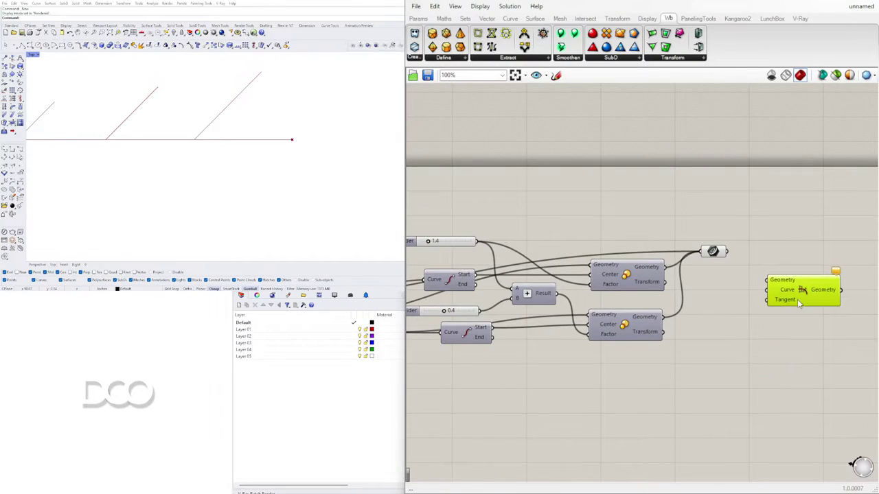
left_click(714, 252)
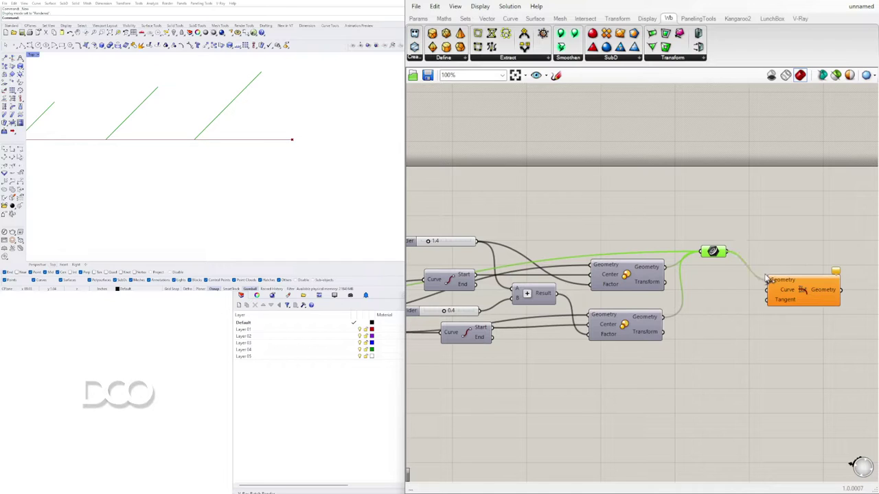
left_click_drag(801, 298, 806, 358)
Connect the main arm's Line output to the Curve input of the Mirror Curve component and reposition the component.
scroll(594, 348, "down", 4)
right_click_drag(594, 348, 801, 260)
scroll(801, 261, "down", 4)
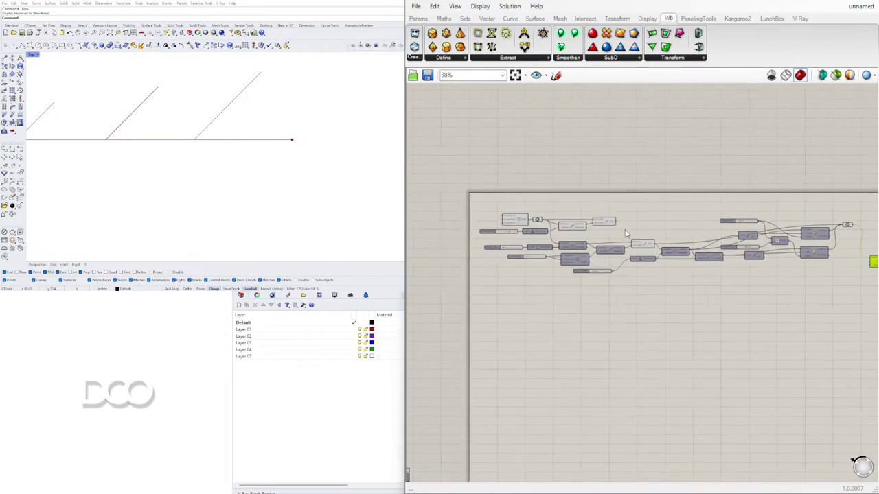
scroll(590, 216, "up", 7)
left_click(609, 236)
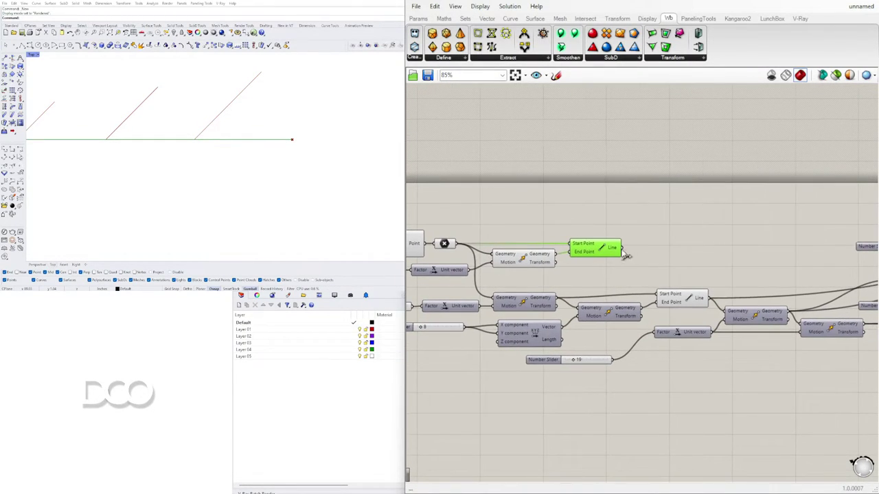
scroll(626, 255, "down", 4)
scroll(856, 291, "up", 1)
right_click_drag(814, 346, 618, 336)
left_click_drag(691, 275, 690, 204)
left_click(621, 246)
right_click_drag(609, 249, 796, 283)
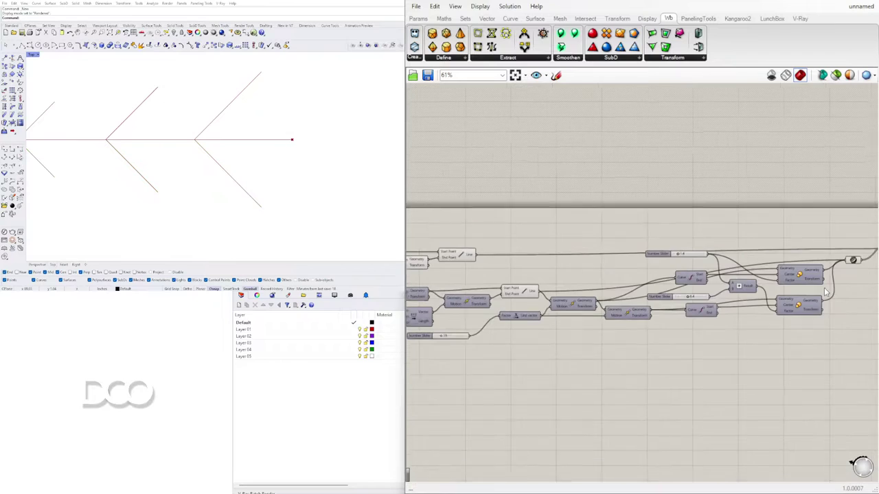
Try out a larger main scale factor on the mirrored branches.
left_click(668, 244)
scroll(661, 248, "up", 4)
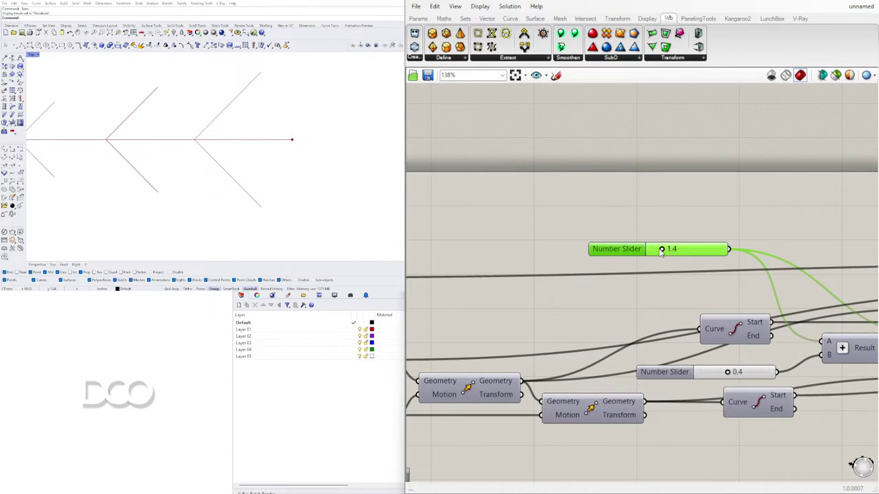
left_click_drag(662, 250, 669, 251)
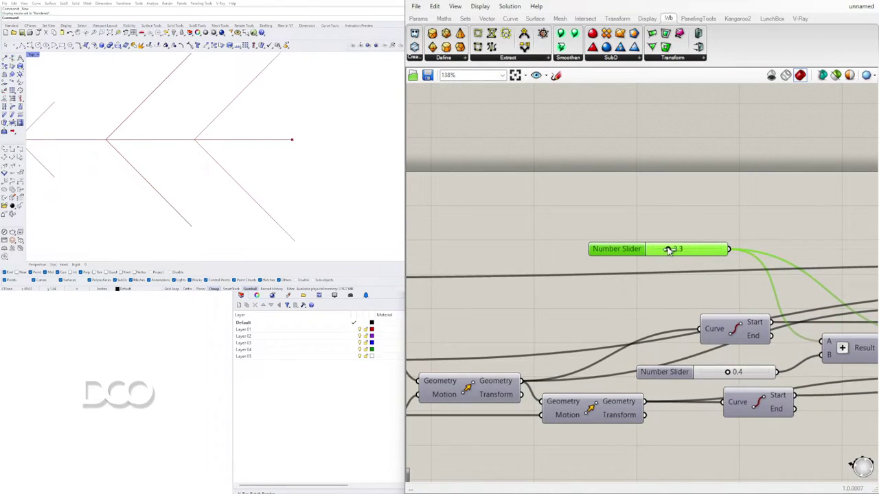
scroll(124, 116, "down", 7)
right_click_drag(132, 133, 193, 160)
scroll(626, 222, "down", 5)
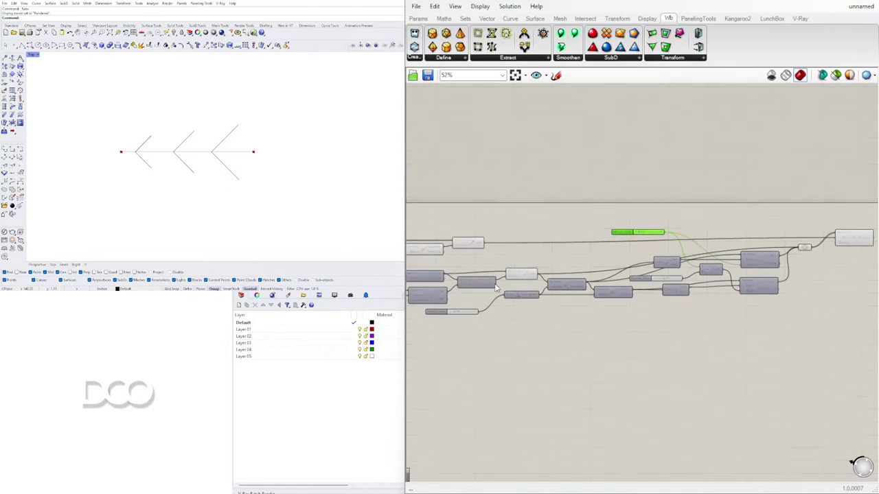
Set the slider for the spacing between the branch copies to 22.
right_click_drag(487, 322, 696, 323)
scroll(694, 323, "up", 8)
mouse_move(610, 295)
left_mouse_down()
mouse_move(620, 295)
mouse_move(602, 295)
mouse_move(614, 299)
left_mouse_up()
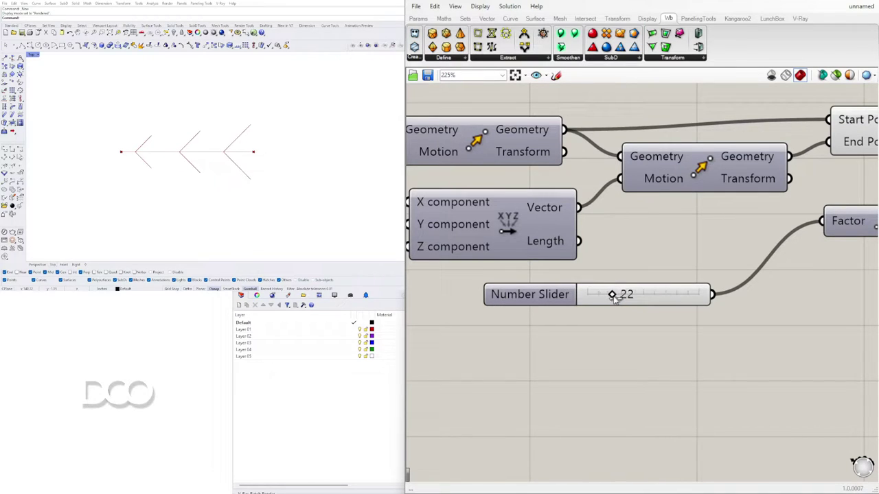
scroll(635, 291, "down", 8)
Add a Polygon component and place it above the main arm's Line component.
right_click_drag(714, 291, 780, 296)
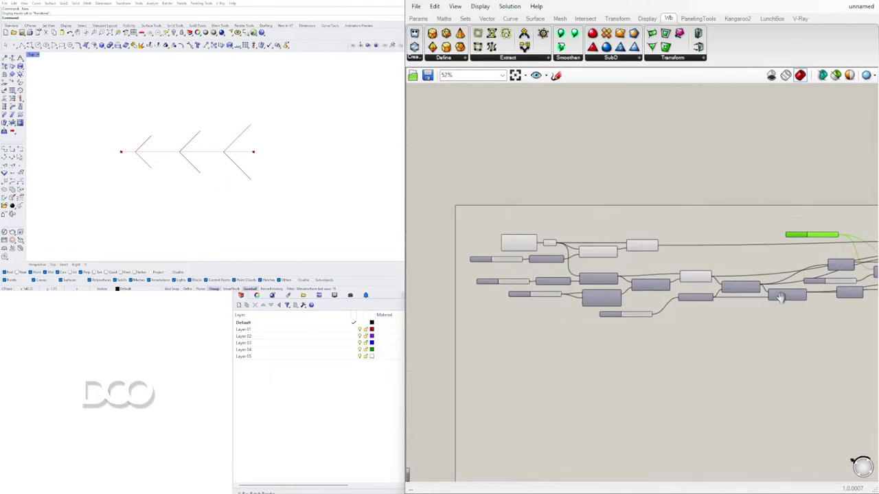
scroll(611, 234, "up", 4)
left_click(579, 280)
scroll(601, 198, "up", 3)
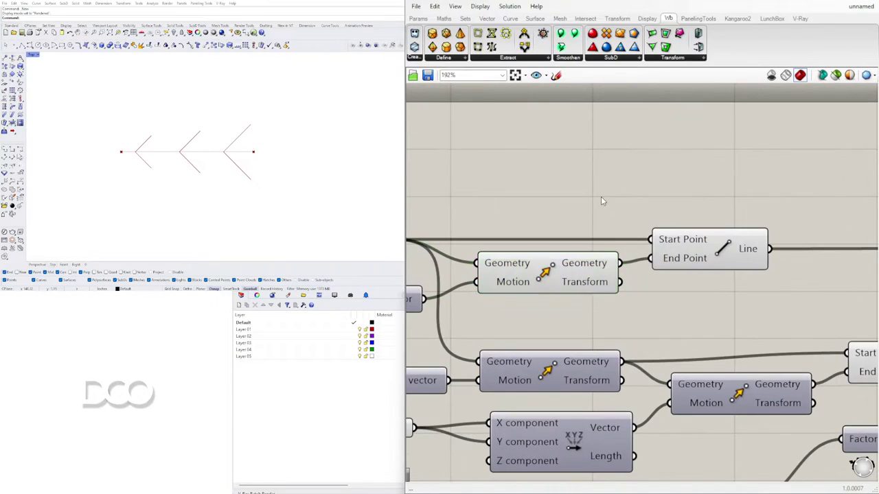
double_click(601, 197)
type("POLY")
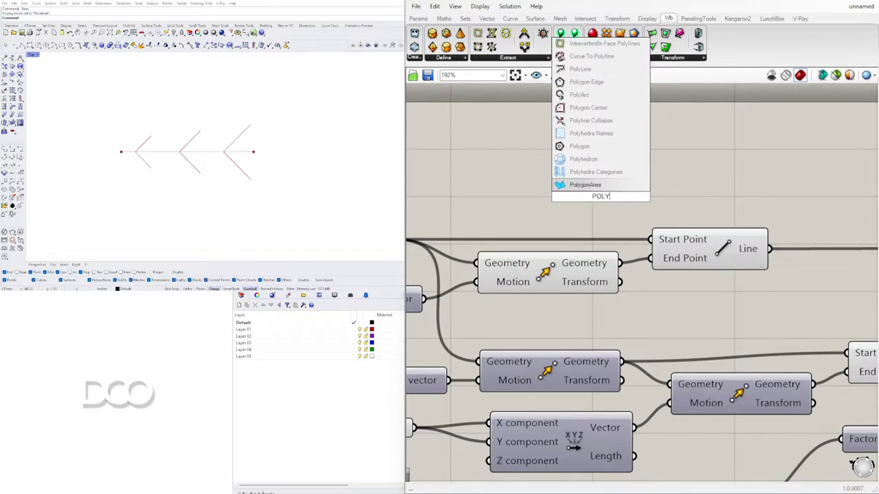
left_click(585, 148)
left_click_drag(589, 165, 765, 134)
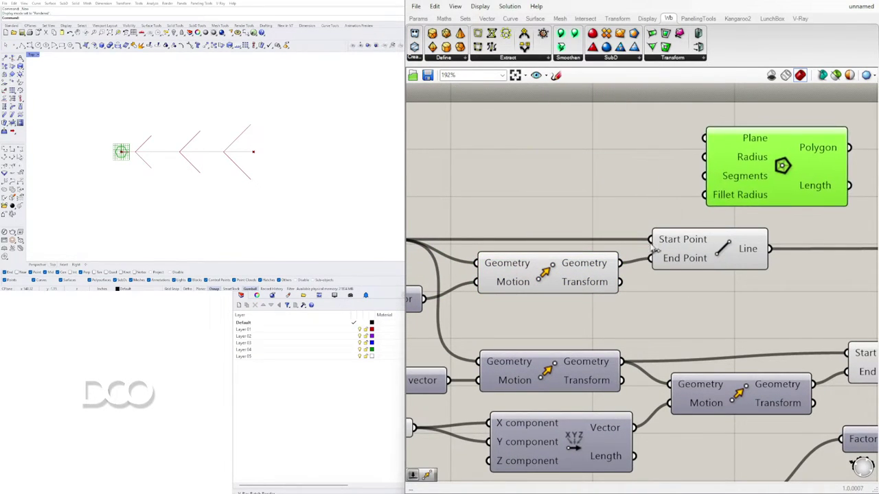
Connect the moved end point of the main arm to the Plane input of the Polygon component.
left_click(547, 264)
left_click_drag(621, 269, 707, 139)
left_click(764, 163)
left_click(570, 164)
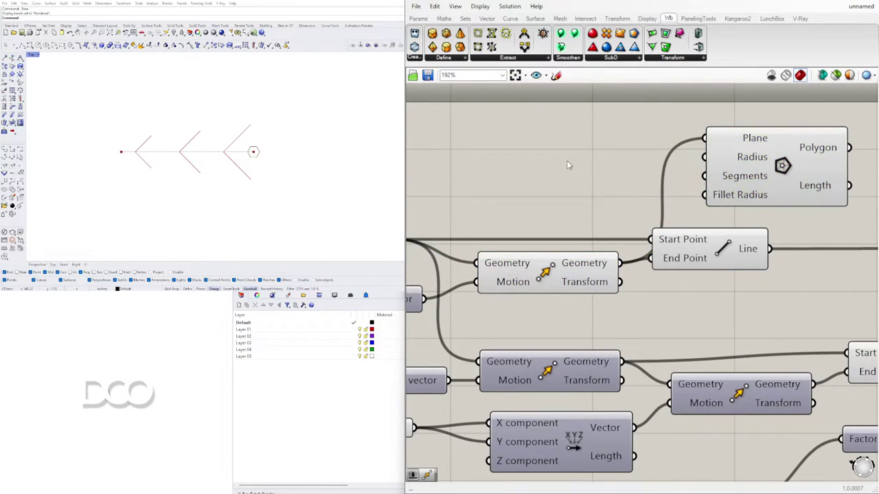
Create a number slider with the value 2.5 and connect it to the Polygon's Radius input.
double_click(527, 144)
type("2.5")
key("Return")
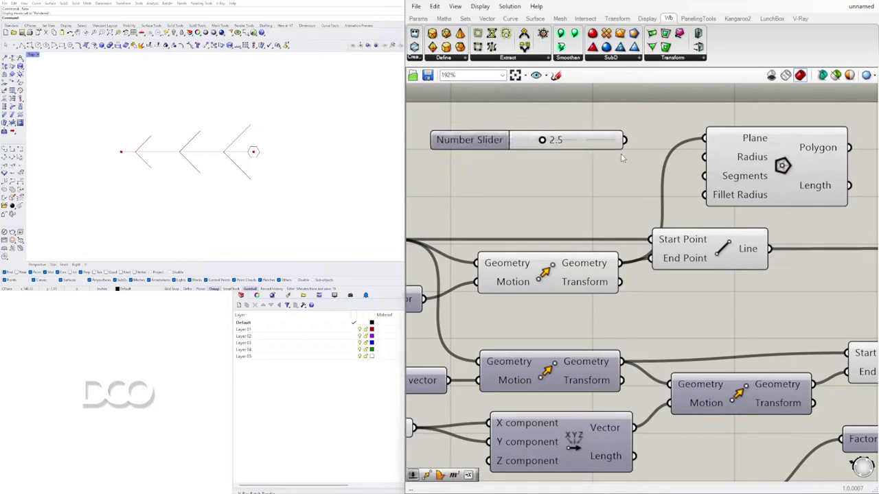
left_click_drag(632, 140, 702, 162)
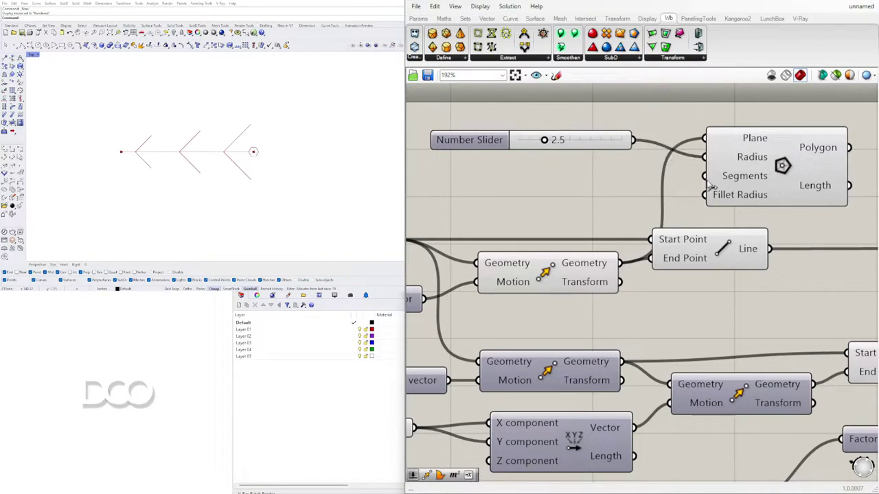
Set the polygon radius slider to 5.5.
scroll(594, 124, "up", 3)
left_click_drag(520, 146, 574, 147)
scroll(161, 172, "down", 3)
scroll(549, 196, "down", 5)
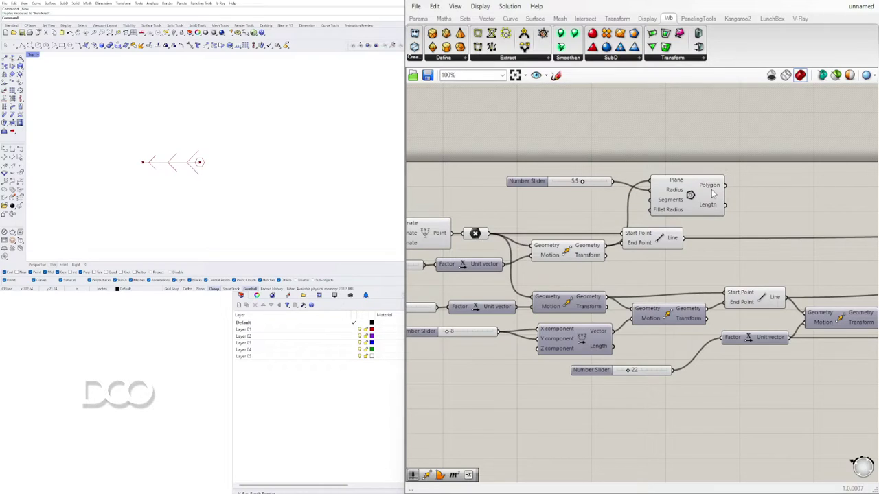
Connect the origin point to the Polygon's Plane input alongside the arm's end point, and rearrange the Polygon and its radius slider.
left_click_drag(654, 249, 730, 248)
left_click_drag(687, 199, 701, 193)
left_click(476, 233)
left_click_drag(487, 236, 676, 175)
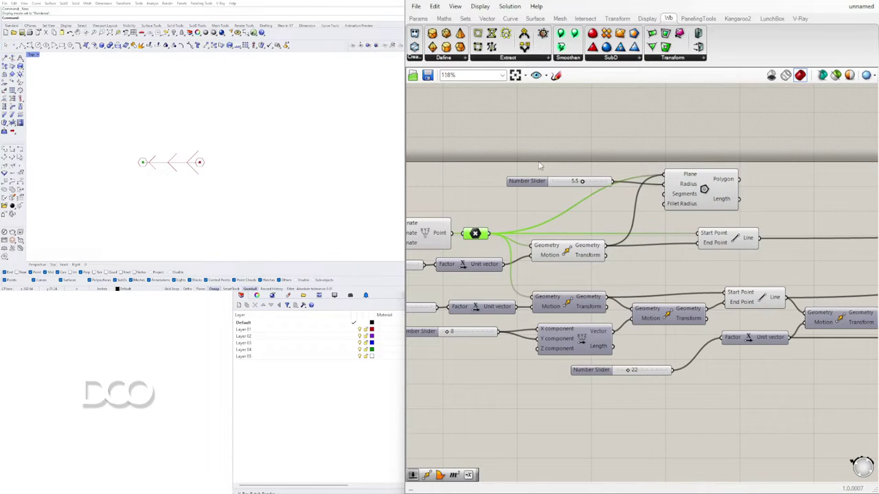
scroll(541, 163, "up", 2)
left_click(592, 155)
scroll(539, 171, "up", 2)
left_click_drag(518, 190, 460, 190)
scroll(514, 184, "down", 4)
right_click_drag(656, 204, 579, 219)
left_click_drag(616, 208, 621, 208)
right_click_drag(563, 253, 637, 241)
left_click_drag(694, 196, 696, 180)
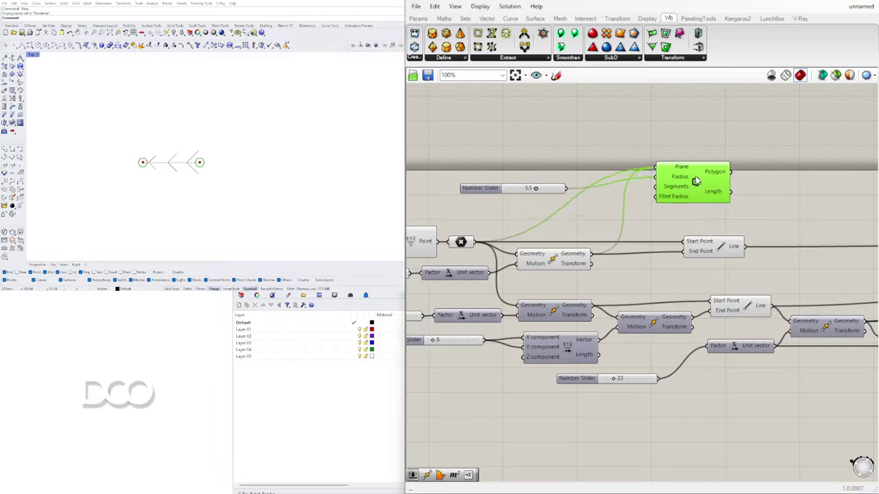
Duplicate the Polygon component with its Plane and Radius connections and place the copy directly below it.
scroll(714, 184, "down", 4)
left_click_drag(811, 251, 571, 160)
scroll(665, 213, "up", 8)
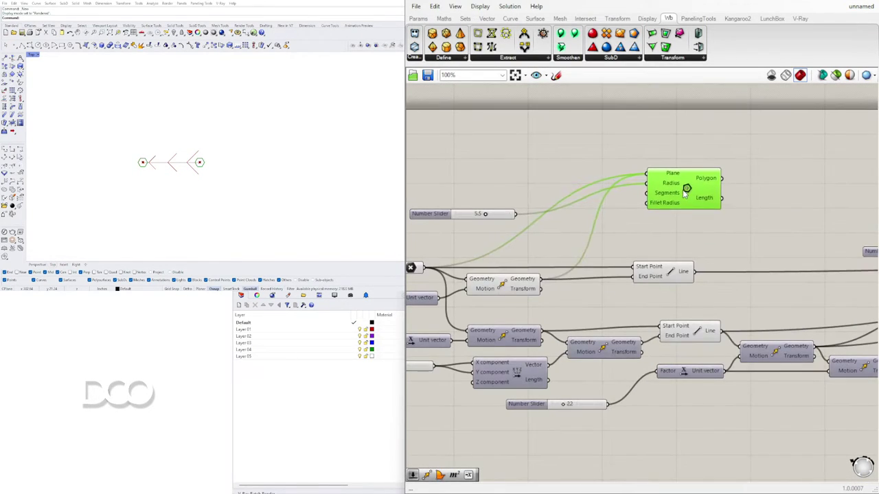
scroll(666, 215, "up", 3)
left_click(740, 234)
left_click_drag(694, 200, 715, 234)
right_click_drag(543, 256, 687, 251)
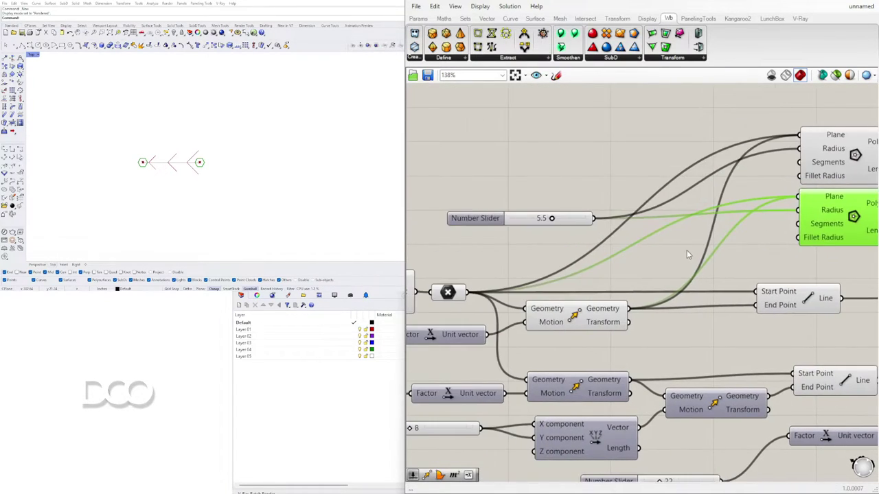
Delete both Polygon components, keeping the radius slider.
scroll(686, 252, "down", 3)
left_click(798, 179)
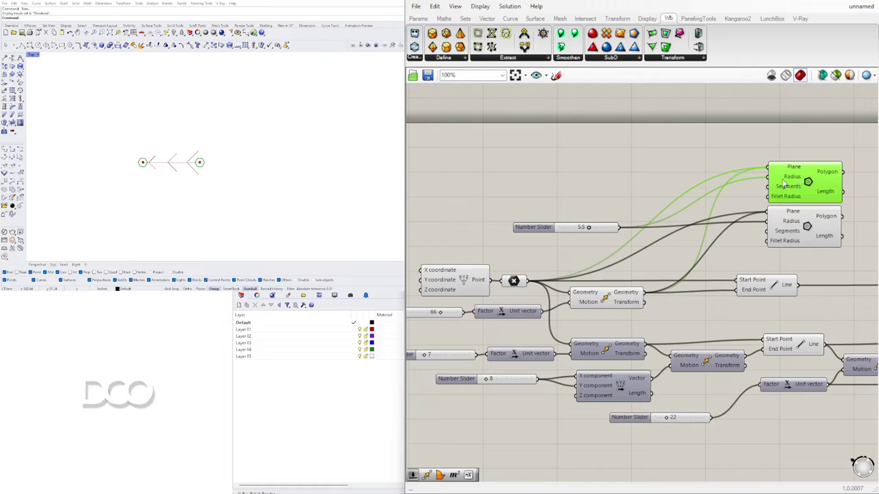
key("Delete")
left_click(804, 231)
key("Delete")
Add a new Polygon component just above the main arm's Line component.
double_click(771, 206)
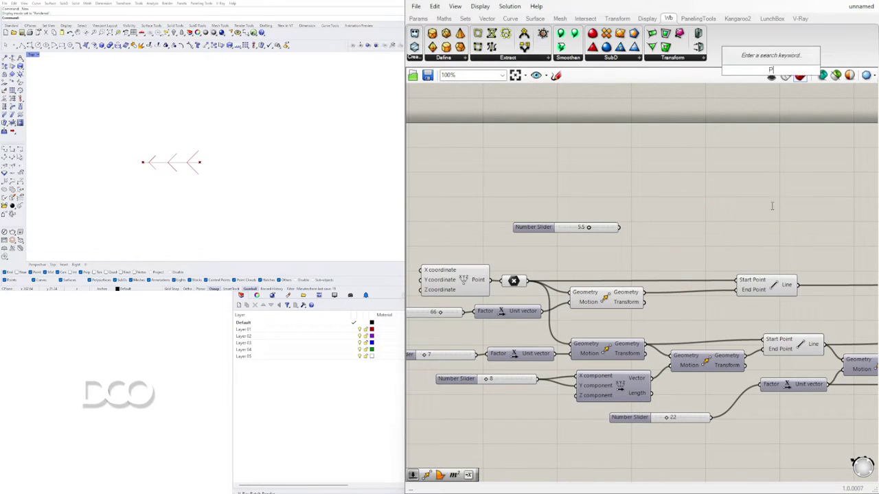
type("polygon")
key("Return")
left_click_drag(769, 209, 768, 237)
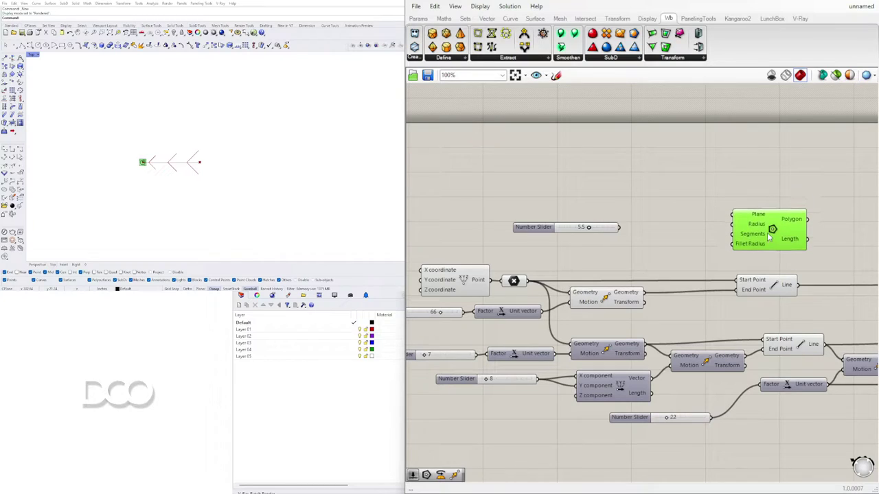
Connect the origin point to the new Polygon's Plane input and the number slider to its Radius input.
left_click(516, 282)
left_click_drag(526, 282, 732, 216)
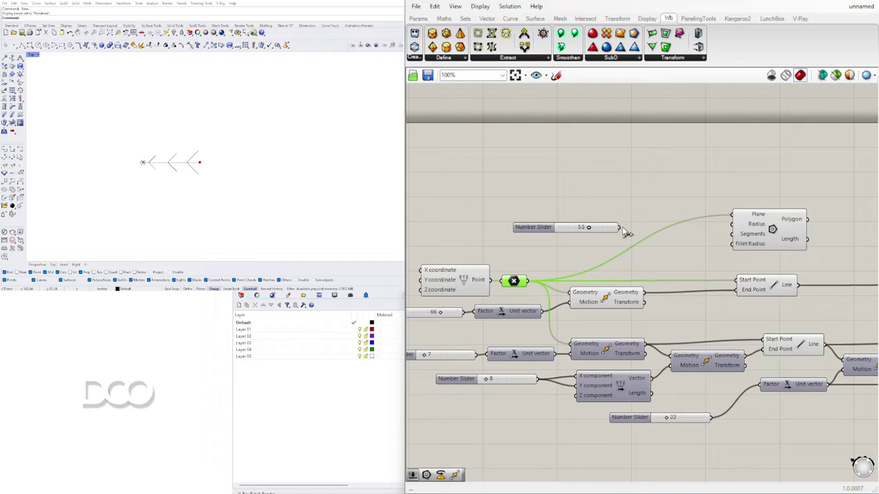
left_click_drag(620, 227, 733, 224)
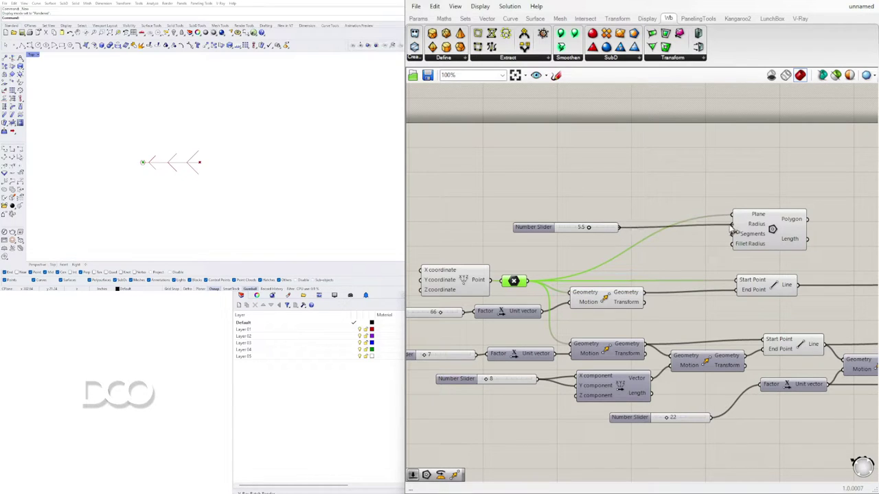
Move the radius slider close to the Polygon, set it to 4.8, and shift both upward.
left_click_drag(557, 225, 667, 197)
scroll(658, 197, "up", 3)
scroll(686, 219, "down", 4)
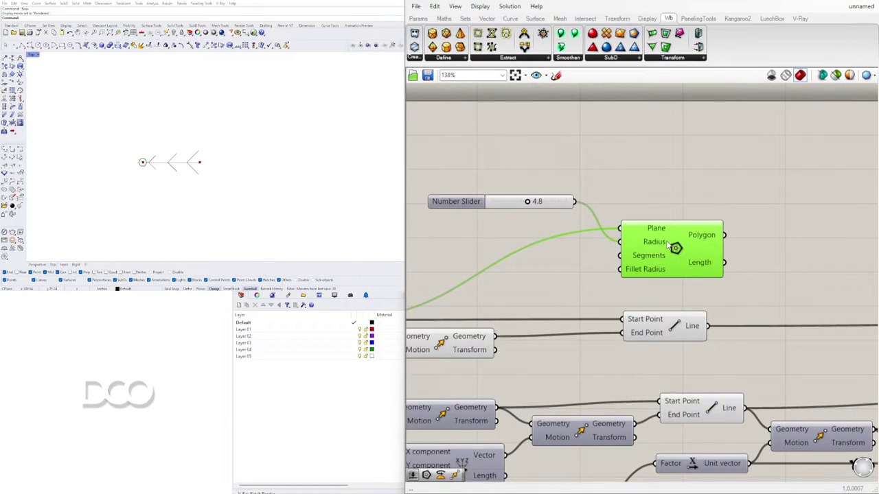
scroll(669, 244, "down", 2)
left_click_drag(785, 268, 495, 189)
left_click_drag(662, 230, 658, 195)
Duplicate the Polygon with its radius slider below the originals and connect the arm's moved end point to the copy's Plane input.
left_click(672, 231)
left_click_drag(738, 238, 527, 149)
left_click_drag(654, 202, 648, 256, "alt")
left_click_drag(545, 307, 630, 238)
left_click(574, 243)
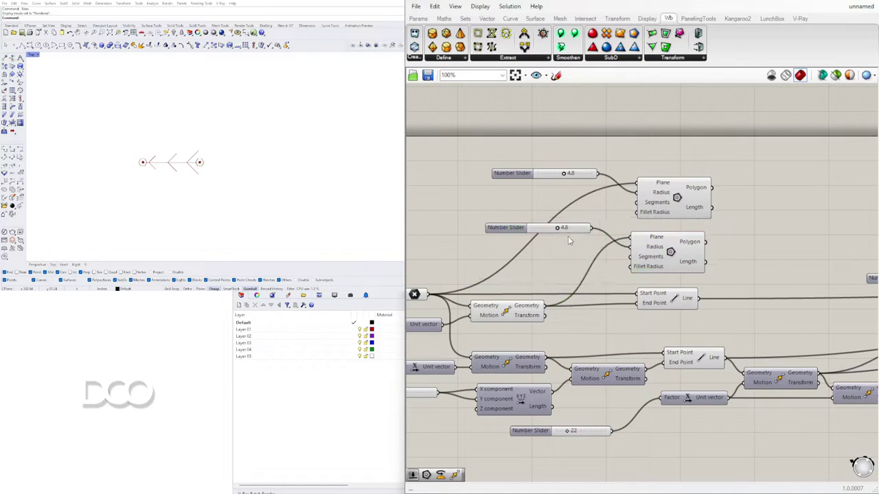
Increase the radius of the polygon at the origin and set the tip polygon's radius slider to 3.7.
scroll(573, 244, "up", 6)
left_click_drag(573, 137, 618, 139)
left_click_drag(547, 337, 517, 336)
scroll(651, 254, "down", 3)
scroll(651, 256, "down", 3)
Set the slider driving the branch vector's X and Y components to 6.
scroll(561, 280, "up", 5)
scroll(561, 280, "up", 2)
mouse_move(561, 276)
left_mouse_down()
mouse_move(569, 275)
mouse_move(561, 275)
left_mouse_up()
scroll(555, 274, "down", 5)
Set the branch spacing slider to 20 and the first branch's distance slider to 13.
scroll(764, 337, "up", 2)
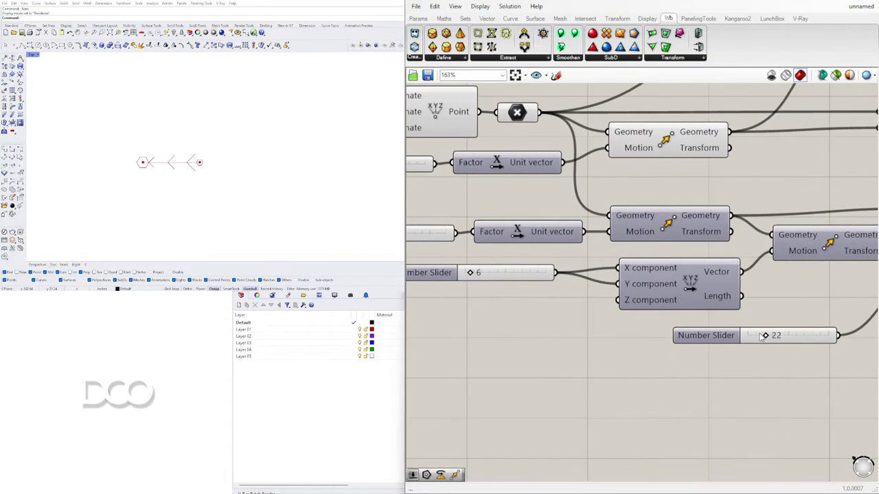
left_click_drag(766, 337, 769, 337)
scroll(763, 337, "down", 4)
scroll(608, 287, "up", 5)
left_click_drag(608, 286, 617, 289)
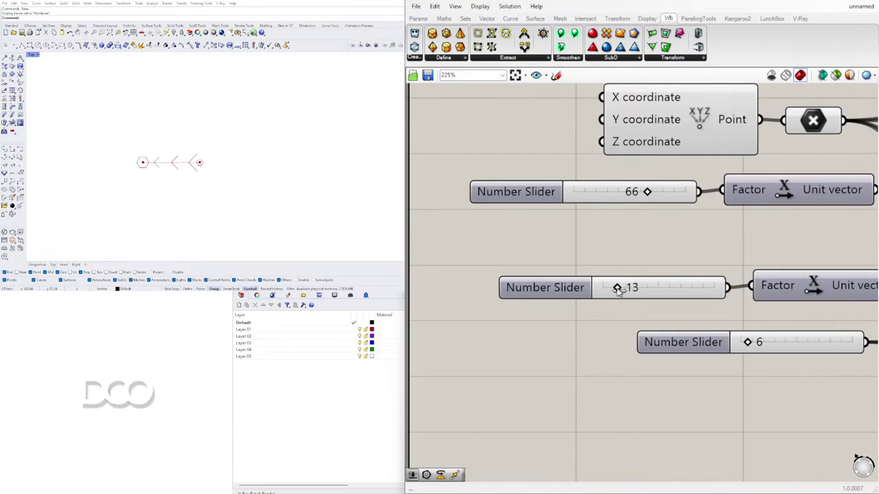
Examine the end of the definition and the arm's mirrored branches and end polygons in the Top viewport.
scroll(652, 264, "down", 6)
right_click_drag(867, 302, 672, 313)
right_click_drag(849, 223, 687, 197)
scroll(687, 198, "up", 3)
scroll(681, 175, "up", 2)
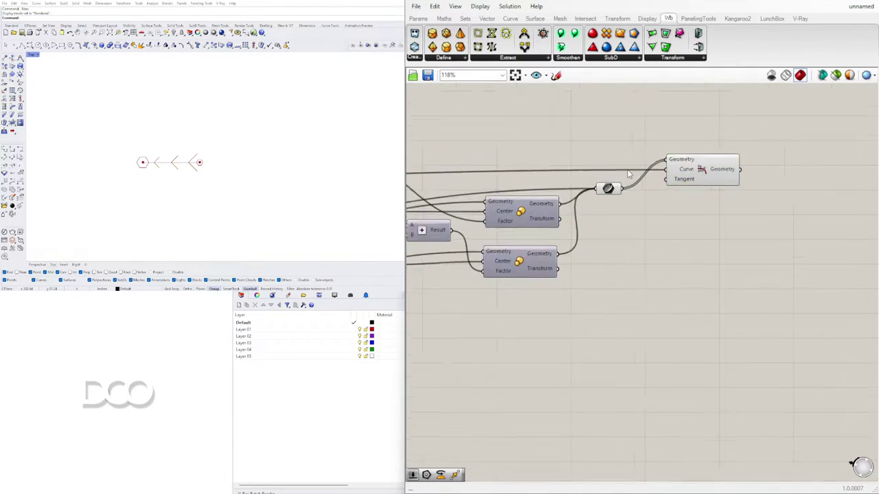
scroll(672, 263, "down", 3)
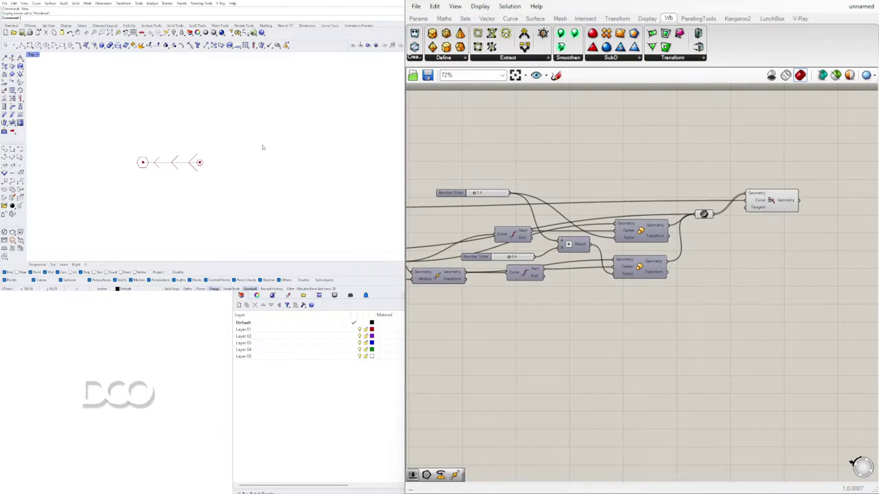
scroll(199, 162, "up", 4)
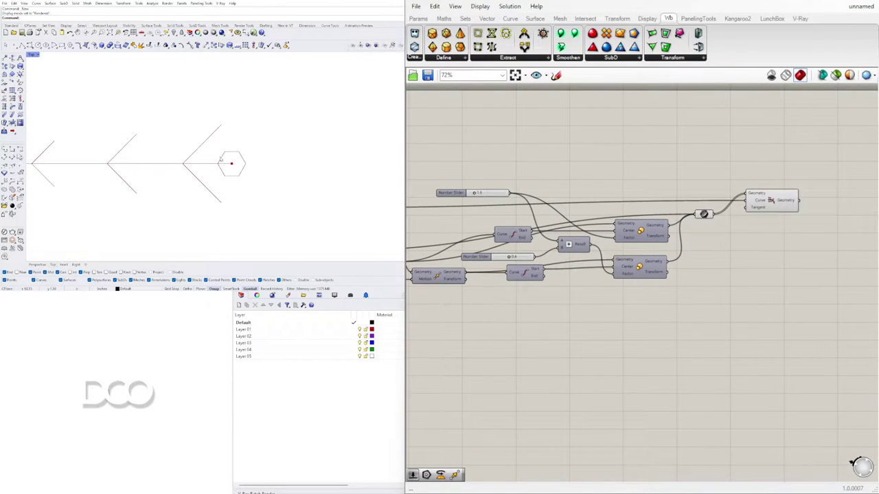
scroll(199, 168, "down", 3)
scroll(152, 168, "up", 3)
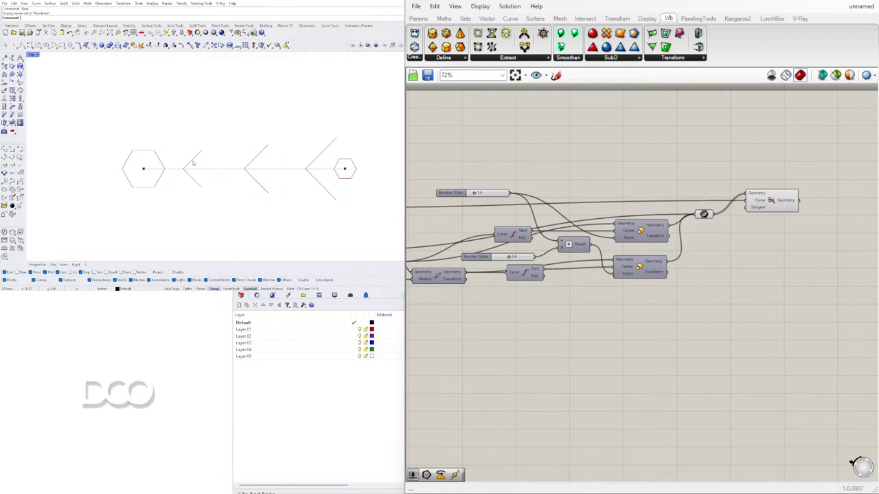
scroll(697, 144, "up", 3)
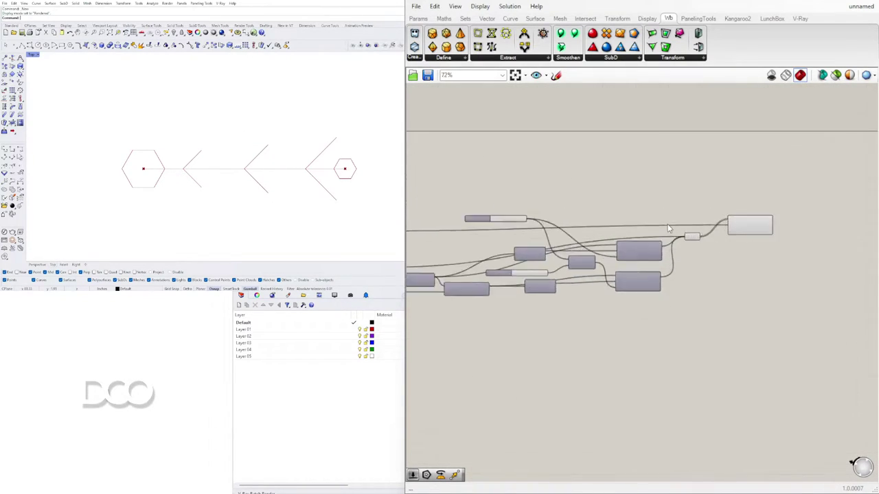
Add a Curve parameter after the component that mirrors the branches.
left_click(707, 245)
right_click_drag(680, 254, 657, 240)
right_click_drag(760, 259, 607, 231)
double_click(723, 226)
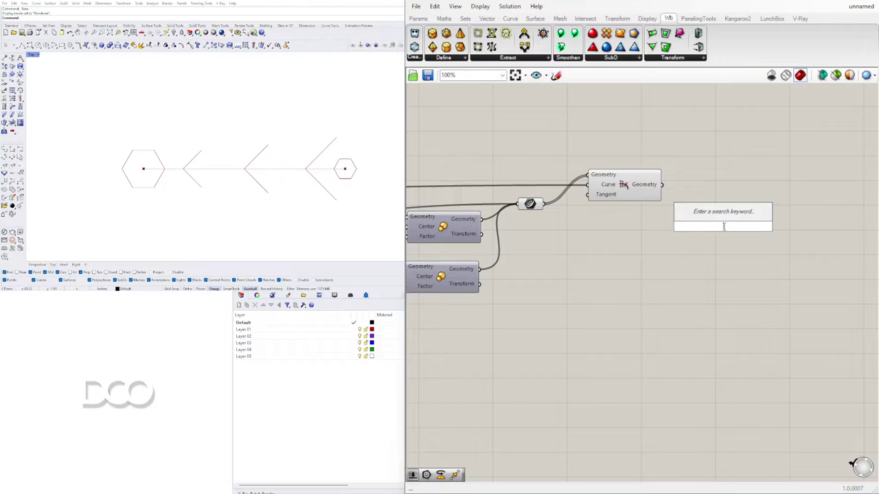
type("CUR")
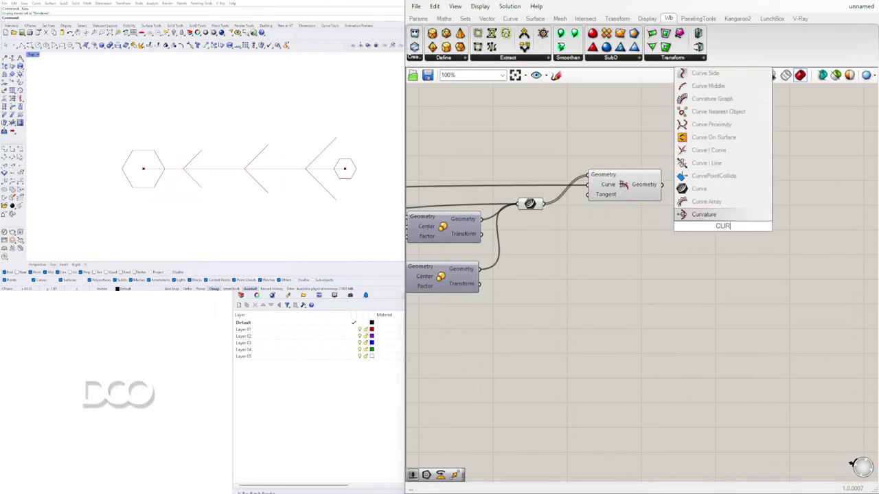
left_click(716, 190)
Connect the original branch curves and the mirrored Geometry output to the new Curve parameter, and flatten it.
left_click(530, 204)
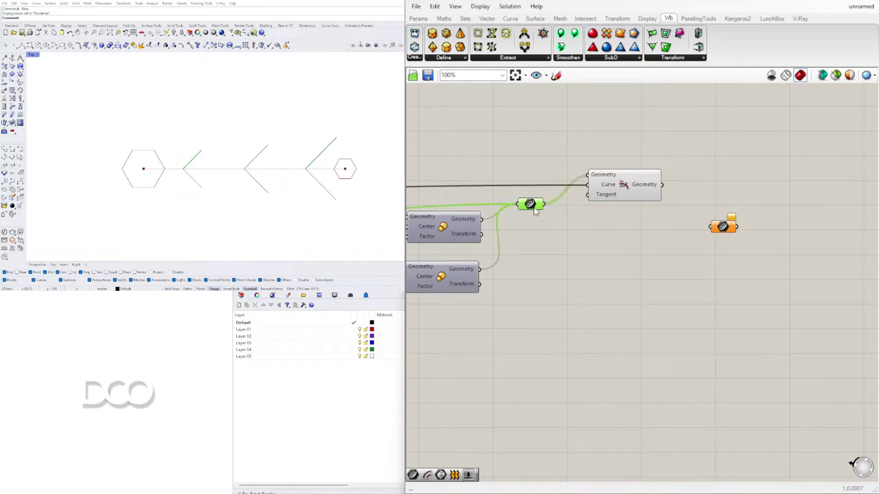
left_click_drag(544, 203, 705, 155)
right_click(701, 157)
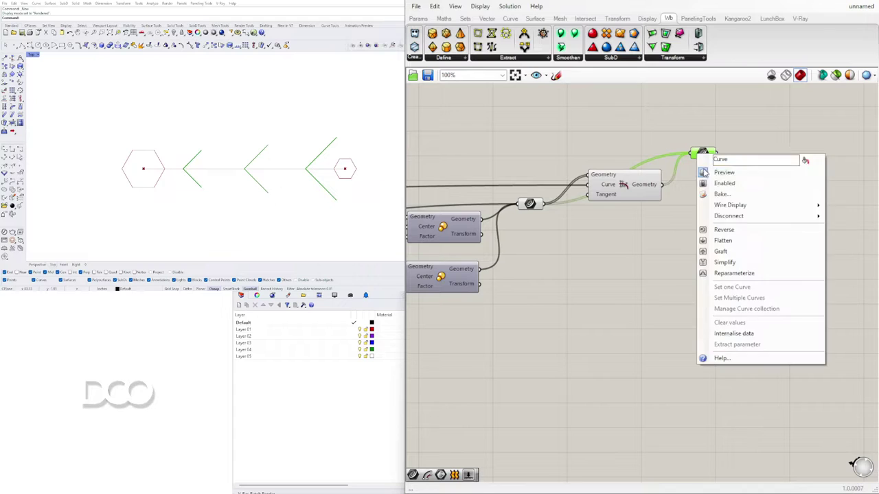
left_click(729, 239)
left_click_drag(625, 188, 627, 194)
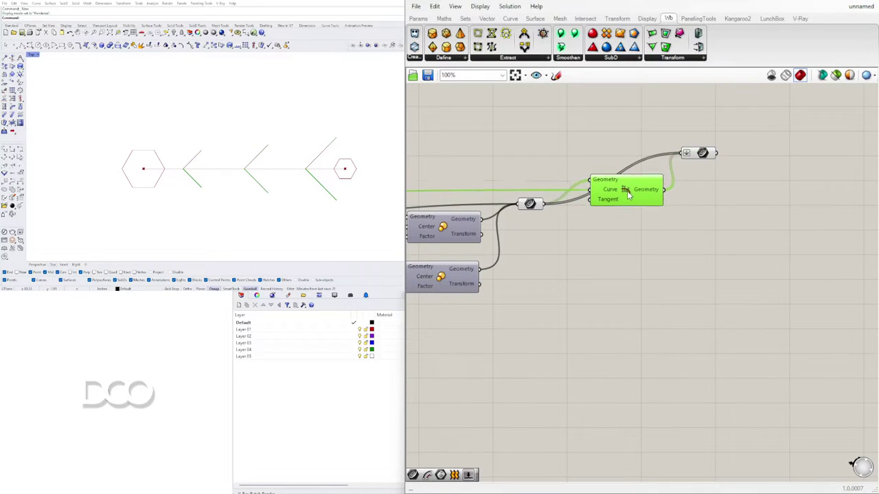
left_click_drag(680, 155, 694, 166)
Turn off the preview of the branch Curve parameter and the mirroring component.
left_click_drag(658, 252, 553, 154)
middle_click(557, 150)
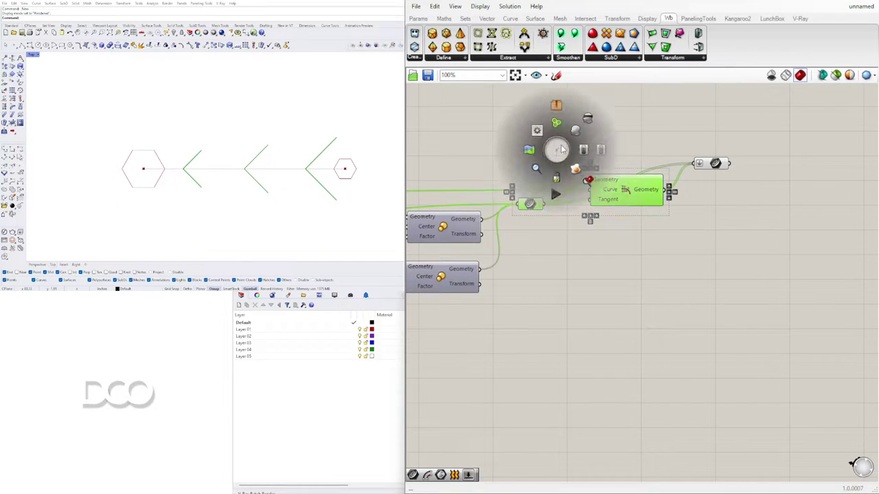
left_click(589, 119)
left_click(617, 115)
Reposition the flattened Curve parameter below and beyond the mirroring component.
left_click_drag(716, 164, 723, 158)
scroll(722, 157, "down", 3)
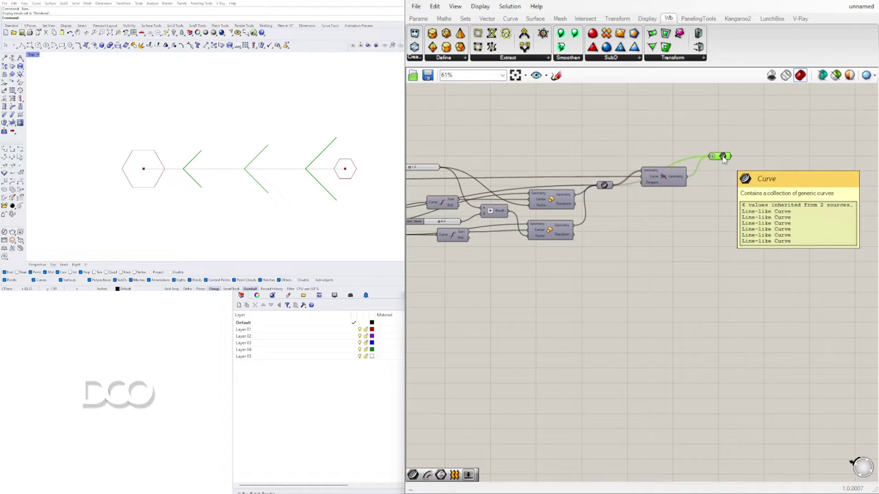
scroll(724, 157, "up", 2)
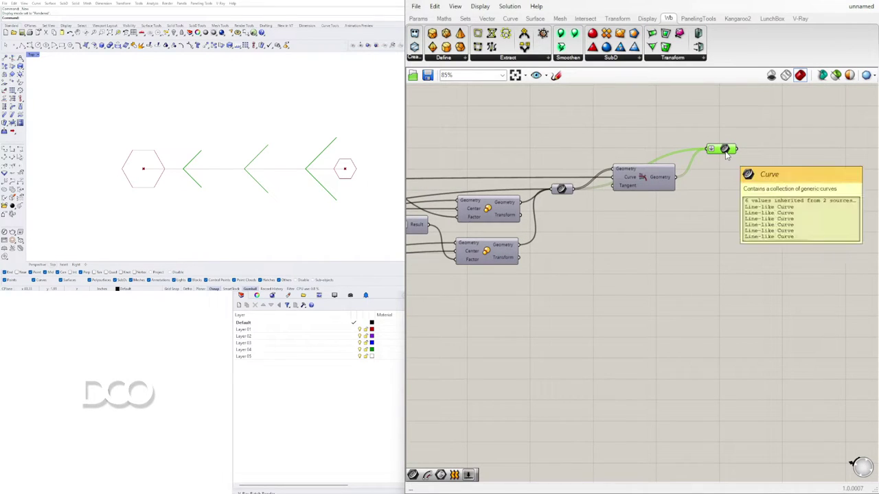
left_click_drag(726, 155, 725, 226)
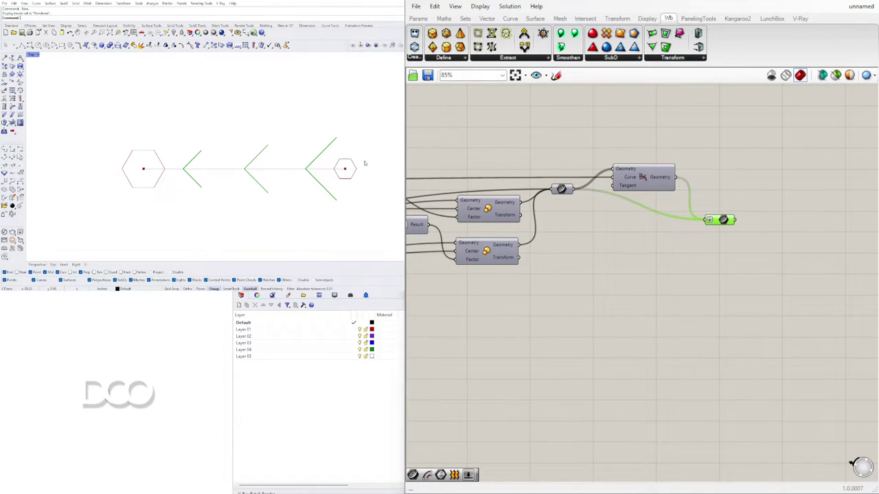
Connect the main arm's Line output to the flattened Curve parameter as an additional source.
right_click_drag(637, 294, 422, 243)
scroll(686, 182, "down", 2)
right_click_drag(693, 209, 588, 198)
right_click_drag(757, 185, 674, 186)
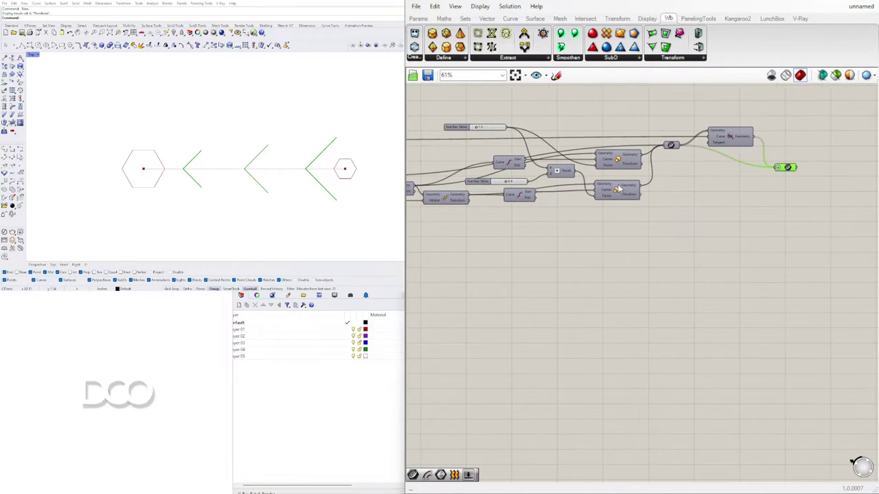
right_click_drag(480, 169, 660, 169)
left_click(518, 171)
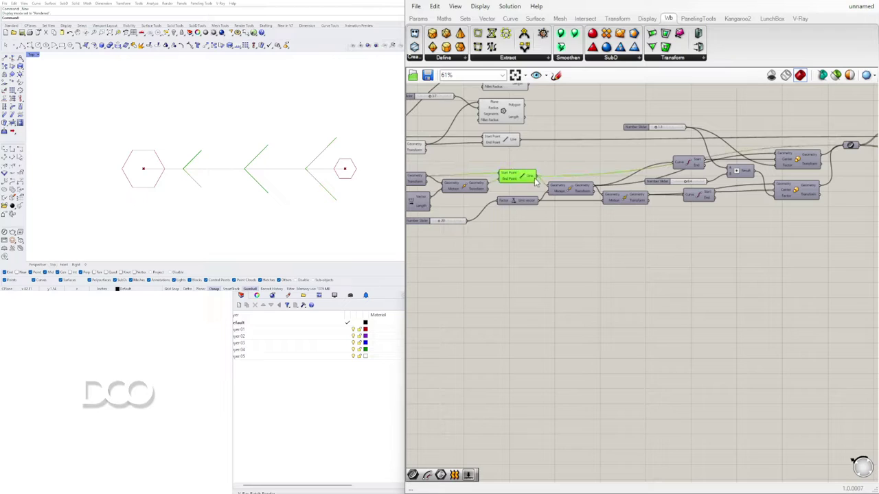
left_click(503, 142)
right_click_drag(517, 149, 486, 156)
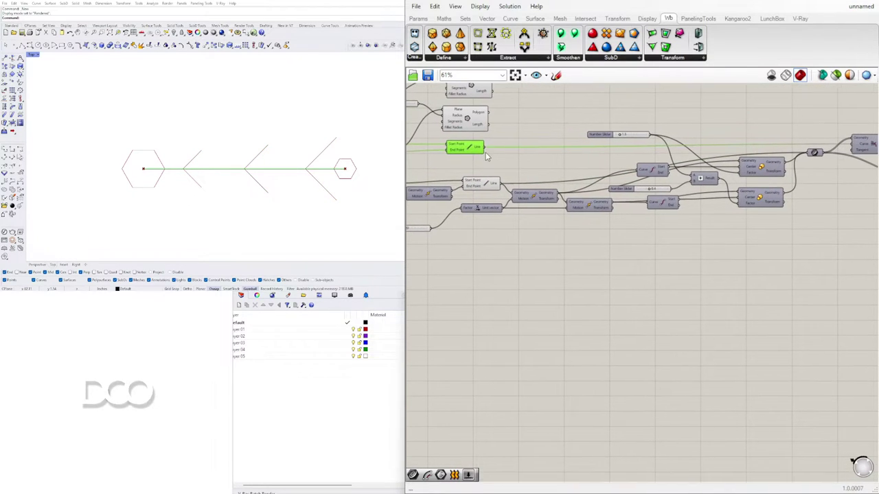
scroll(518, 164, "down", 4)
left_click_drag(483, 148, 754, 173)
scroll(672, 170, "up", 3)
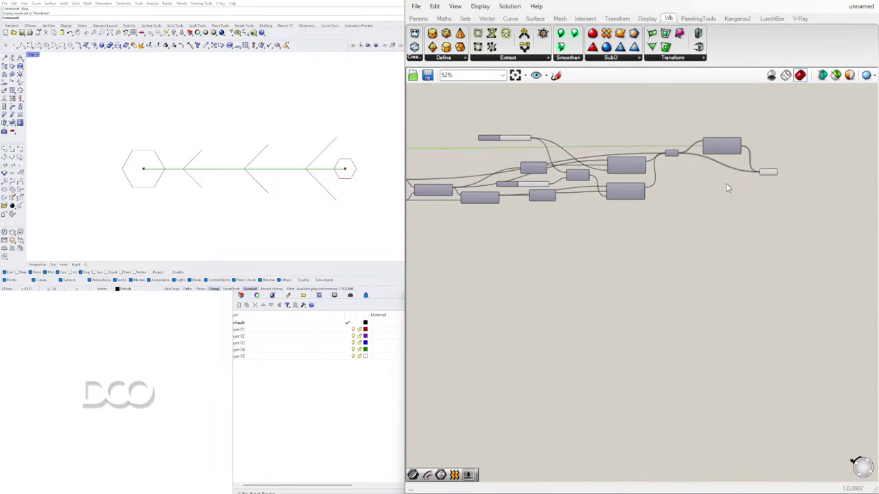
right_click_drag(595, 221, 663, 213)
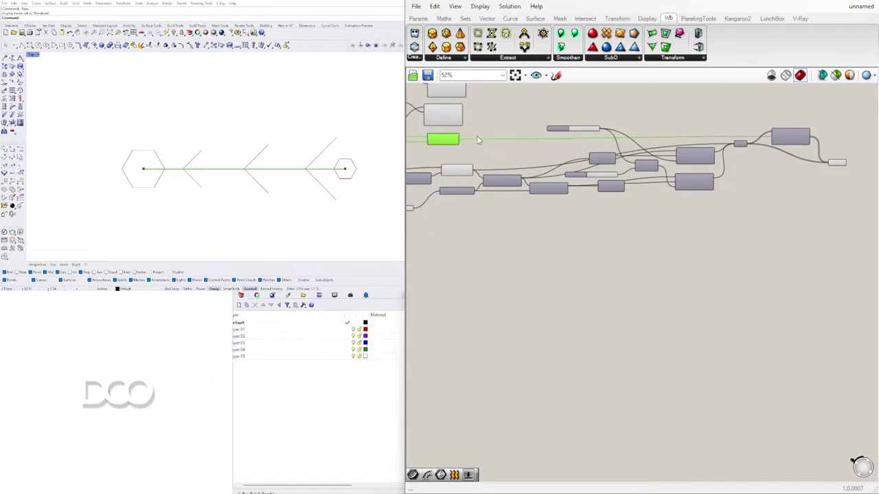
scroll(495, 152, "up", 3)
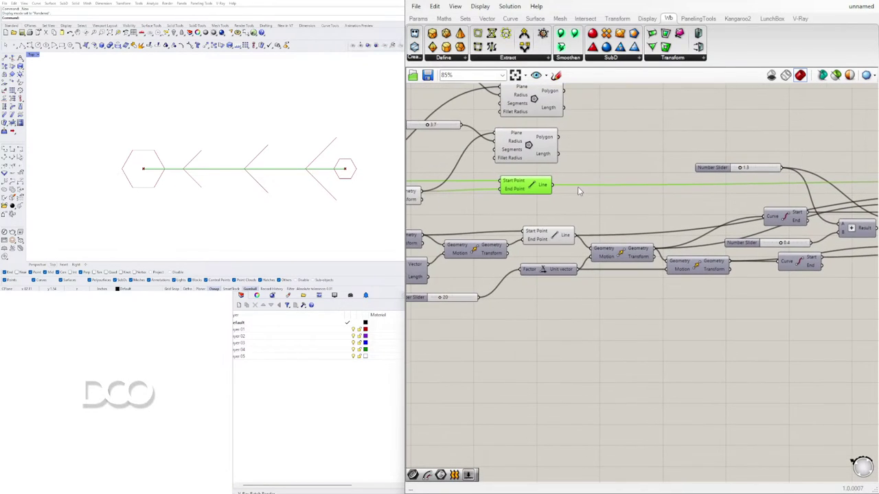
scroll(771, 190, "down", 4)
scroll(783, 224, "up", 6)
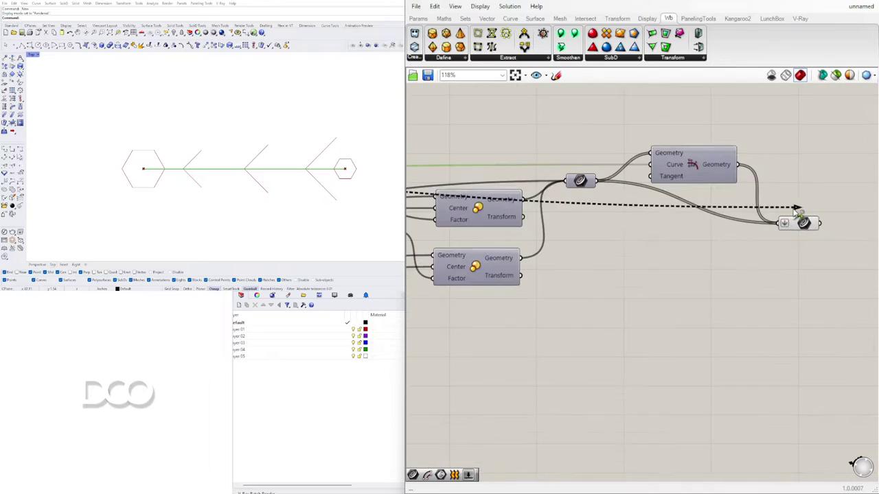
left_click(803, 223)
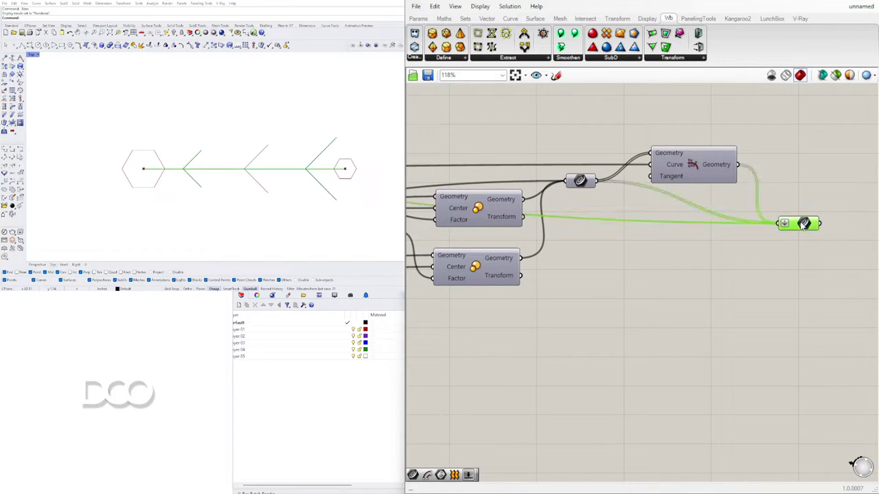
Add an Offset Curve component beyond the flattened Curve parameter and connect the collected curves to its Curve input.
scroll(711, 299, "down", 3)
left_click_drag(690, 337, 443, 255)
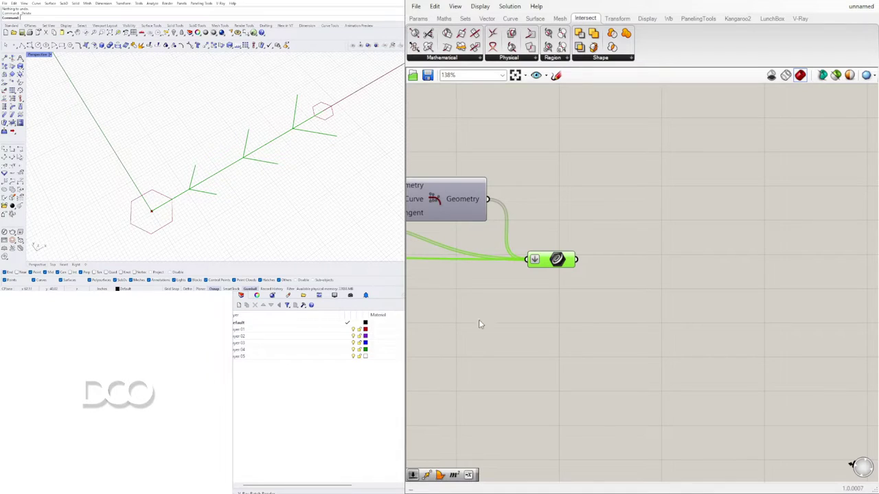
left_click(568, 341)
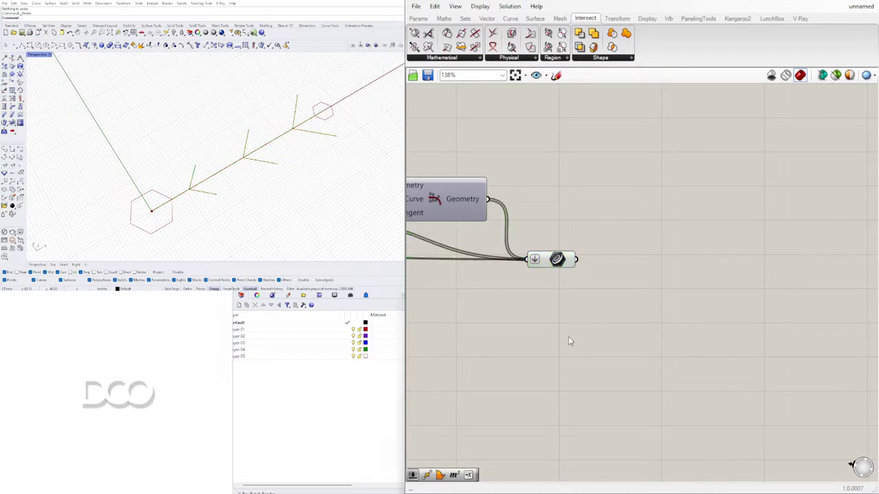
left_click_drag(552, 267, 556, 267)
left_click(582, 304)
left_click(562, 261)
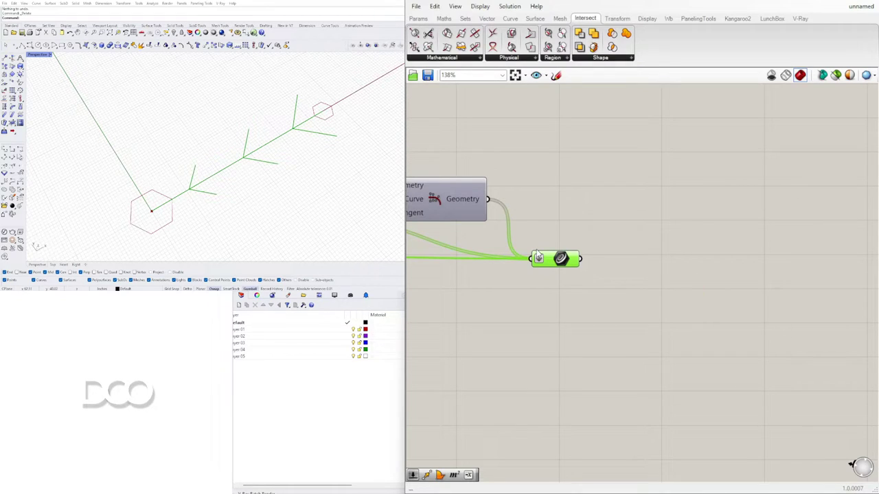
scroll(597, 265, "up", 2)
double_click(649, 273)
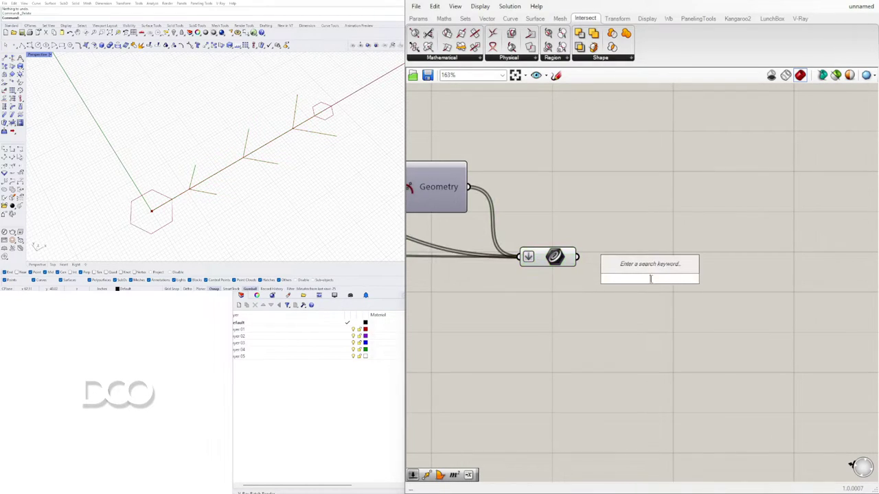
type("offset")
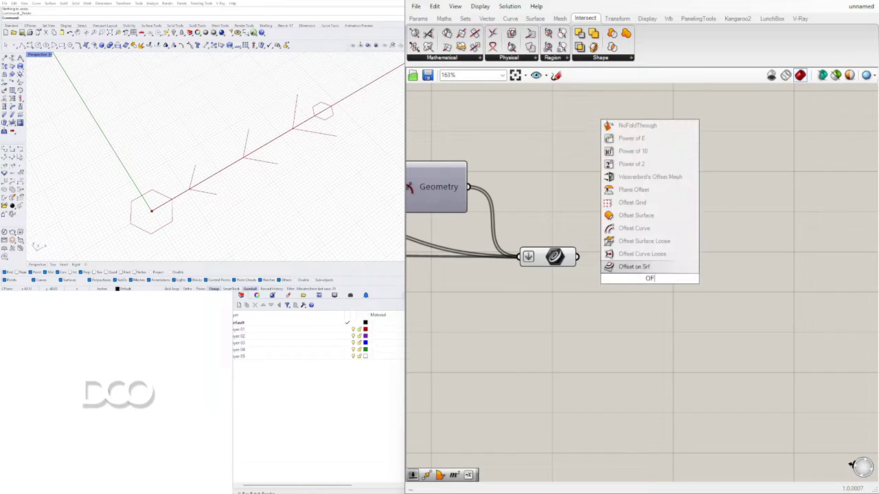
left_click(632, 230)
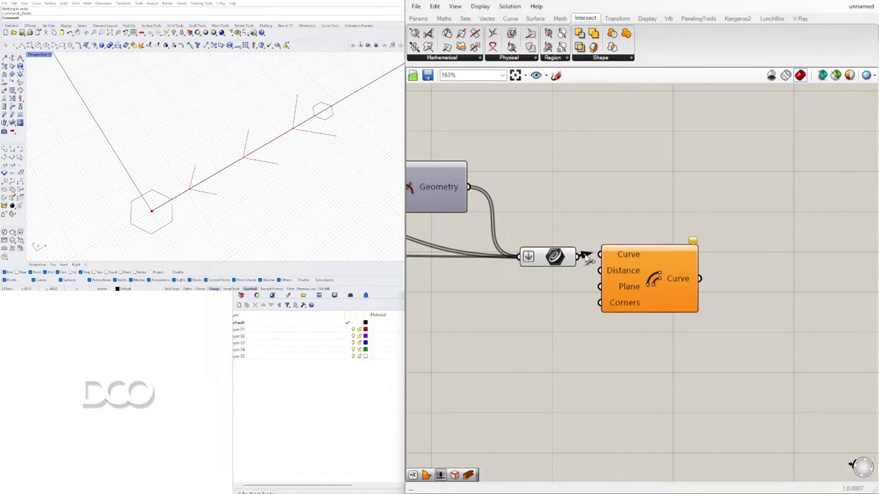
left_click_drag(577, 257, 601, 255)
left_click_drag(649, 280, 705, 294)
Add a number slider of 1.50 for the offset Distance and duplicate the connected Offset Curve component below the first.
double_click(512, 303)
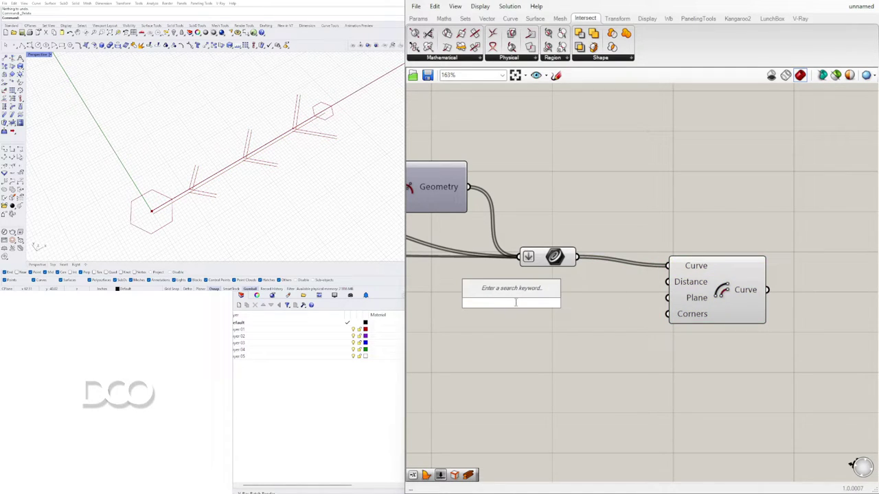
left_click_drag(679, 302, 689, 297)
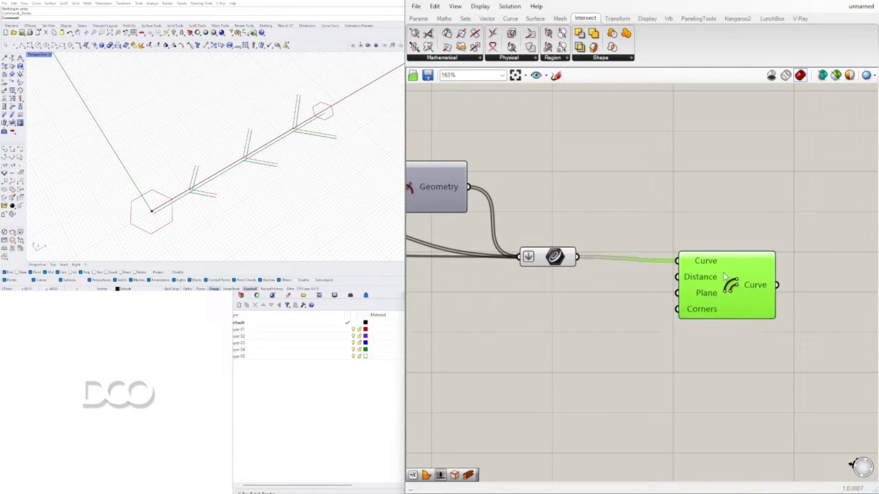
double_click(490, 298)
type("1.50")
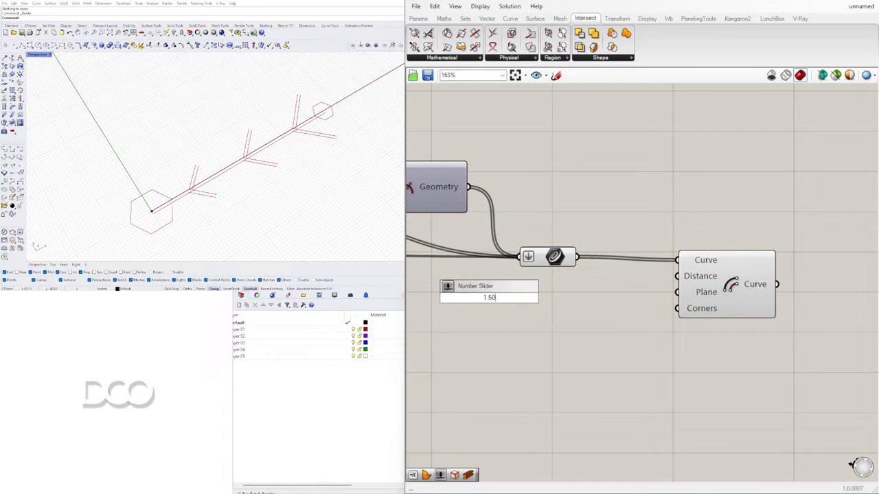
key("Return")
left_click_drag(572, 297, 746, 361)
Add a Negative component fed by the 1.50 slider, connect its Result to the second offset's Distance, and tidy the layout.
double_click(549, 377)
type("NEG")
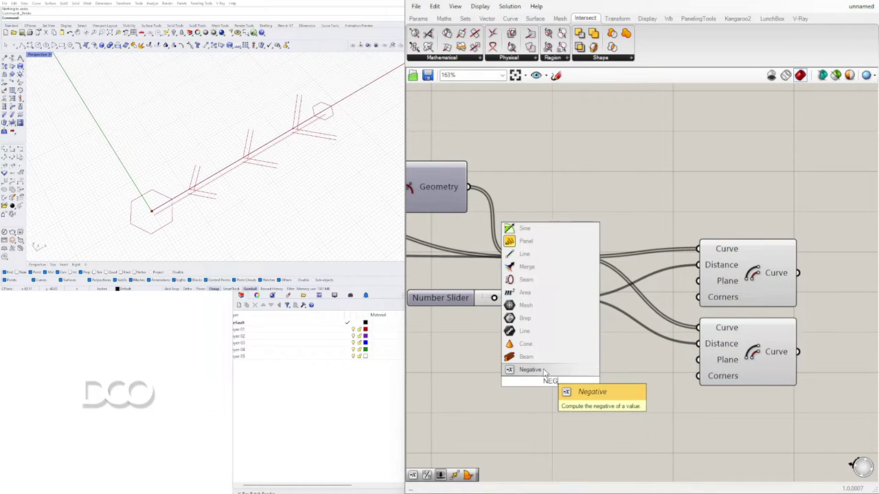
left_click(546, 371)
left_click_drag(572, 297, 506, 382)
left_click_drag(594, 382, 698, 343)
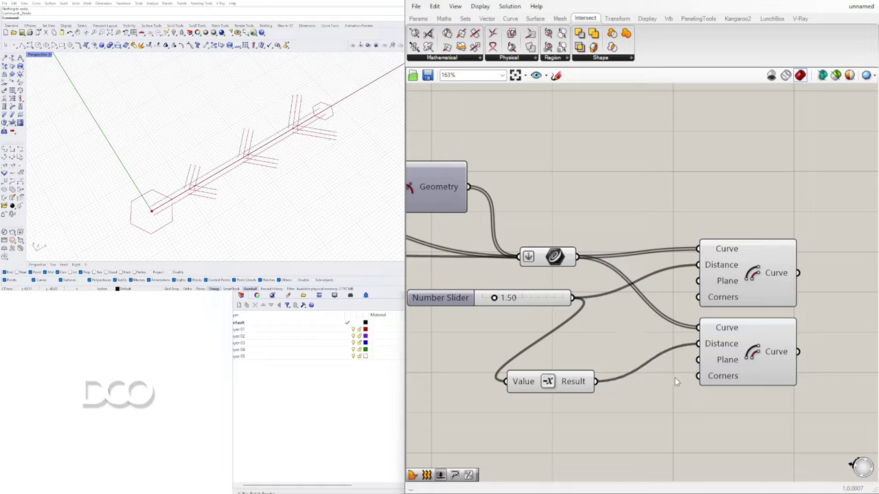
left_click_drag(560, 377, 637, 340)
right_click_drag(774, 348, 685, 325)
left_click_drag(675, 277, 679, 292)
left_click(668, 344)
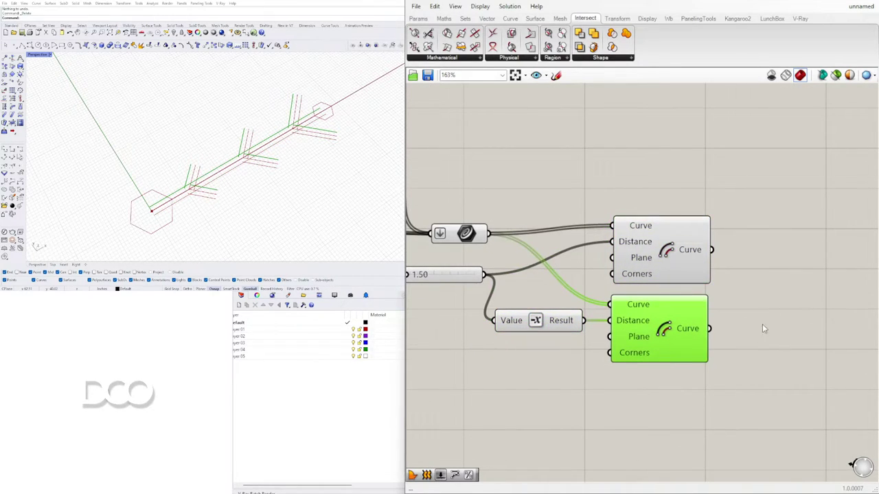
Add a Loft component and connect the Curve outputs of both offset components to its Curves input.
double_click(788, 310)
type("loft")
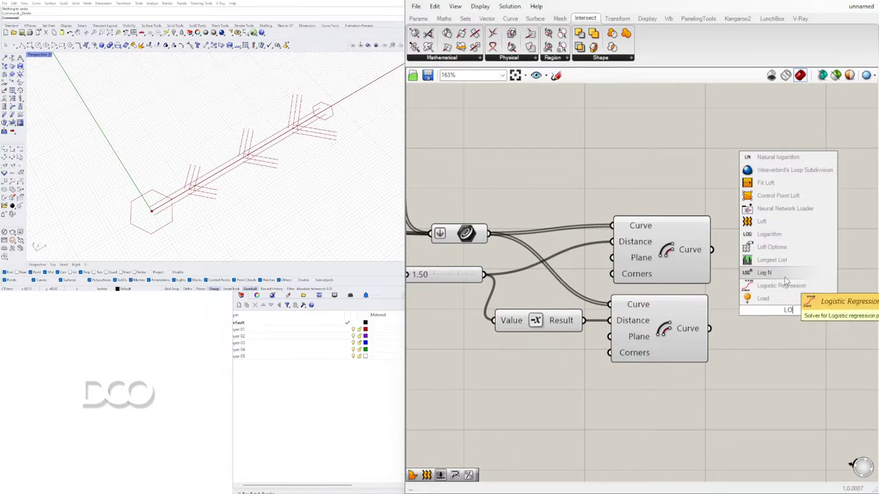
left_click(755, 249)
left_click_drag(711, 250, 743, 302)
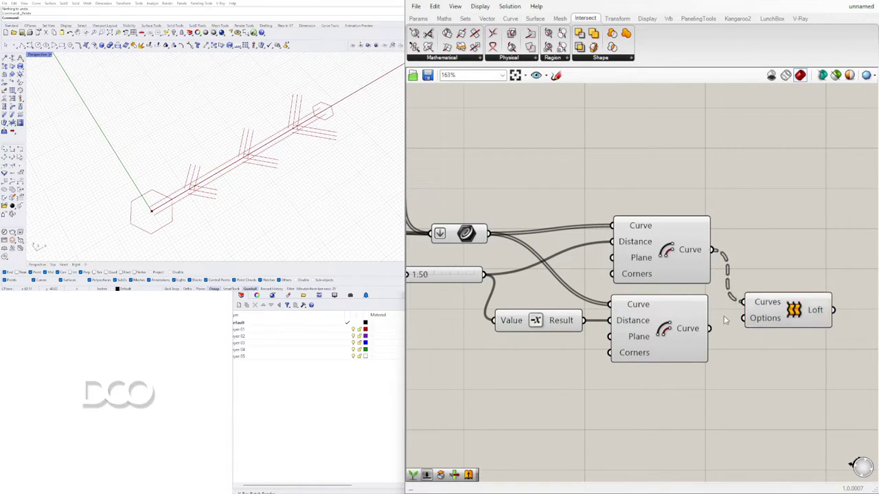
left_click_drag(716, 328, 779, 276)
scroll(780, 268, "down", 5)
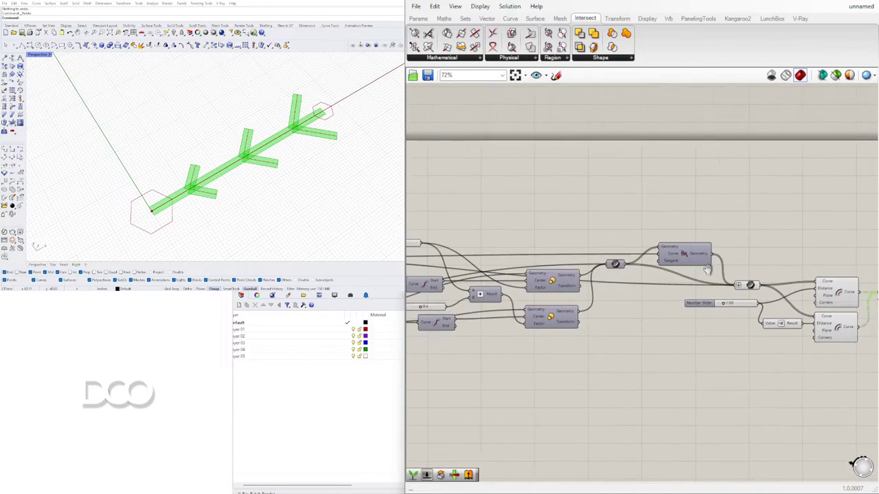
right_click_drag(504, 238, 710, 238)
left_click(593, 188)
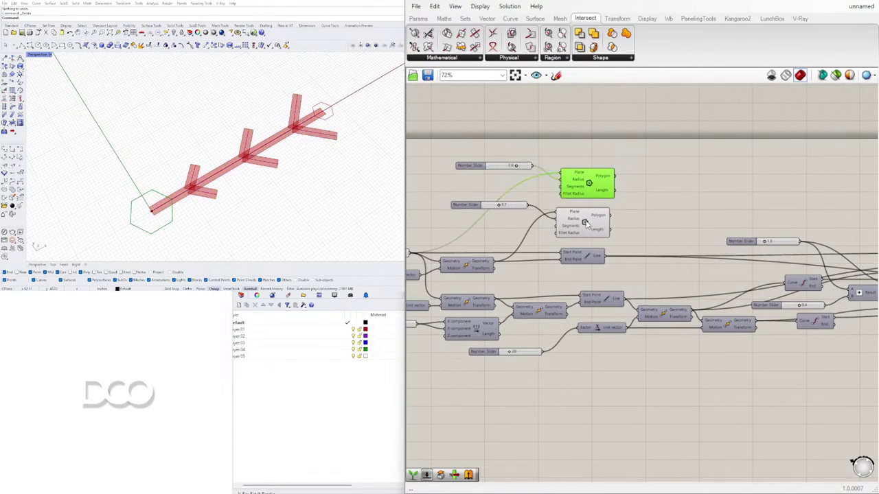
left_click(584, 224, "shift")
double_click(669, 179)
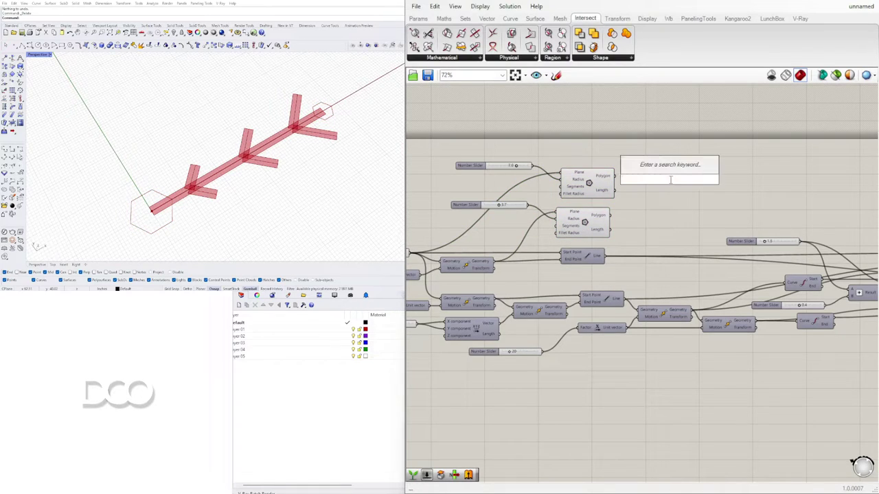
type("boun")
left_click(666, 169)
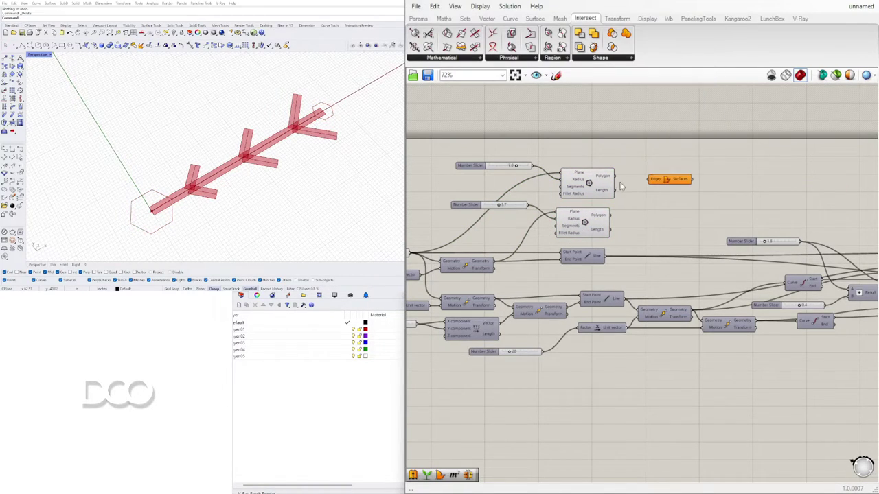
left_click(676, 179)
key("Delete")
Add a Region Union component and connect the Polygon outputs of both polygon components to its Curves input.
double_click(678, 170)
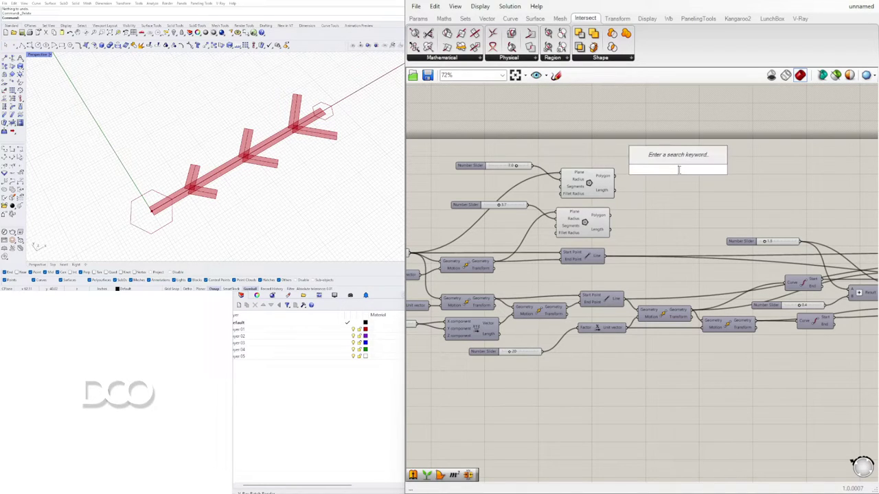
type("REG")
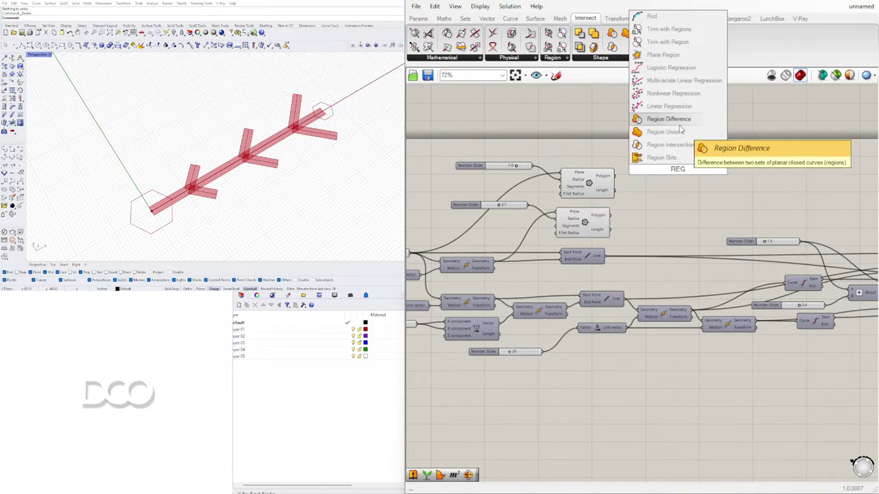
left_click(679, 133)
left_click(605, 177)
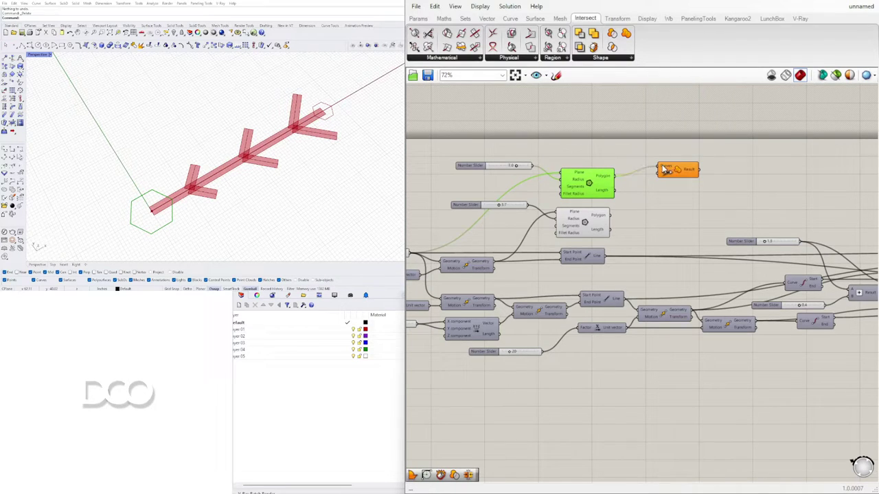
left_click_drag(664, 171, 663, 169)
left_click_drag(615, 218, 661, 169)
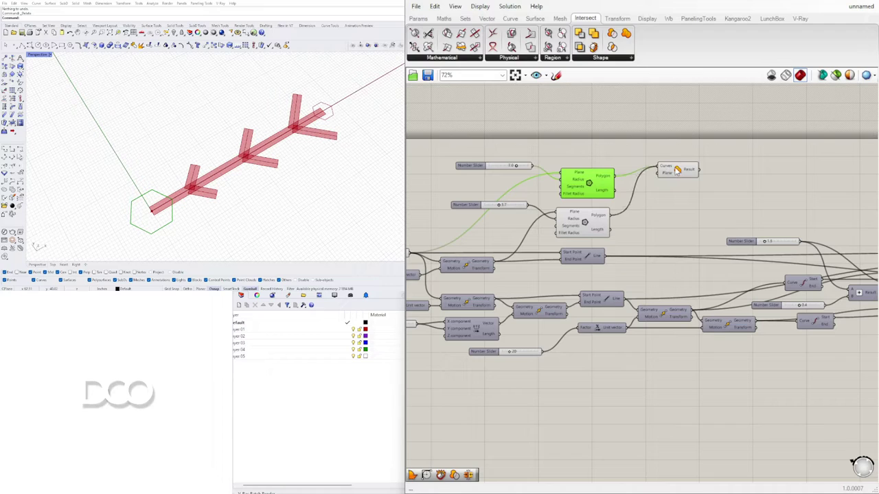
Move the Region Union component beyond the Loft and connect the Loft output to its Curves input as an additional source.
scroll(680, 175, "down", 4)
scroll(826, 186, "up", 5)
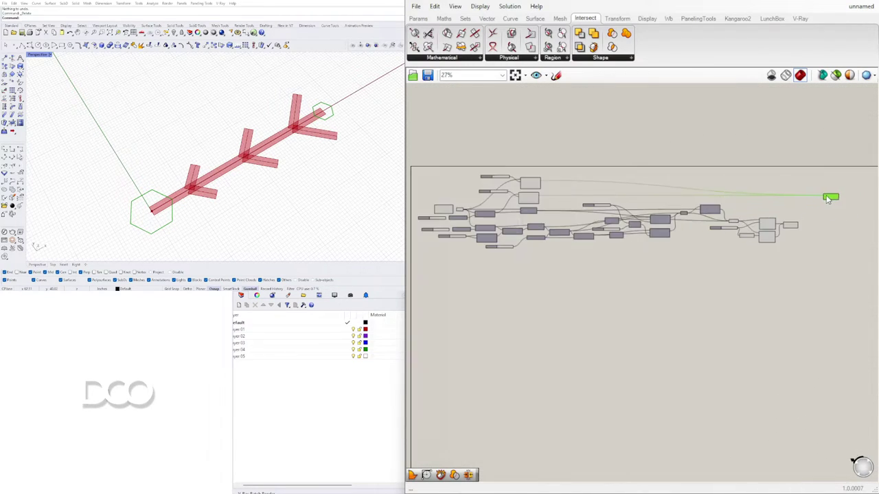
left_click(753, 277)
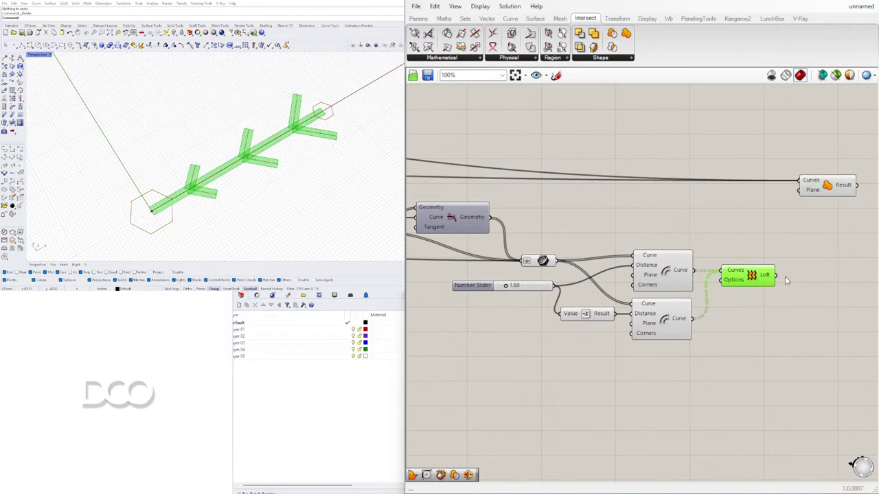
left_click_drag(776, 276, 837, 193, "shift")
Flatten the Region Union's Curves input and shift the component slightly farther from the Loft.
right_click_drag(806, 206, 775, 216)
scroll(775, 217, "up", 4)
right_click(772, 187)
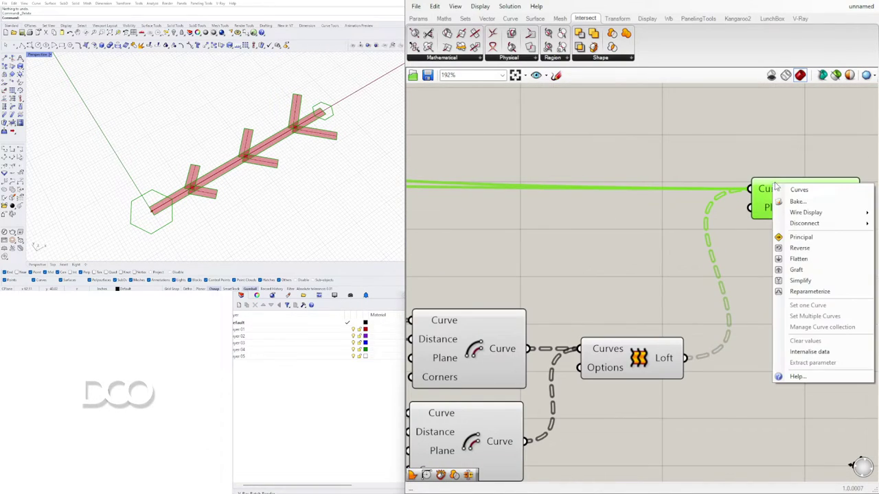
left_click(832, 265)
right_click_drag(776, 181, 655, 179)
left_click_drag(678, 194, 717, 197)
Turn off the preview of the flattened Curve parameter and both Offset Curve components.
scroll(709, 193, "down", 5)
scroll(717, 199, "down", 4)
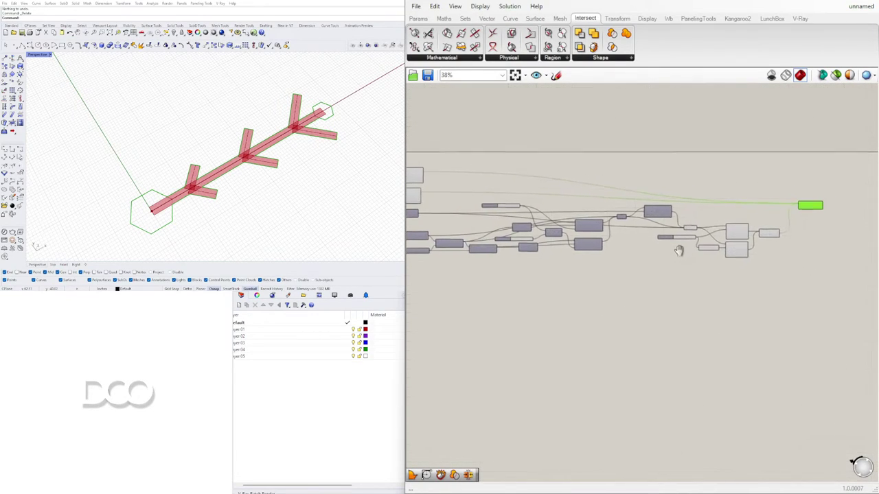
left_click_drag(715, 253, 652, 226)
middle_click(702, 214)
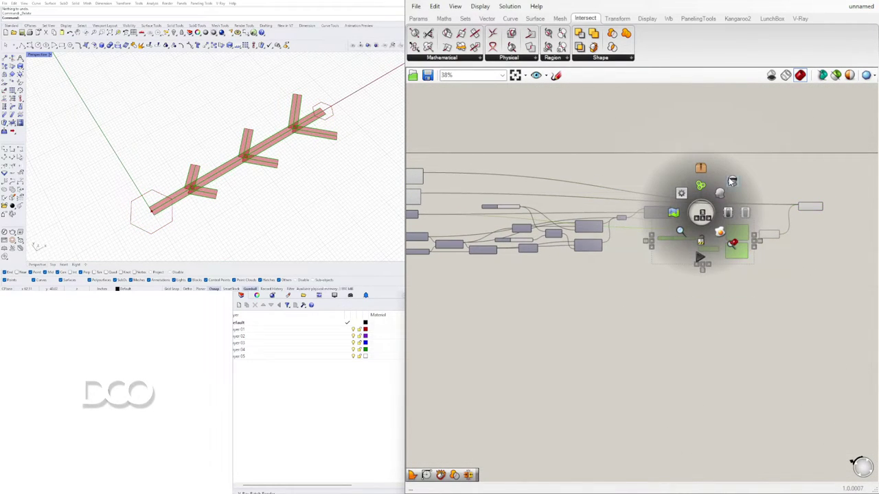
left_click(732, 180)
Turn off the preview of the Loft component.
right_click_drag(569, 241, 725, 247)
scroll(591, 179, "up", 4)
scroll(647, 229, "down", 2)
right_click_drag(867, 263, 640, 268)
right_click_drag(817, 271, 599, 260)
left_click(718, 285)
scroll(678, 254, "up", 4)
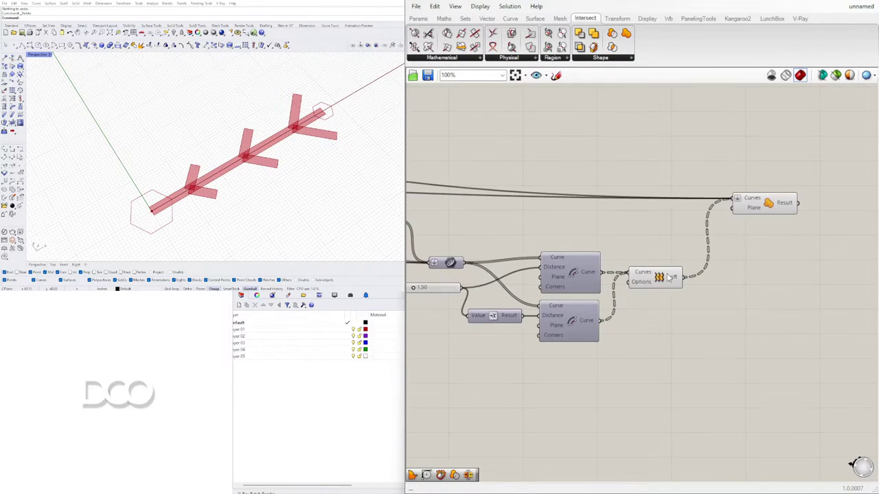
right_click(653, 274)
left_click(674, 294)
Turn off the preview of both polygon components and the main arm's Line component.
right_click_drag(580, 249, 755, 281)
right_click_drag(515, 225, 755, 236)
right_click_drag(532, 248, 740, 232)
left_click_drag(745, 263, 661, 183)
middle_click(684, 167)
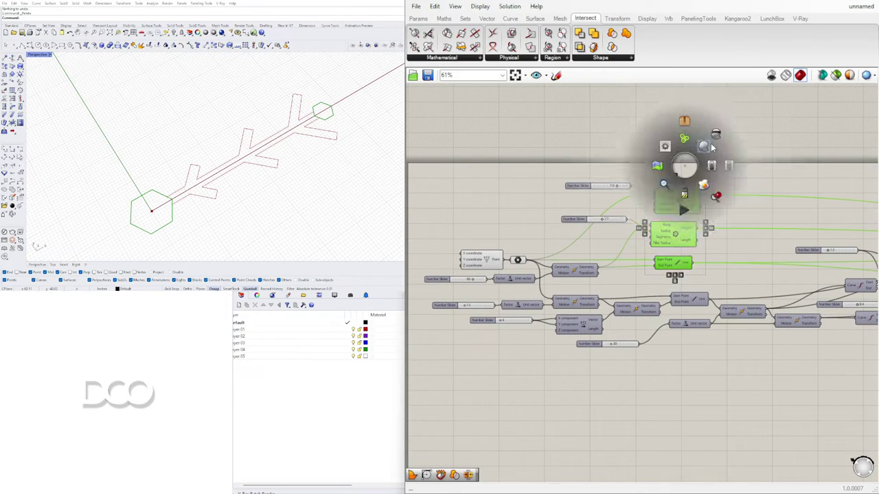
left_click(707, 146)
Set the slider for the radius of the polygon at the main arm's outer end to 6.7.
scroll(339, 153, "down", 5)
right_click_drag(338, 155, 324, 174)
right_click_drag(718, 246, 461, 246)
right_click_drag(706, 278, 580, 259)
scroll(755, 261, "up", 4)
scroll(595, 278, "down", 5)
right_click_drag(605, 291, 756, 291)
right_click_drag(487, 278, 812, 277)
right_click_drag(675, 271, 760, 270)
scroll(682, 226, "up", 4)
left_click(691, 230)
right_click_drag(706, 237, 511, 224)
scroll(606, 164, "up", 5)
left_click(641, 184)
left_click_drag(675, 210, 709, 210)
Set the slider that drives the spacing between the branches to 14.
scroll(621, 180, "down", 3)
right_click_drag(621, 181, 477, 177)
scroll(533, 232, "down", 2)
right_click_drag(533, 231, 665, 187)
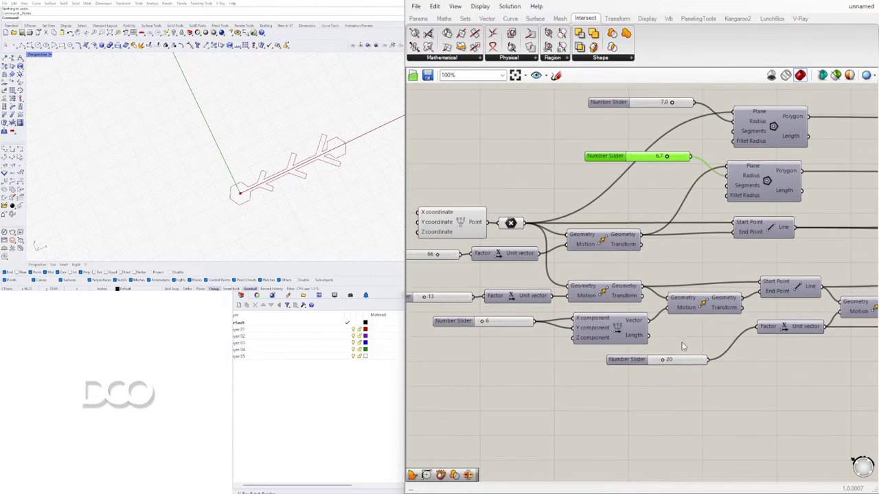
scroll(671, 353, "up", 5)
left_click_drag(658, 368, 648, 368)
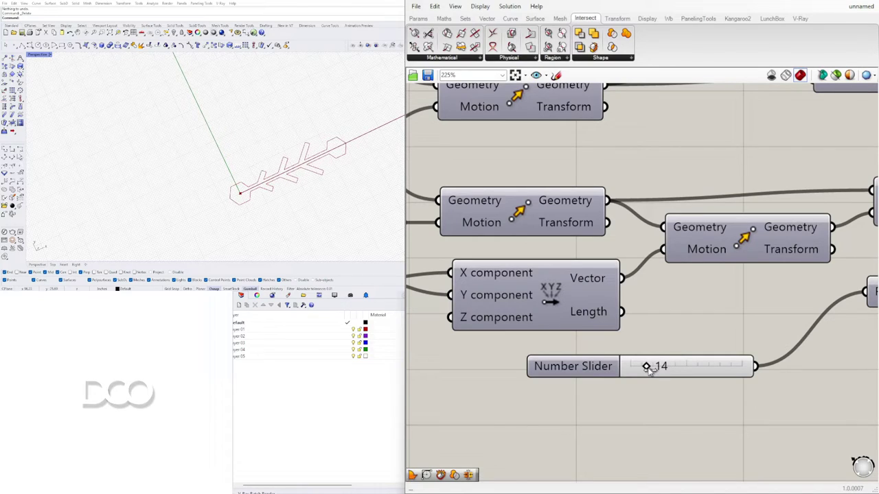
Switch the Perspective viewport to the Rendered display mode.
scroll(648, 368, "down", 10)
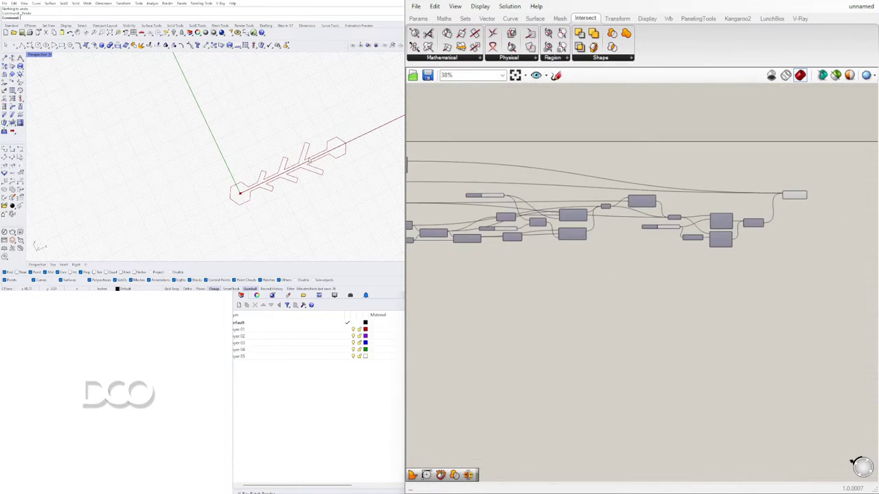
left_click(46, 55)
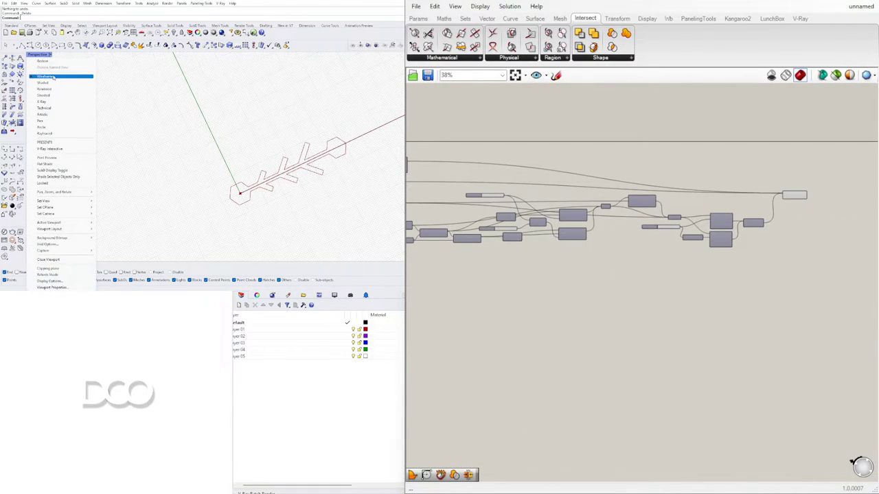
left_click(58, 90)
scroll(281, 193, "up", 2)
scroll(281, 194, "down", 3)
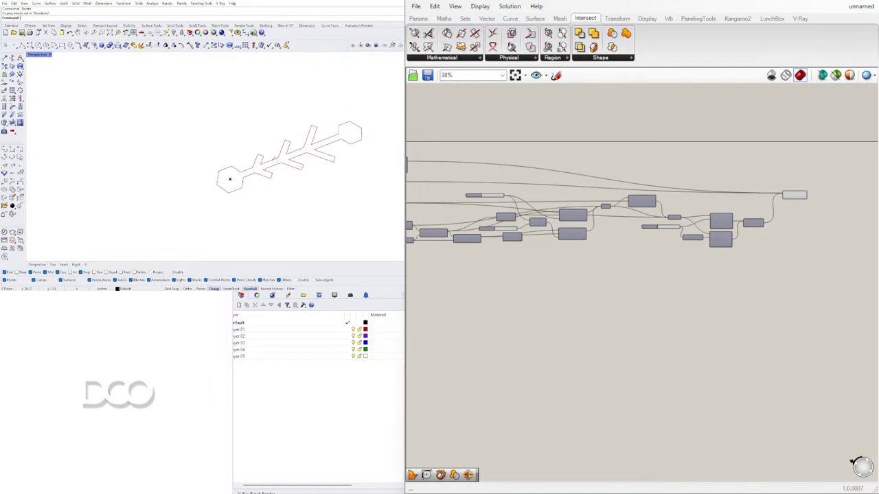
scroll(796, 197, "up", 4)
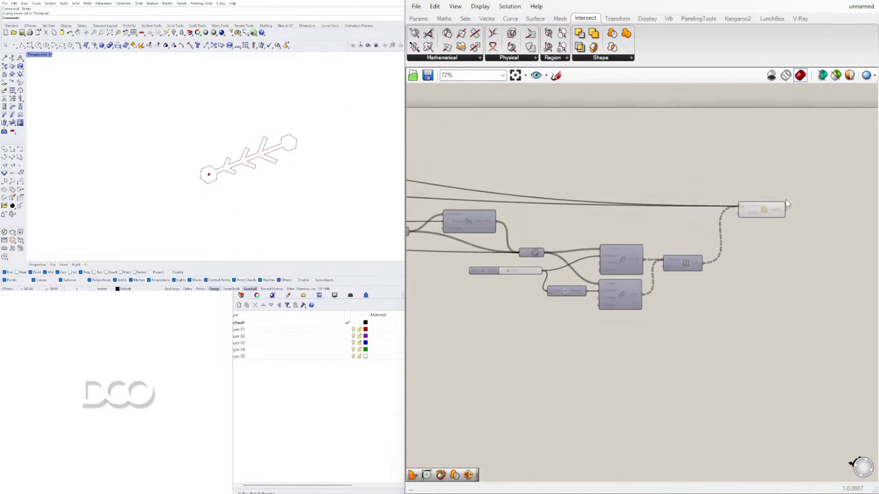
Add a curve Fillet component after the Region Union and connect the union's Result to its Curve input.
left_click(724, 206)
double_click(784, 228)
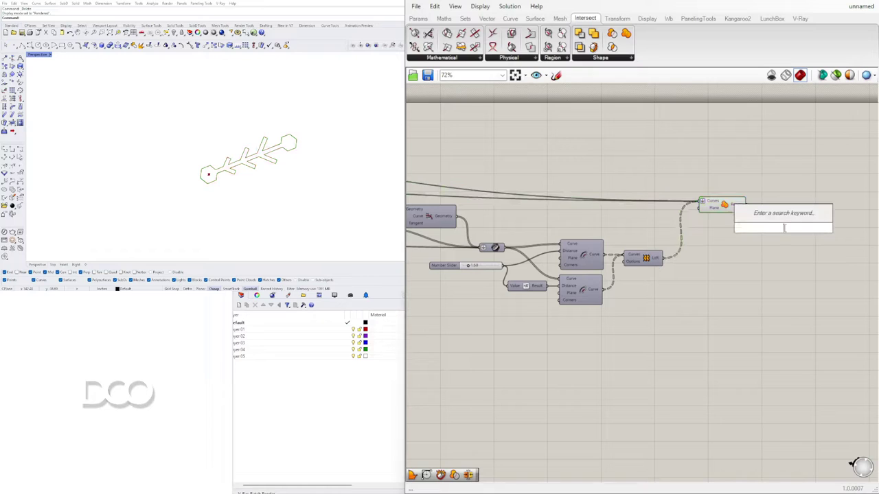
type("FIL")
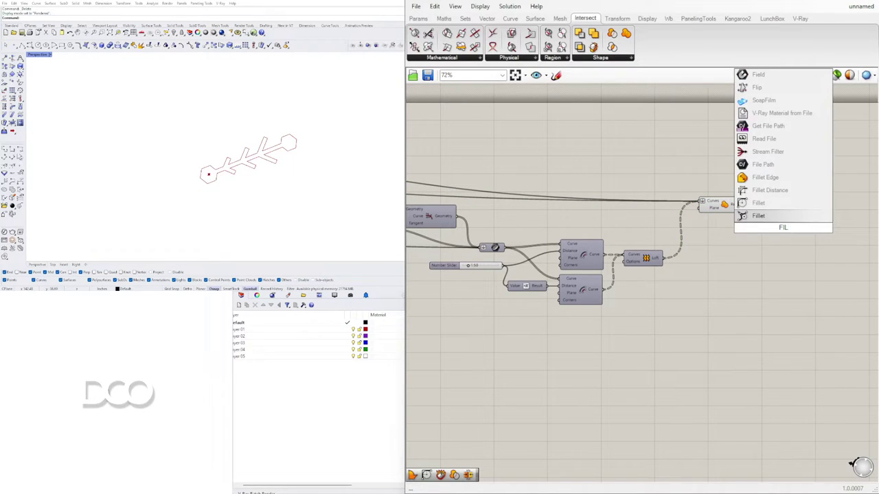
left_click(758, 216)
left_click_drag(788, 229, 805, 187)
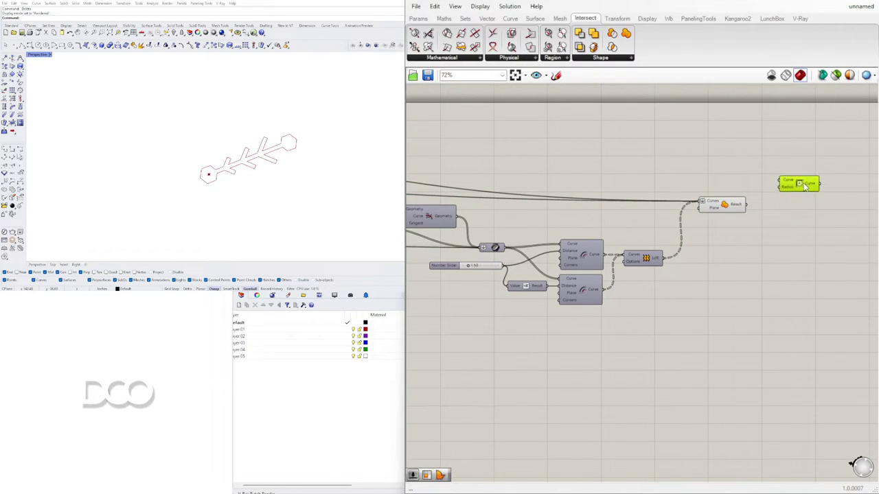
left_click_drag(752, 207, 778, 182)
scroll(793, 191, "up", 4)
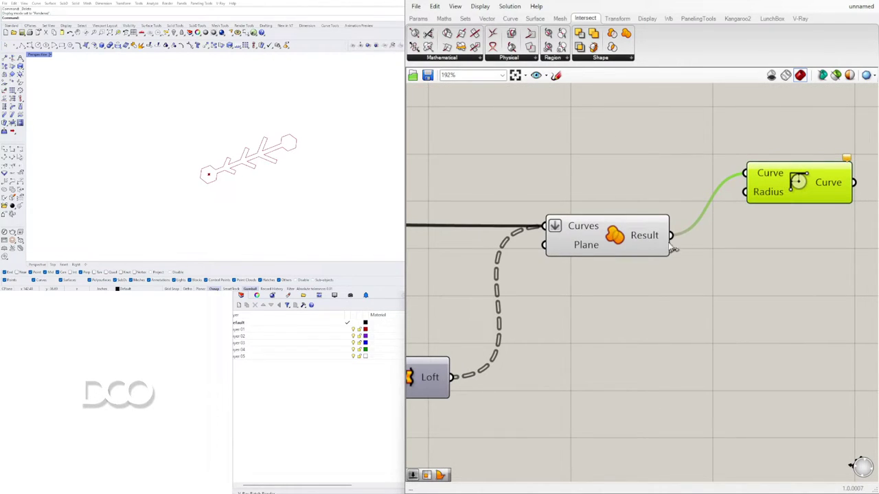
Create a number slider with value 1.50 and connect it to the Fillet component's Radius input.
double_click(623, 177)
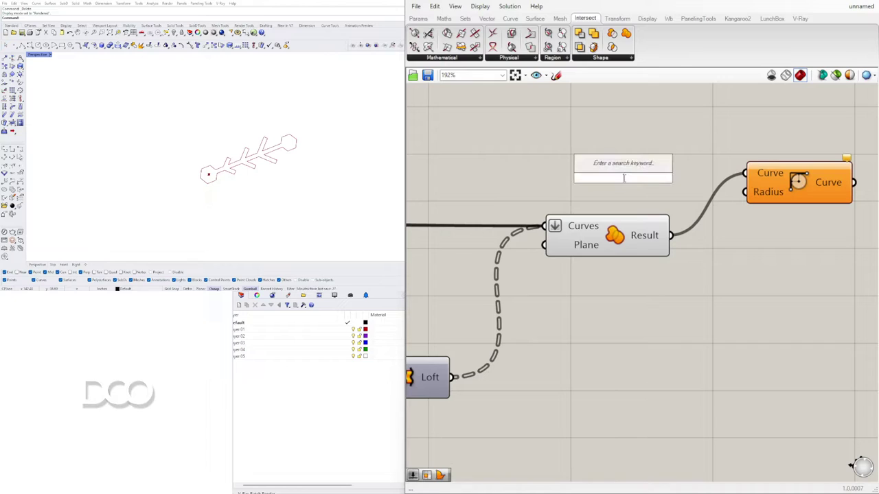
type("15")
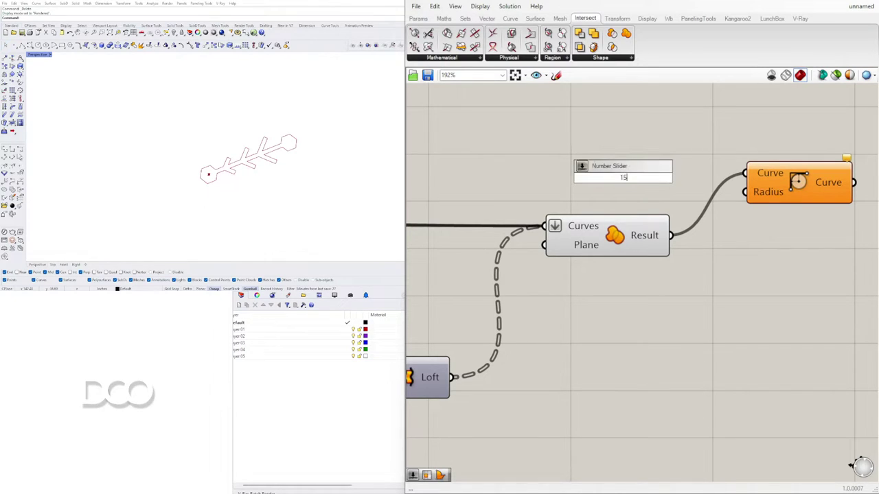
key("BackSpace")
key("BackSpace")
type("1")
key("Return")
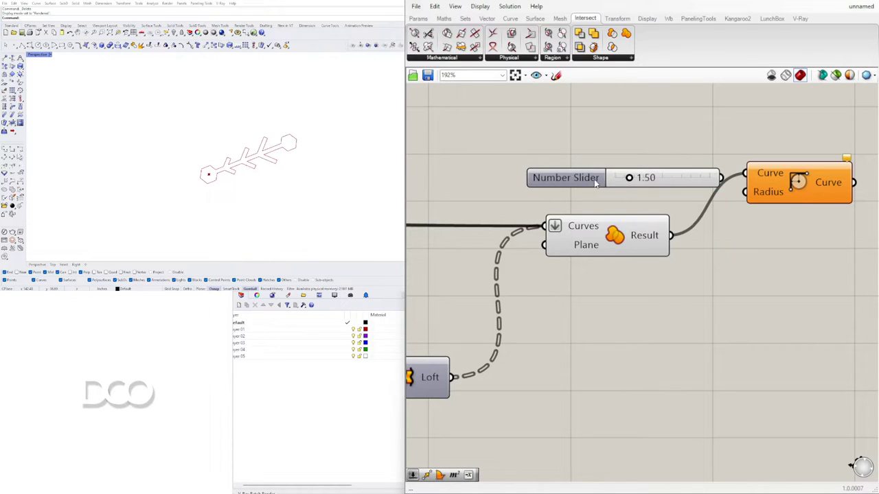
left_click_drag(564, 177, 512, 171)
left_click_drag(670, 172, 746, 191)
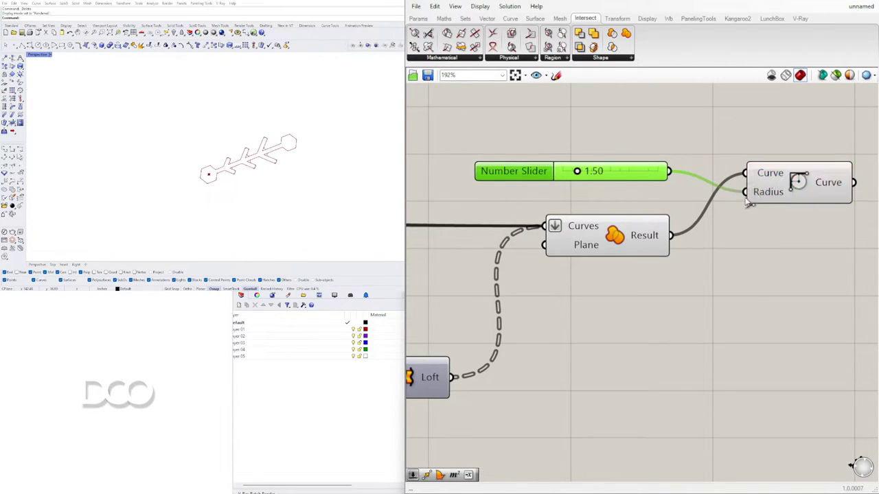
Turn off the Region Union's preview and set the fillet radius slider to 1.17.
right_click(609, 235)
left_click(635, 253)
scroll(571, 176, "up", 5)
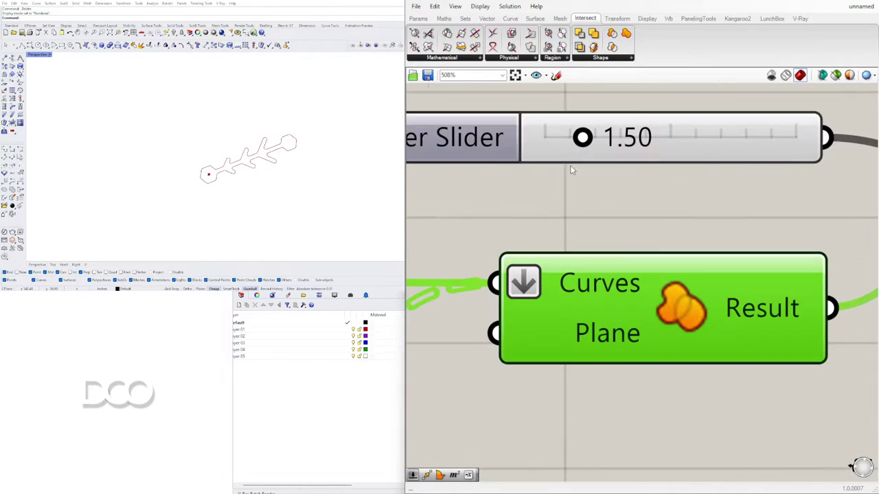
mouse_move(582, 139)
left_mouse_down()
mouse_move(555, 139)
mouse_move(664, 145)
mouse_move(540, 139)
mouse_move(592, 138)
mouse_move(574, 140)
left_mouse_up()
scroll(609, 213, "down", 5)
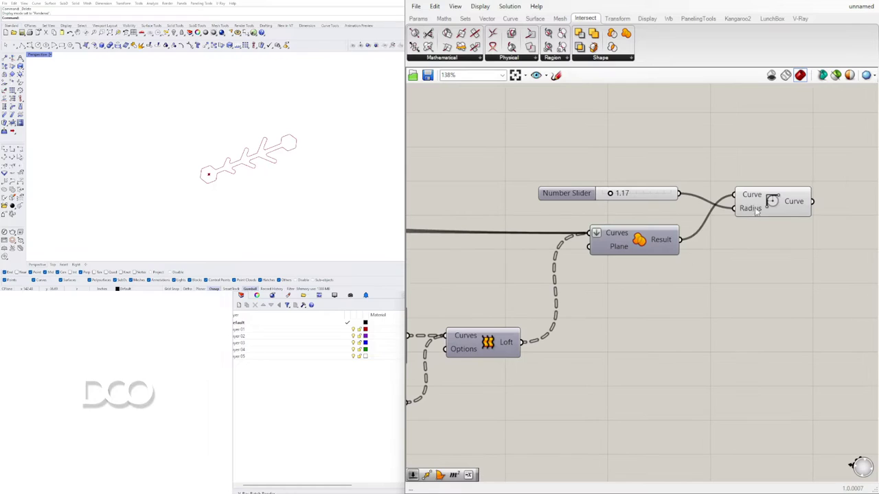
Move the fillet radius slider and Fillet component closer to the Region Union to tidy the definition.
left_click(566, 193)
left_click(573, 144)
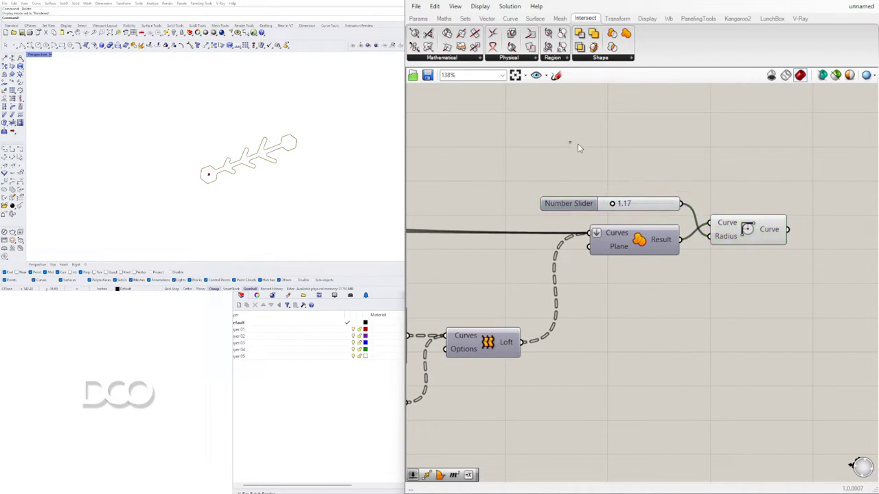
scroll(653, 210, "down", 8)
scroll(678, 215, "down", 2)
left_click_drag(765, 266, 541, 188)
left_click_drag(596, 200, 603, 228)
left_click(414, 300)
Set the slider driving the branch vector's X and Y components to 13.
scroll(600, 238, "up", 3)
scroll(602, 240, "up", 8)
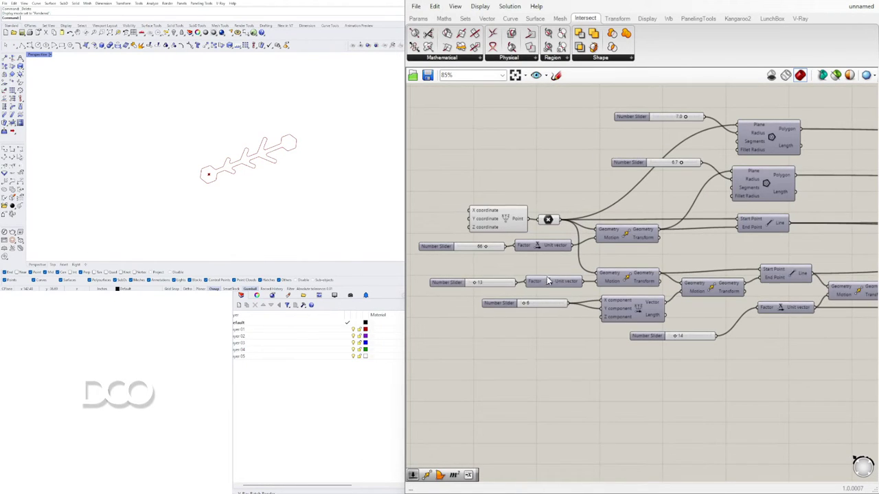
scroll(530, 308, "up", 5)
left_click_drag(521, 301, 525, 303)
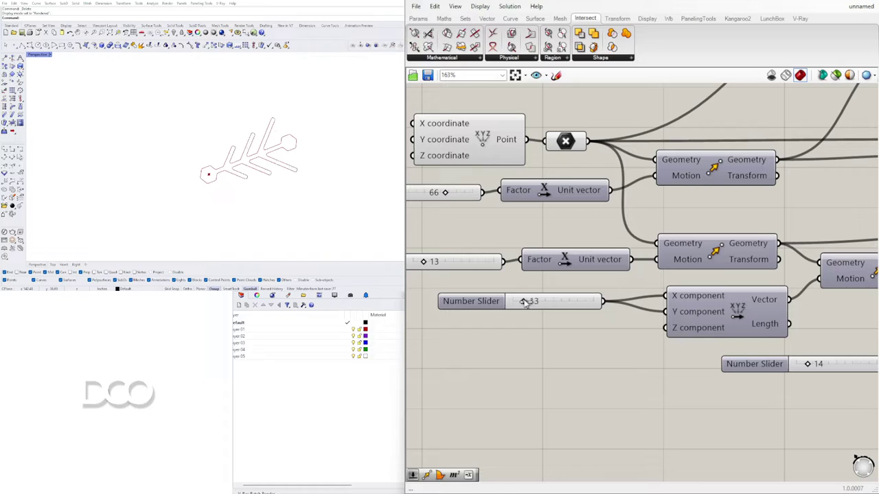
Duplicate the branch vector's slider and connect the copy to the Y component input.
right_click_drag(522, 273, 625, 273)
right_click_drag(739, 286, 614, 236)
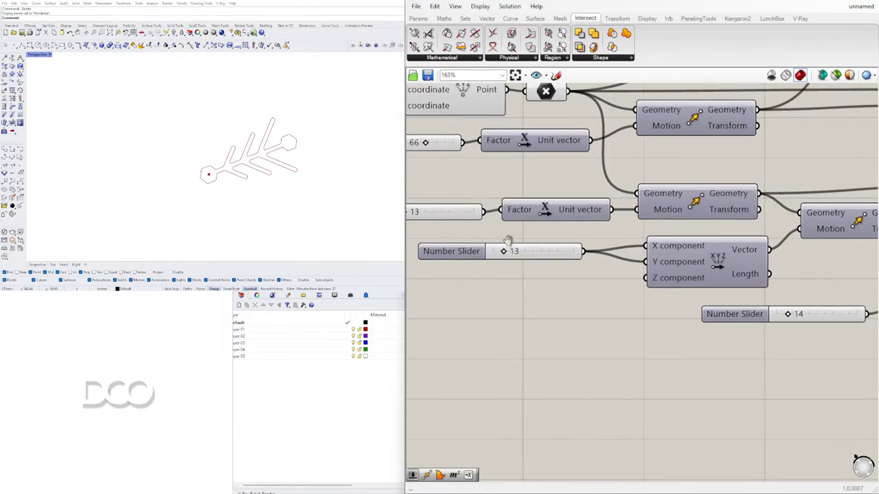
right_click_drag(501, 241, 556, 241)
left_click(514, 255)
left_click_drag(515, 257, 517, 278, "alt")
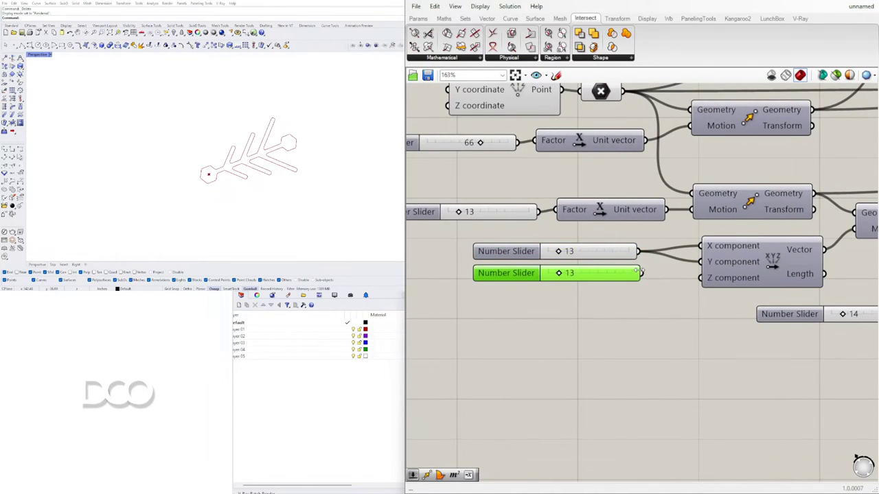
left_click_drag(639, 273, 701, 262)
Set both sliders for the branch vector's X and Y components to 7.
scroll(580, 265, "up", 4)
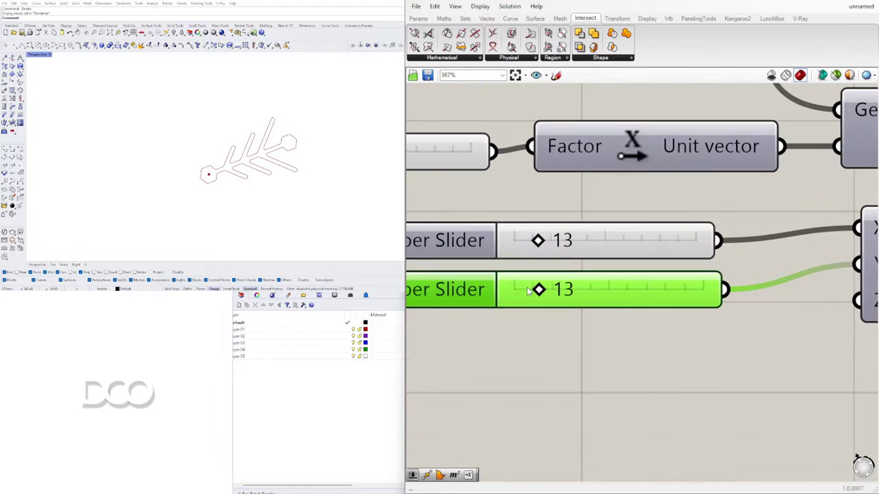
mouse_move(539, 291)
left_mouse_down()
mouse_move(575, 291)
mouse_move(526, 292)
left_mouse_up()
mouse_move(537, 241)
left_mouse_down()
mouse_move(491, 258)
mouse_move(536, 248)
mouse_move(527, 249)
left_mouse_up()
left_click_drag(529, 292, 514, 267)
Set the slider that drives the main arm's length to 59.
scroll(529, 283, "down", 5)
scroll(514, 263, "up", 4)
right_click_drag(545, 189, 573, 238)
mouse_move(575, 205)
left_mouse_down()
mouse_move(551, 204)
mouse_move(565, 204)
left_mouse_up()
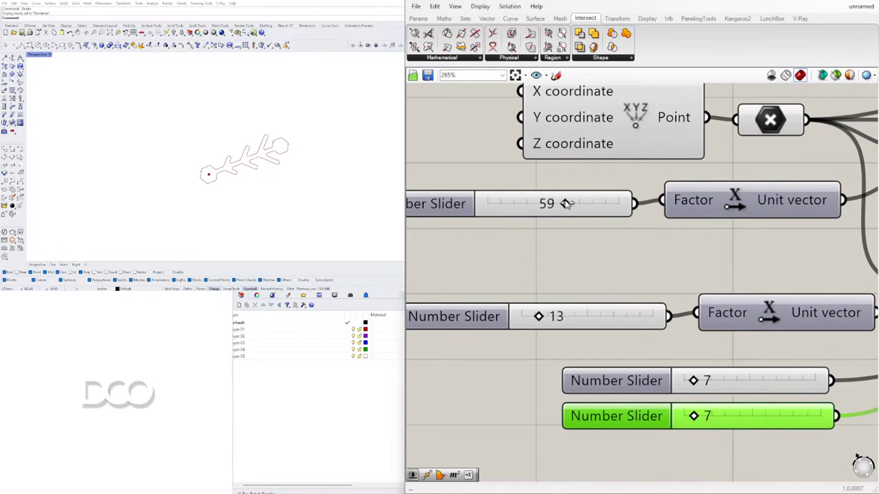
Add a Rotate component and connect the filleted curve to its Geometry input.
scroll(566, 204, "down", 6)
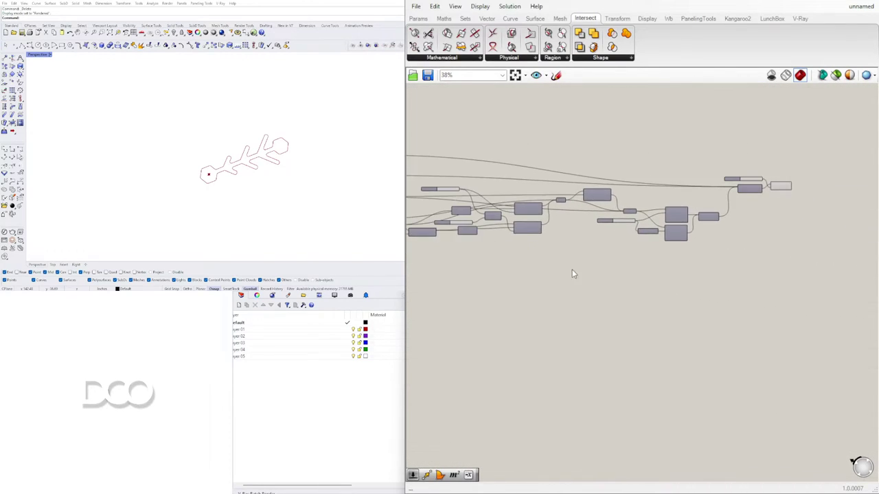
scroll(695, 187, "up", 2)
left_click(717, 194)
double_click(746, 178)
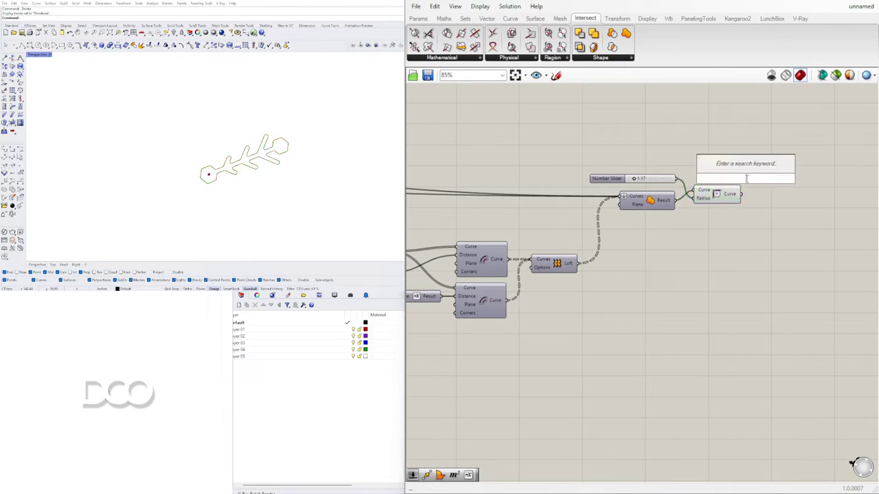
type("ro")
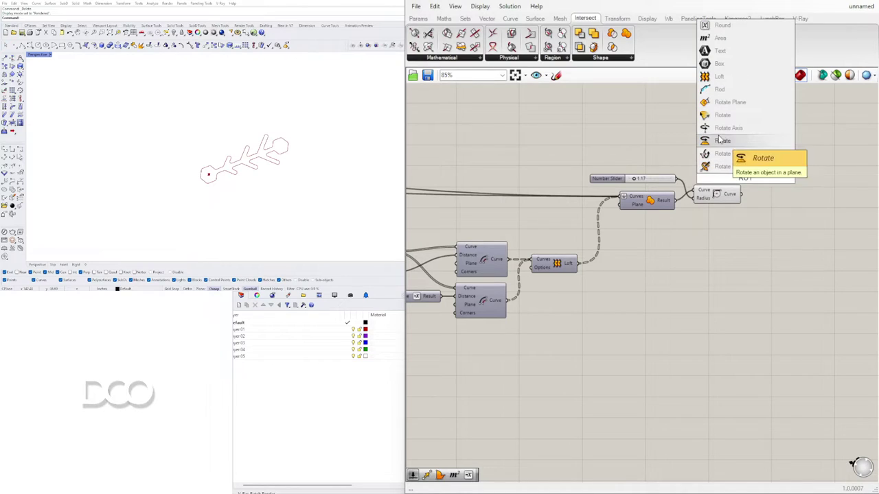
left_click(733, 156)
left_click(714, 196)
left_click_drag(744, 195, 815, 140)
Connect the snowflake's starting point to the Rotate component's Plane input as the rotation centre.
scroll(750, 134, "down", 5)
right_click_drag(591, 161, 858, 178)
scroll(585, 189, "up", 7)
right_click_drag(482, 196, 610, 203)
left_click_drag(540, 206, 830, 223)
scroll(545, 178, "down", 8)
scroll(842, 155, "up", 7)
scroll(837, 188, "up", 3)
right_click_drag(835, 235, 607, 214)
left_click_drag(678, 174, 698, 173)
right_click_drag(624, 205, 768, 207)
scroll(768, 196, "down", 2)
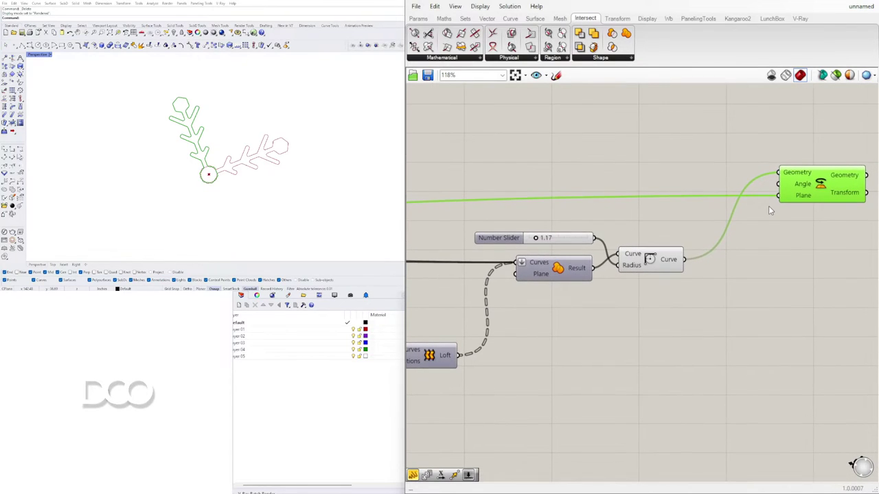
Add a Series component and place it ahead of the Rotate component, above the Fillet.
double_click(644, 164)
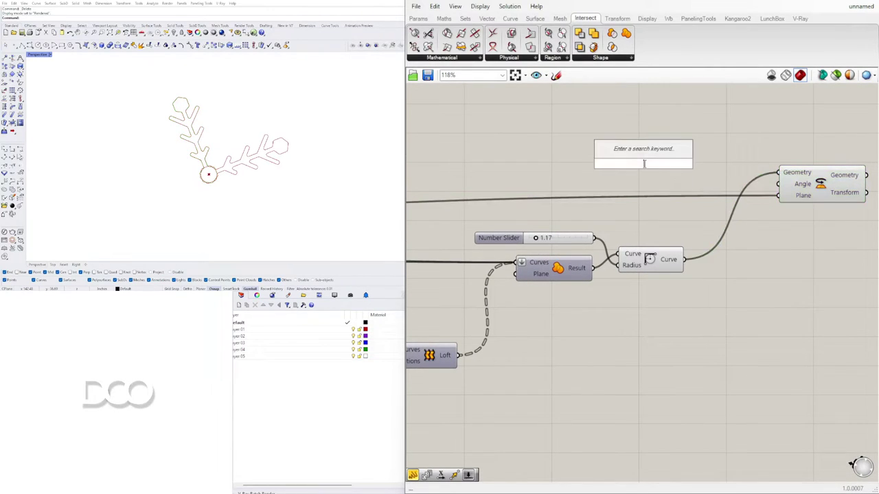
type("seri")
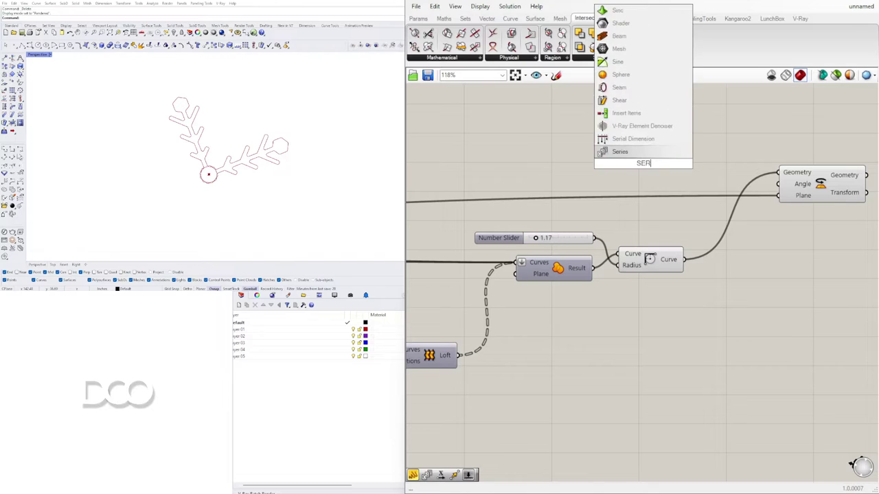
left_click(619, 150)
left_click_drag(638, 160, 658, 133)
right_click_drag(647, 146, 671, 255)
left_click_drag(688, 246, 674, 236)
right_click_drag(640, 245, 725, 209)
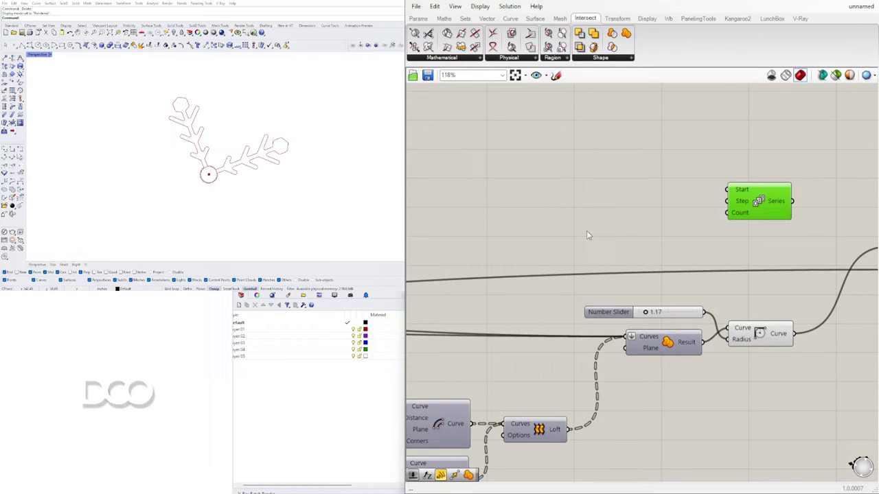
right_click_drag(662, 217, 551, 196)
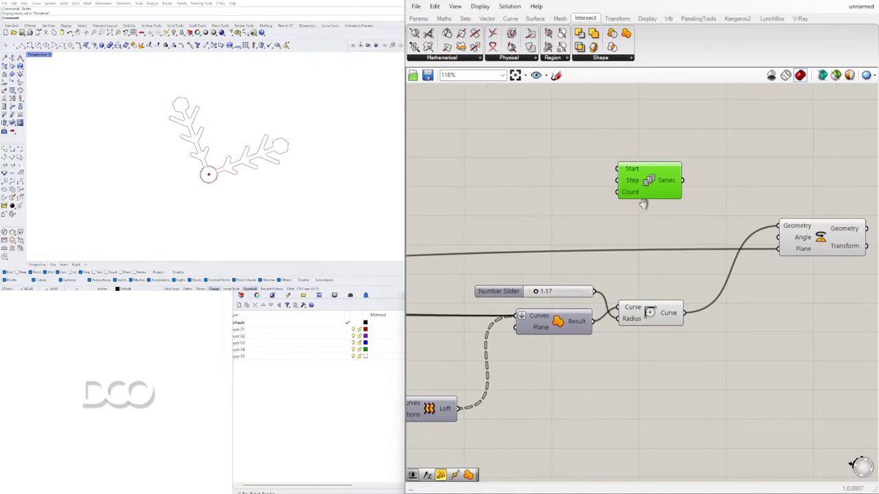
left_click(802, 239)
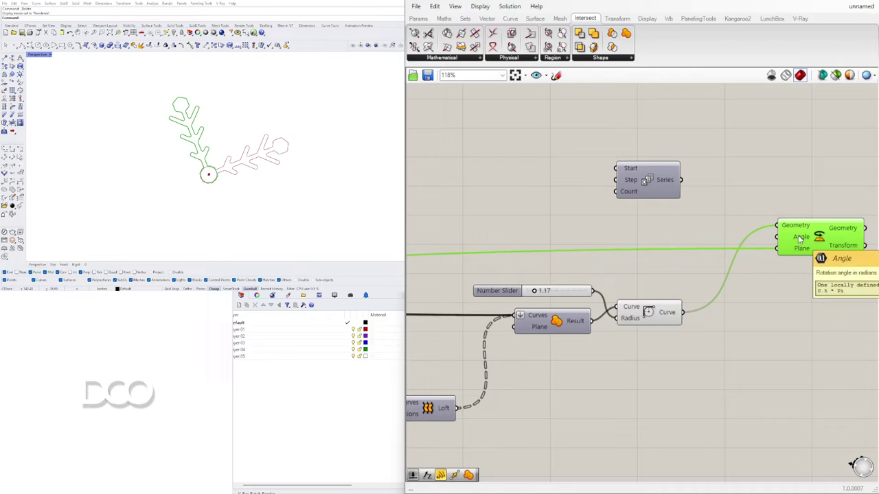
left_click_drag(632, 184, 659, 188)
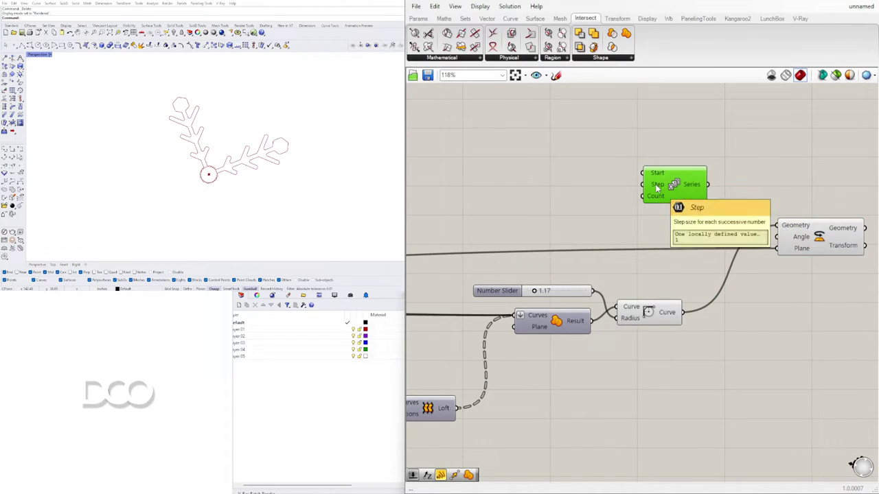
Add a panel containing 360 and a Division component ahead of the Series component.
double_click(557, 189)
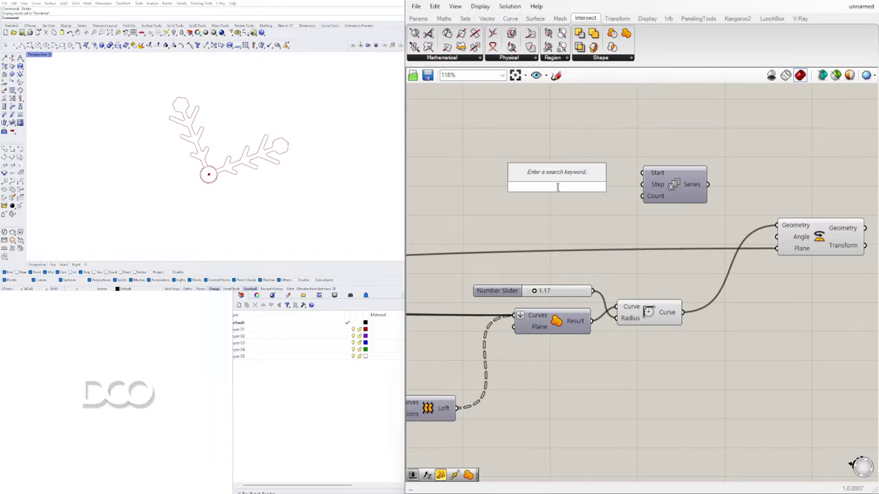
type("panel")
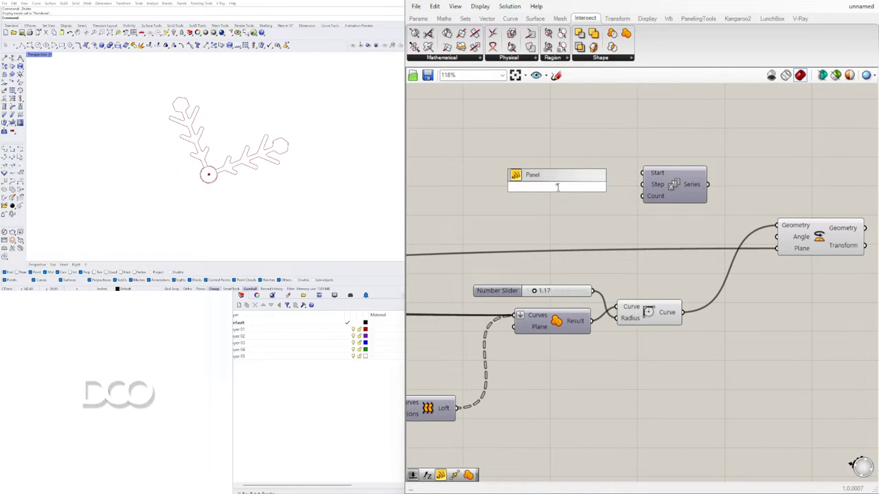
key("Return")
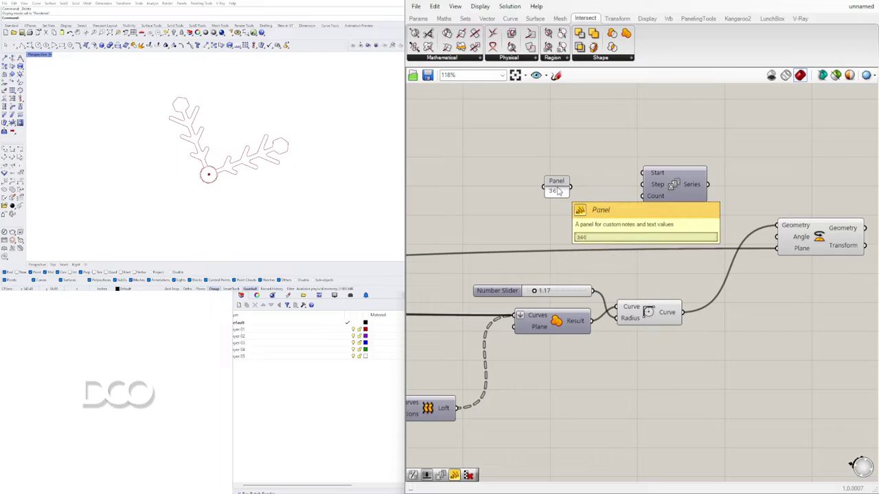
left_click_drag(558, 193, 538, 176)
double_click(538, 203)
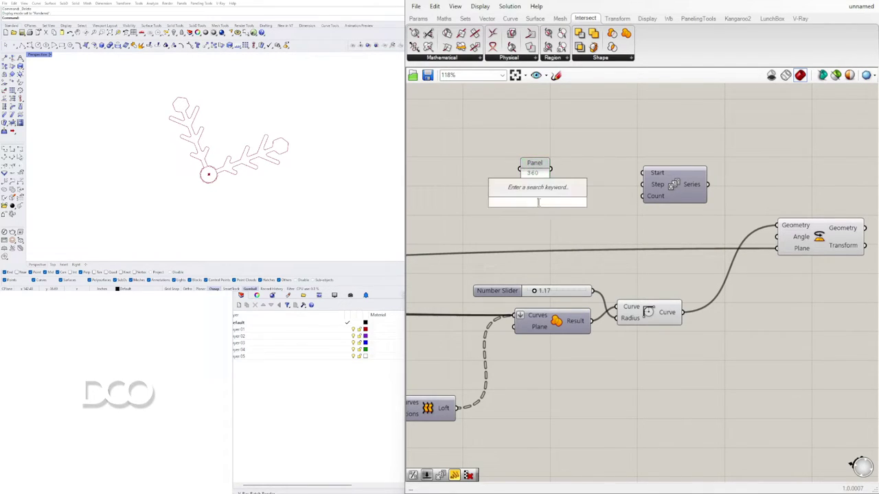
type("/")
key("Return")
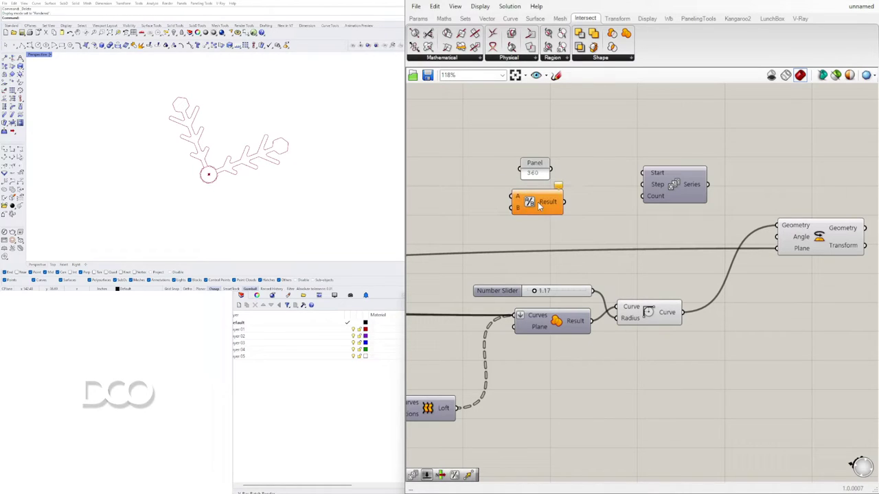
left_click_drag(537, 201, 589, 193)
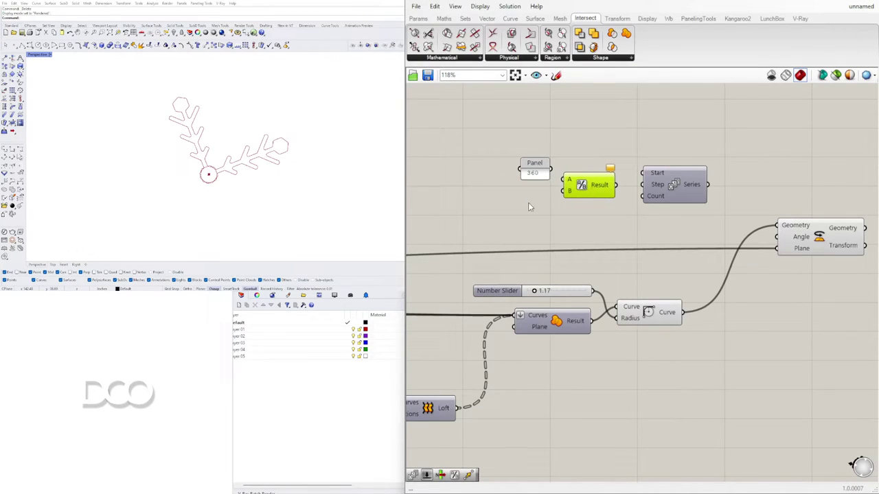
Divide the 360 panel by a new number slider set to 6 and connect the result to the Series Step input.
double_click(528, 202)
type("6")
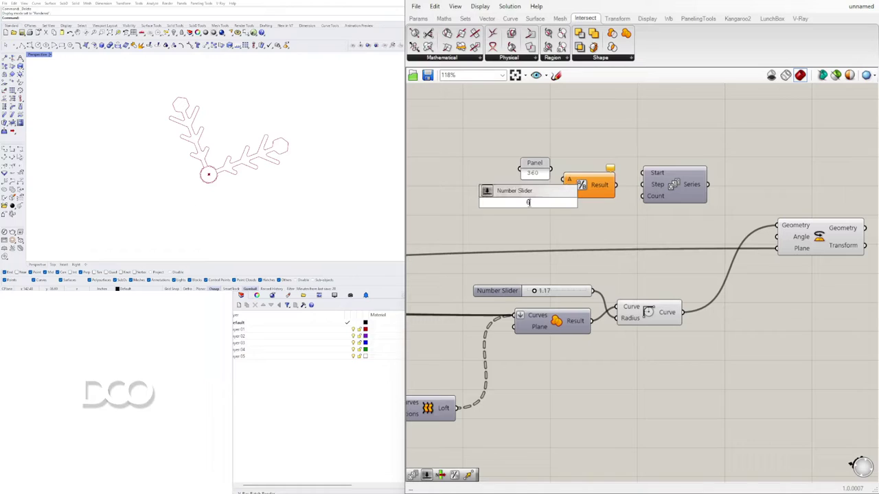
key("Return")
left_click_drag(506, 202, 454, 203)
left_click_drag(531, 167, 639, 190)
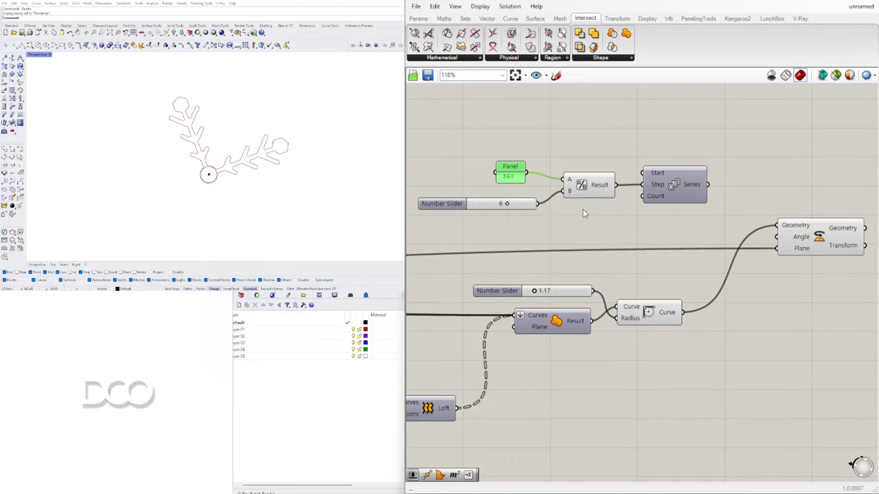
Connect the 6 number slider to the Series component's Count input as well.
left_click_drag(538, 204, 665, 194)
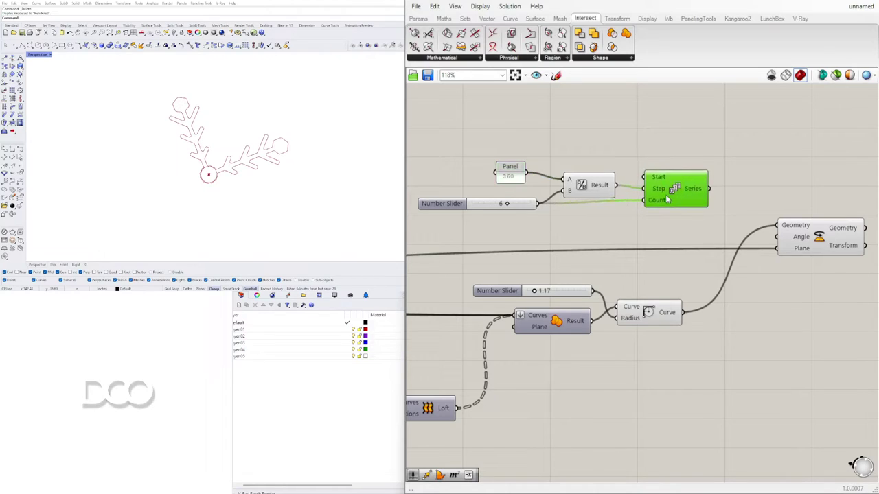
right_click_drag(799, 239, 765, 215)
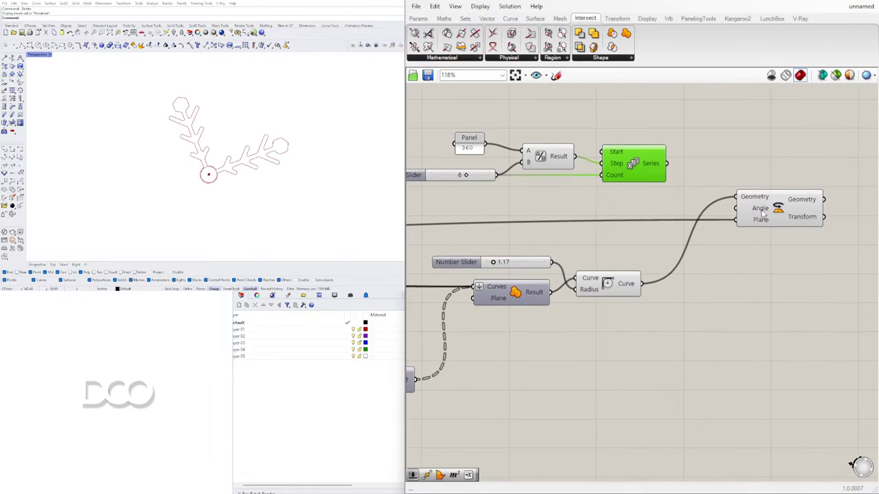
left_click(667, 172)
left_click(751, 212)
right_click(754, 210)
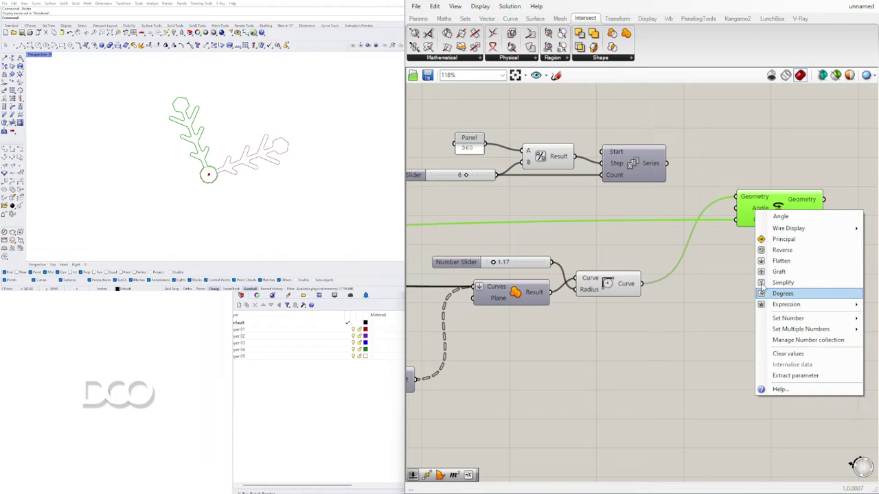
double_click(703, 168)
type("DEG")
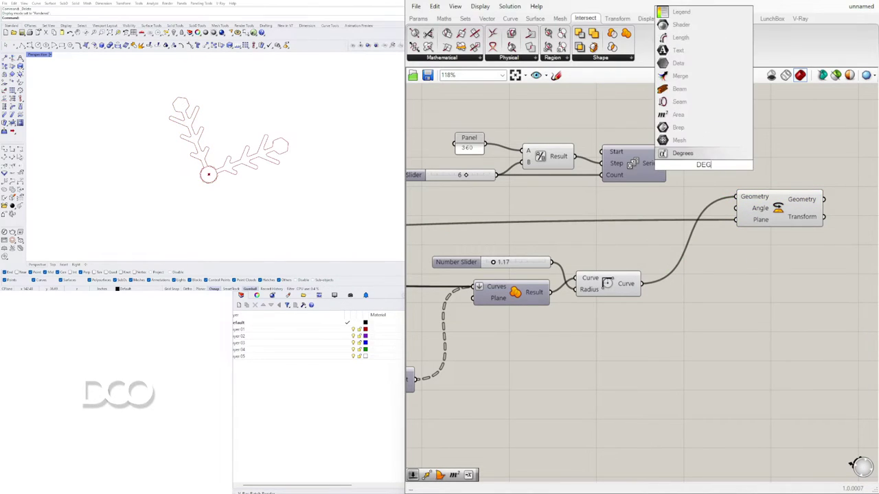
left_click(701, 154)
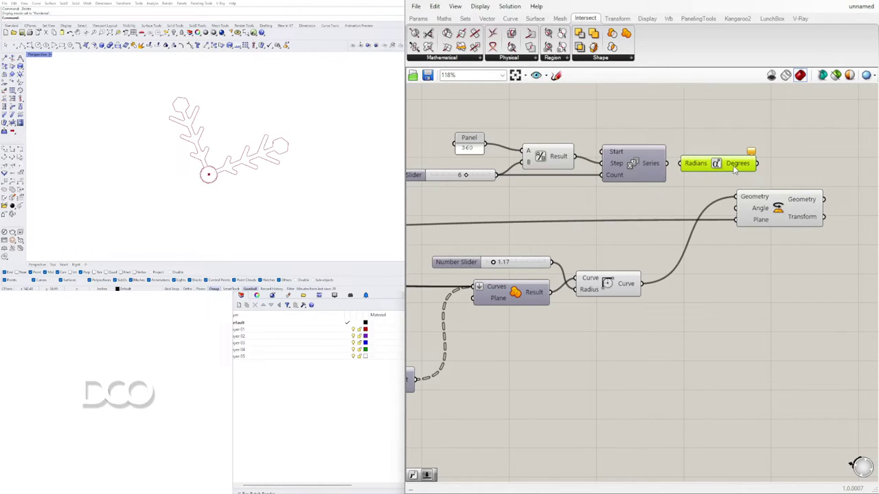
key("Delete")
Add a Radians component beside the Series component and feed it the Series output.
double_click(712, 168)
type("RAD")
left_click(705, 154)
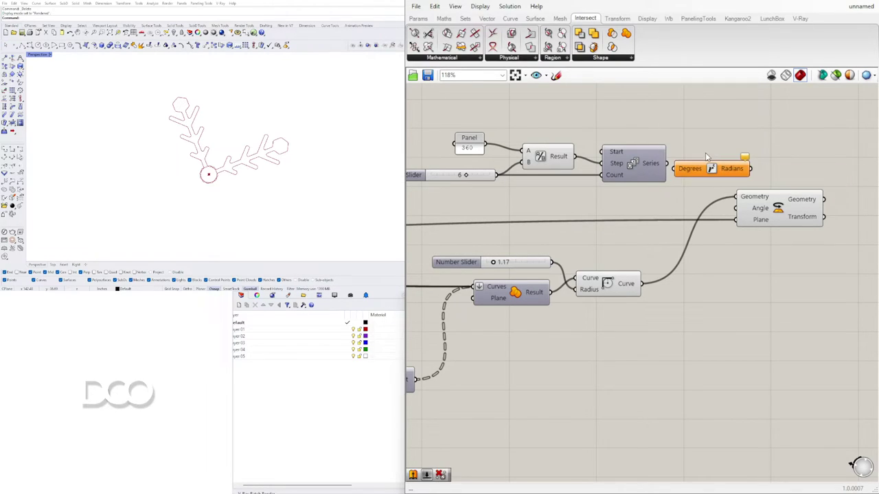
left_click_drag(667, 164, 674, 169)
left_click_drag(689, 170, 694, 164)
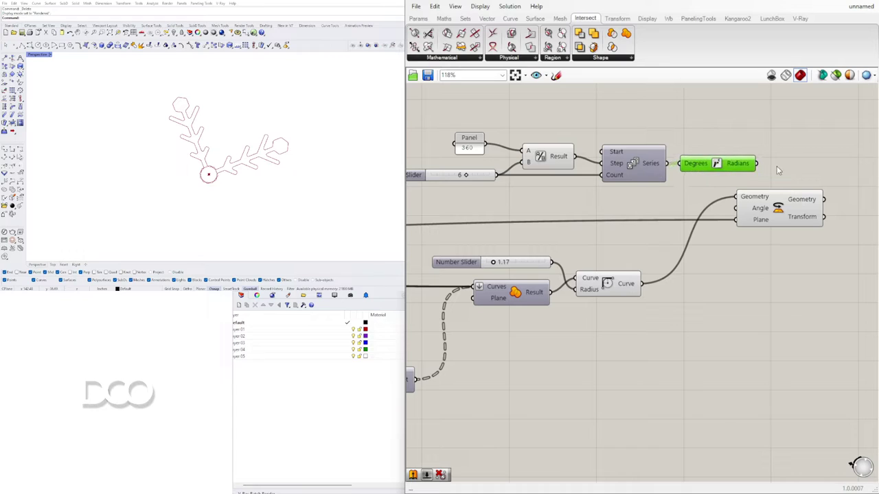
Connect the Series output directly to the Rotate component's Angle input and set that input to degrees.
left_click_drag(757, 164, 742, 206)
left_click_drag(716, 164, 725, 158)
left_click_drag(675, 171, 744, 209)
right_click(750, 211)
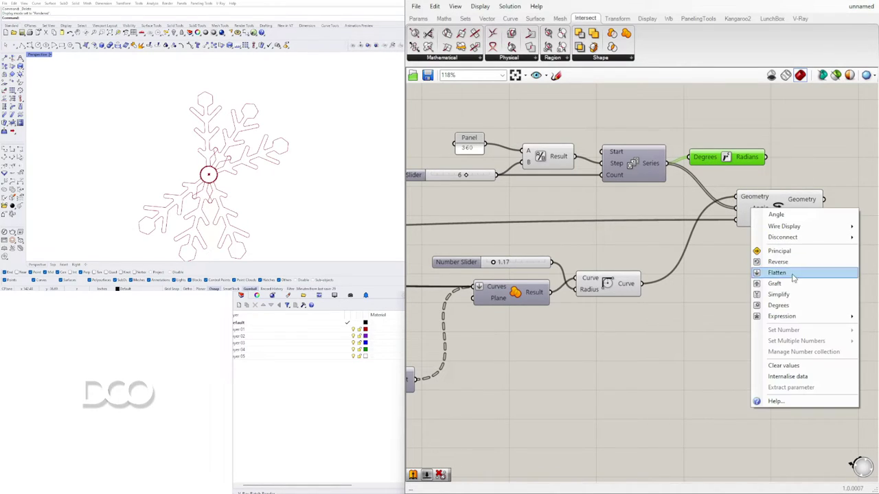
left_click(797, 303)
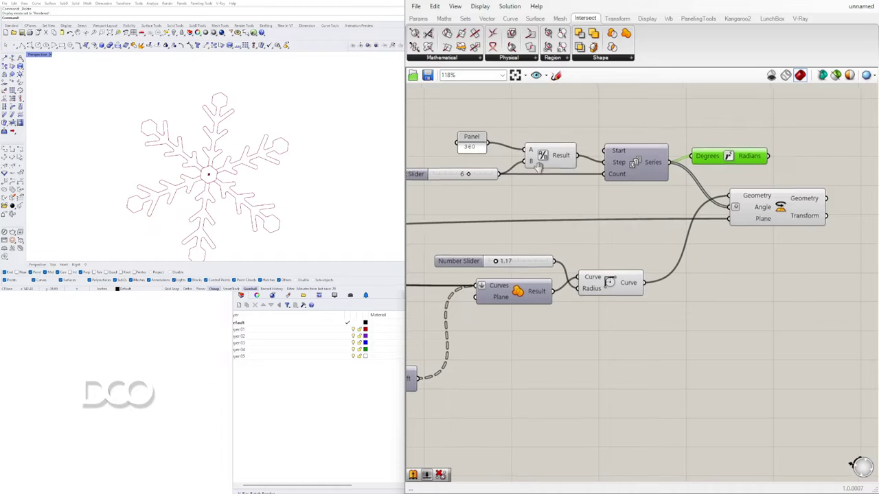
Examine the chain from the 360 panel and count slider through Series, Fillet and Rotate.
scroll(467, 174, "up", 4)
left_click_drag(608, 193, 630, 190)
scroll(657, 154, "down", 4)
scroll(648, 172, "up", 3)
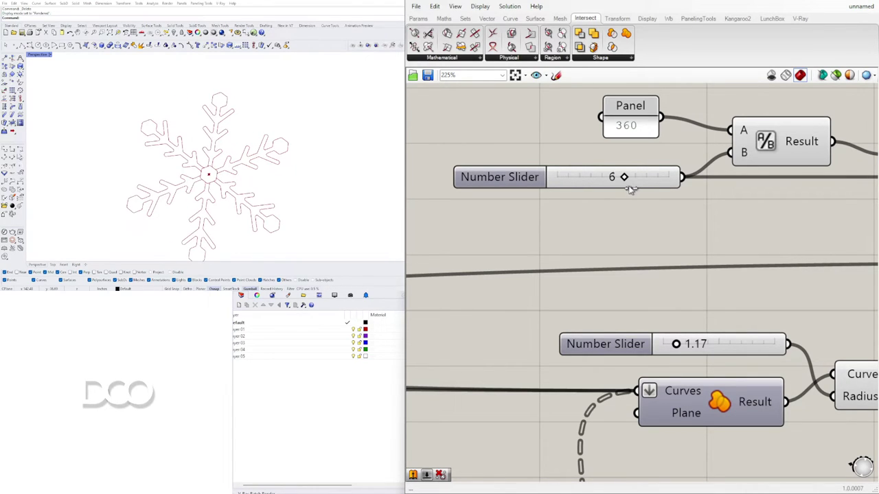
scroll(746, 217, "down", 4)
right_click_drag(826, 210, 646, 201)
left_click_drag(740, 190, 501, 144)
left_click(664, 146)
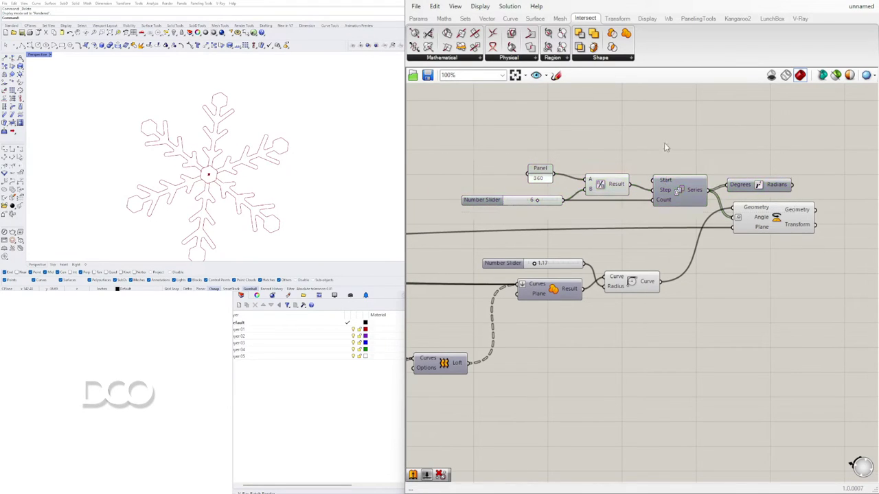
scroll(681, 255, "down", 4)
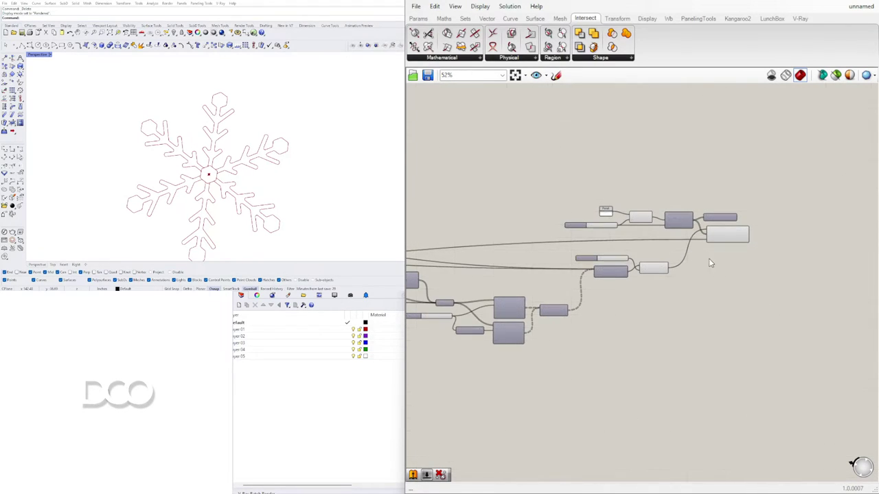
right_click_drag(507, 307, 635, 258)
scroll(778, 234, "up", 4)
right_click_drag(784, 233, 606, 259)
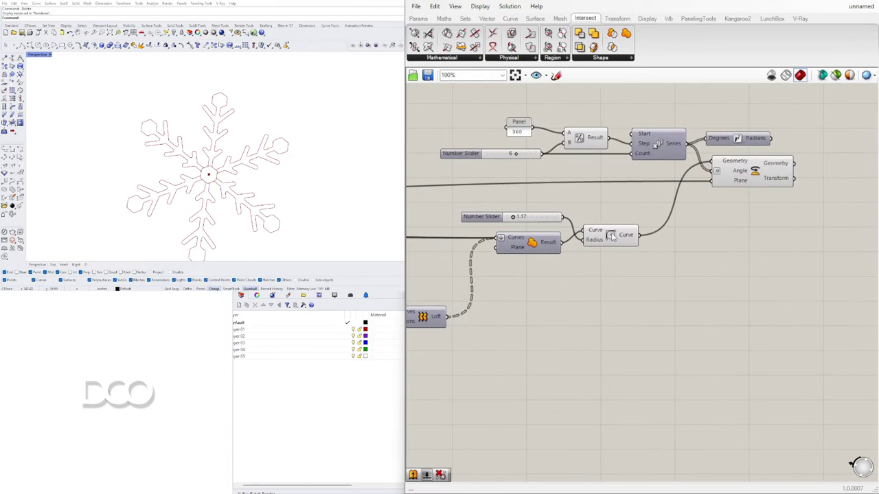
left_click(612, 234)
Add a Region Union after Rotate, connect the rotated Geometry to its Curves input and flatten that input.
right_click_drag(718, 241, 599, 250)
left_click(653, 180)
scroll(684, 169, "up", 2)
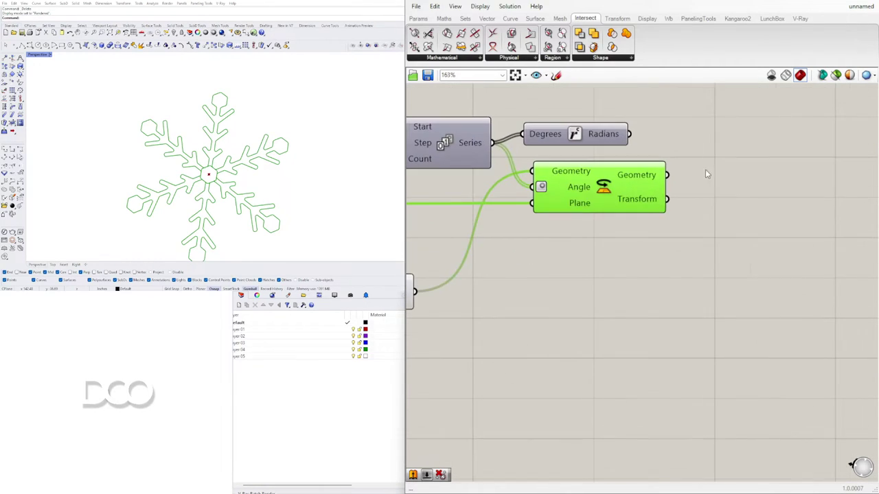
double_click(743, 180)
type("region")
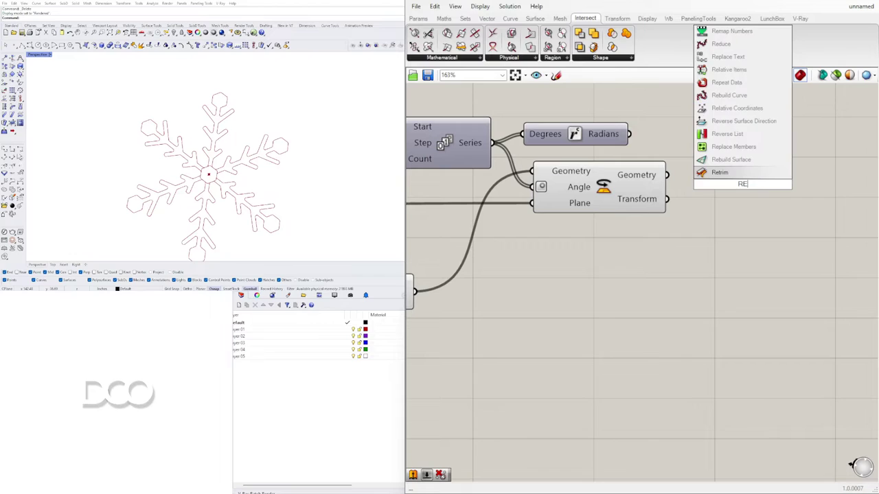
left_click(726, 143)
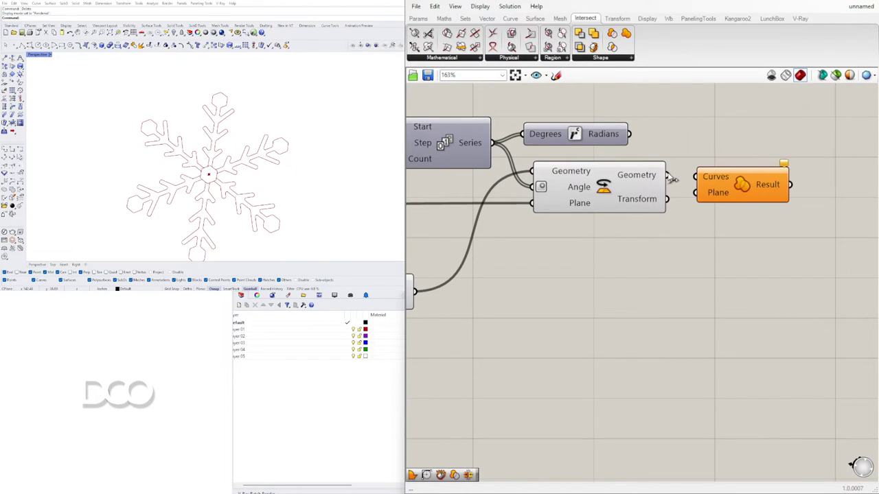
left_click_drag(671, 177, 698, 176)
right_click(708, 176)
left_click(750, 250)
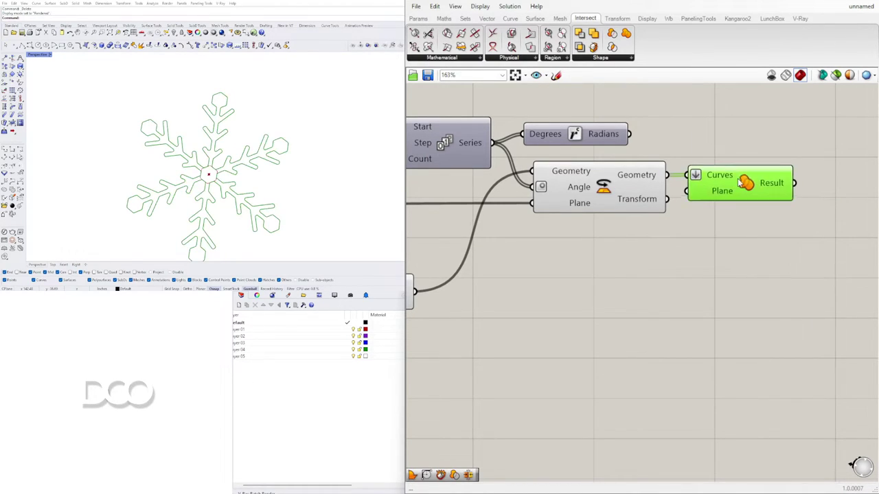
Turn off the preview of the Fillet and Rotate components that feed the new Region Union.
scroll(651, 280, "down", 5)
left_click_drag(722, 292, 502, 162)
middle_click(559, 137)
left_click(621, 107)
scroll(731, 182, "up", 2)
left_click(803, 213)
right_click_drag(789, 249, 639, 206)
left_click(674, 232)
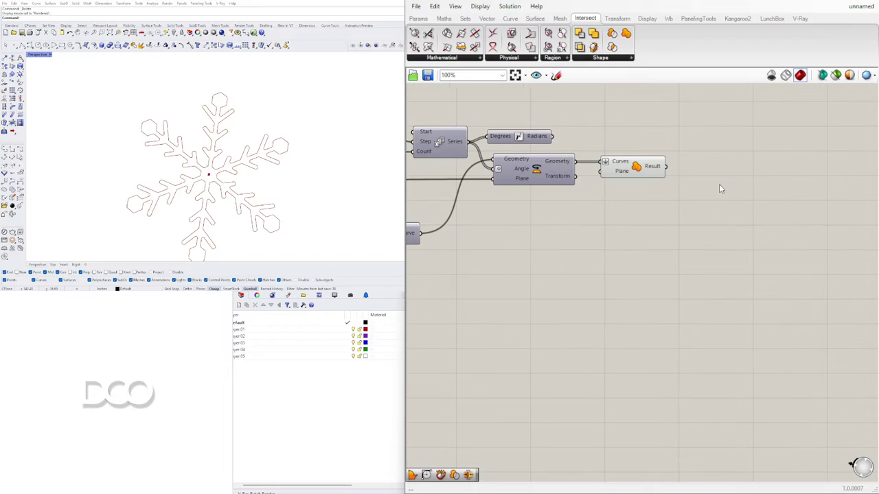
Add a Boundary Surfaces component after the Region Union and connect the Result to its Edges input.
double_click(719, 184)
type("BOU")
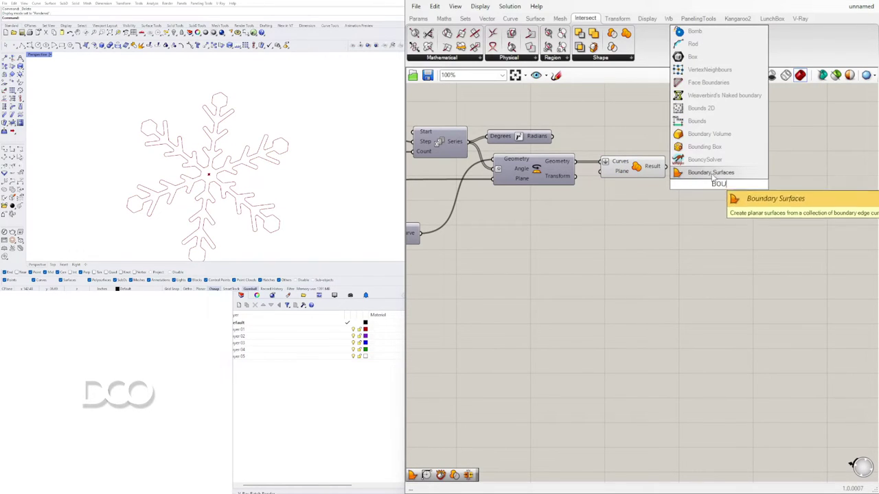
left_click(707, 171)
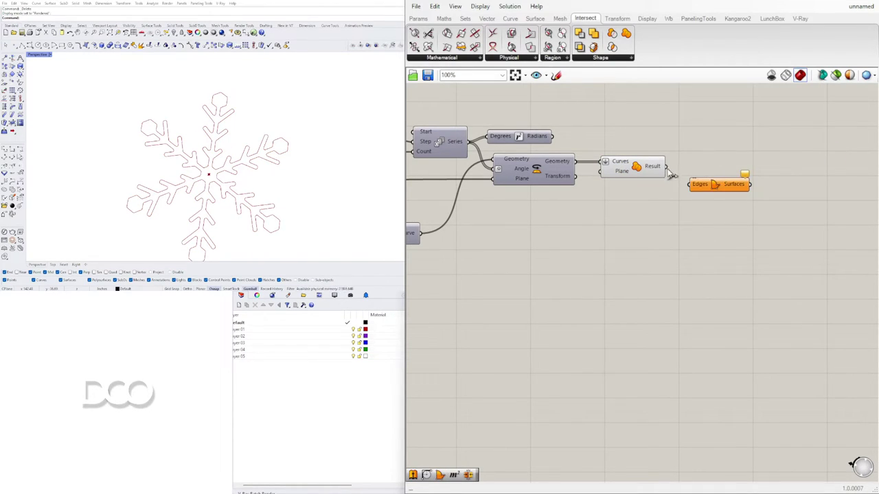
left_click_drag(688, 187, 690, 185)
left_click_drag(715, 184, 704, 167)
left_click(728, 212)
Try out the X and Y component sliders of the side branch's direction vector.
scroll(673, 230, "down", 5)
scroll(467, 302, "up", 4)
right_click_drag(456, 300, 707, 302)
scroll(475, 268, "down", 1)
right_click_drag(475, 268, 692, 269)
right_click_drag(592, 285, 695, 301)
scroll(698, 302, "down", 3)
scroll(698, 302, "up", 6)
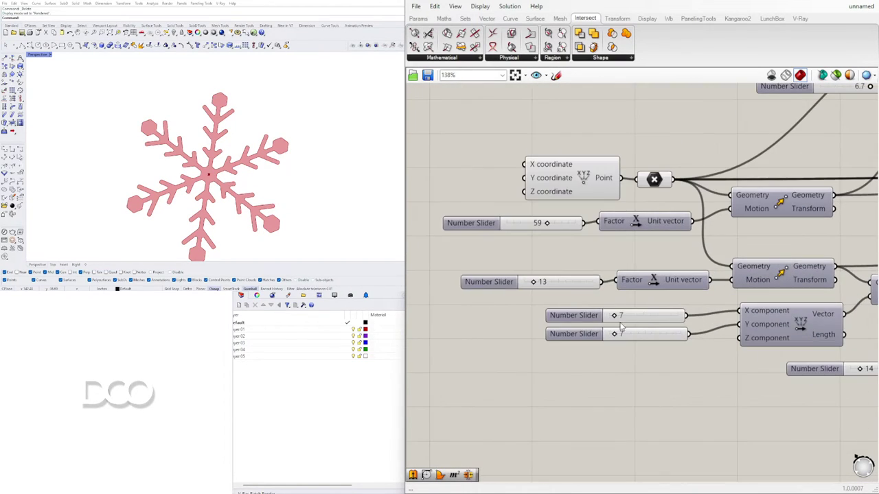
mouse_move(567, 292)
left_mouse_down()
mouse_move(582, 287)
mouse_move(565, 288)
left_mouse_up()
left_click_drag(570, 322, 570, 323)
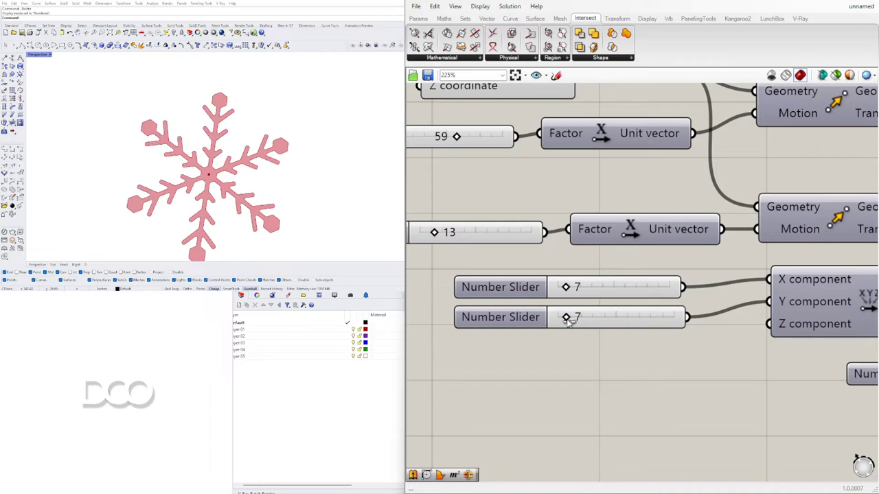
Set the side branch's start-distance slider to 8 and the main arm's length slider to 100.
right_click_drag(453, 236, 506, 238)
mouse_move(487, 235)
left_mouse_down()
mouse_move(499, 236)
mouse_move(484, 236)
left_mouse_up()
right_click_drag(527, 196, 619, 251)
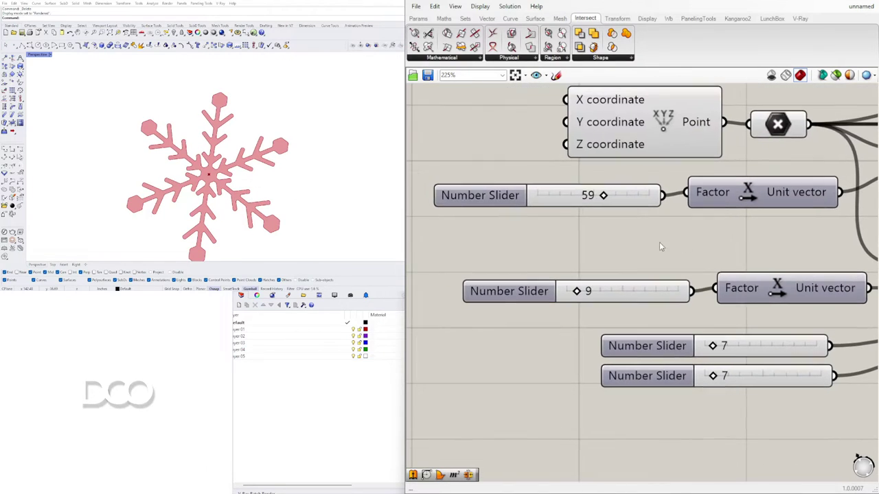
left_click_drag(579, 293, 577, 292)
left_click_drag(599, 197, 650, 197)
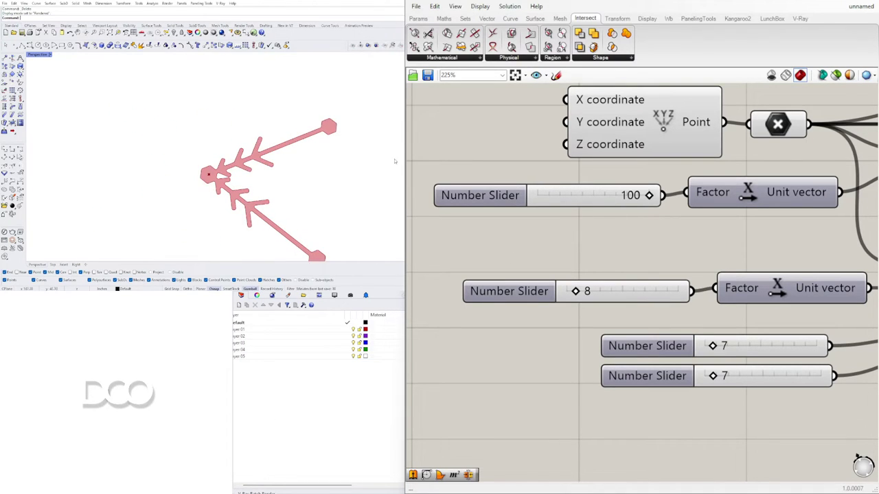
Turn off Flatten on the Curves input of the Region Union ahead of Boundary Surfaces.
scroll(298, 156, "down", 2)
scroll(678, 226, "down", 6)
right_click_drag(678, 226, 471, 271)
right_click_drag(824, 292, 425, 346)
right_click_drag(711, 258, 559, 246)
scroll(509, 227, "up", 4)
right_click_drag(508, 227, 582, 227)
right_click(565, 204)
left_click(585, 280)
Delete the Region Union after Rotate and connect Rotate's Geometry output directly to the Boundary Surfaces Edges input.
left_click(601, 215)
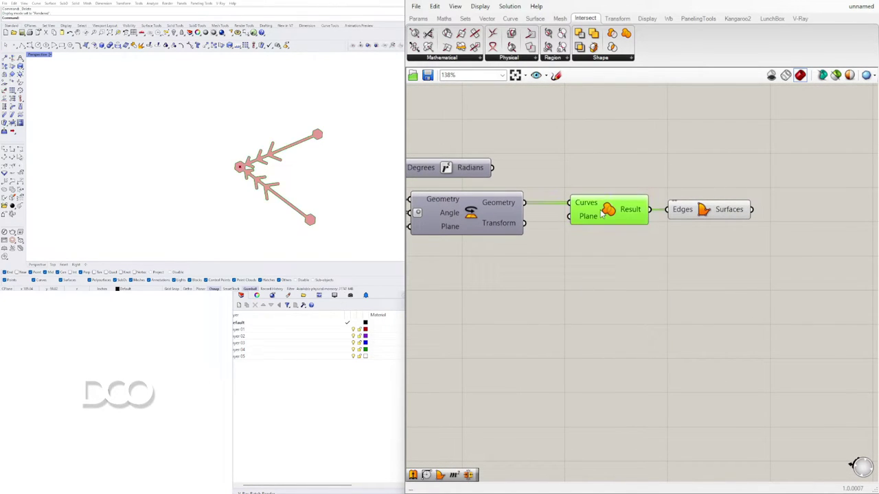
key("Delete")
left_click_drag(582, 209, 605, 208)
left_click(576, 244)
scroll(240, 167, "up", 13)
scroll(258, 165, "down", 3)
scroll(731, 224, "down", 1)
left_click(662, 230)
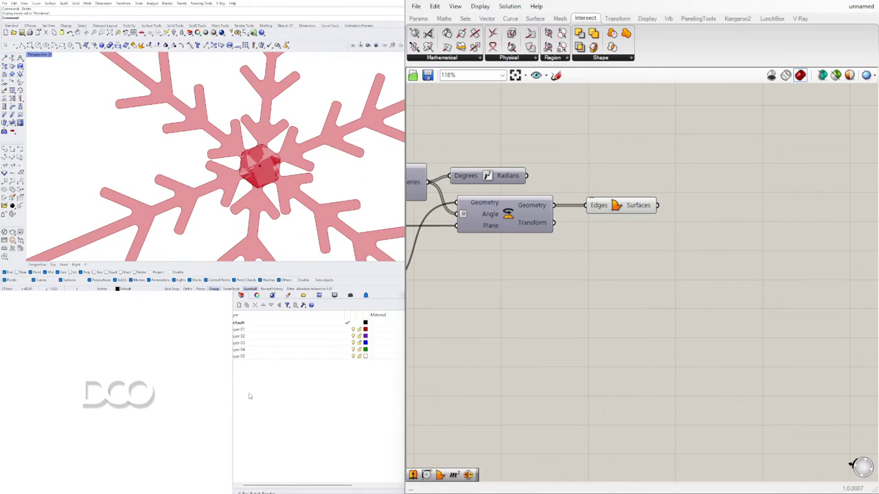
Add a Region Union component after the Boundary Surfaces component.
left_click(629, 208)
left_click(617, 311)
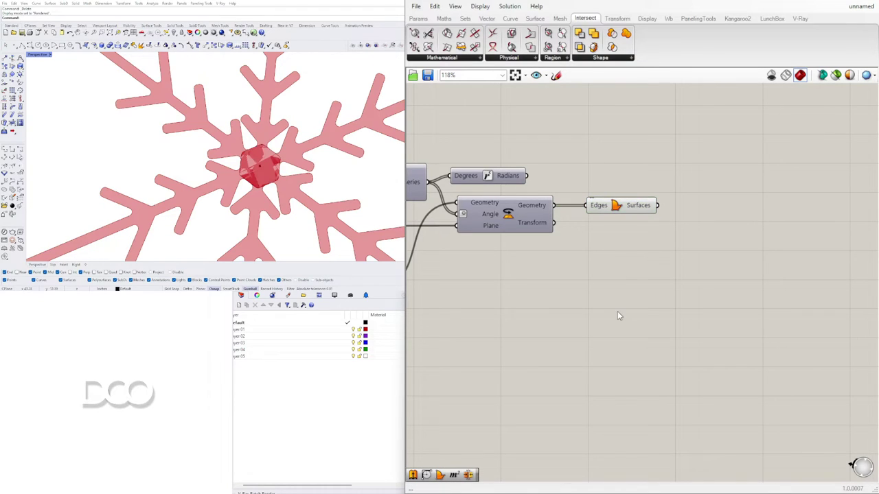
scroll(596, 285, "down", 3)
scroll(747, 217, "up", 4)
double_click(747, 217)
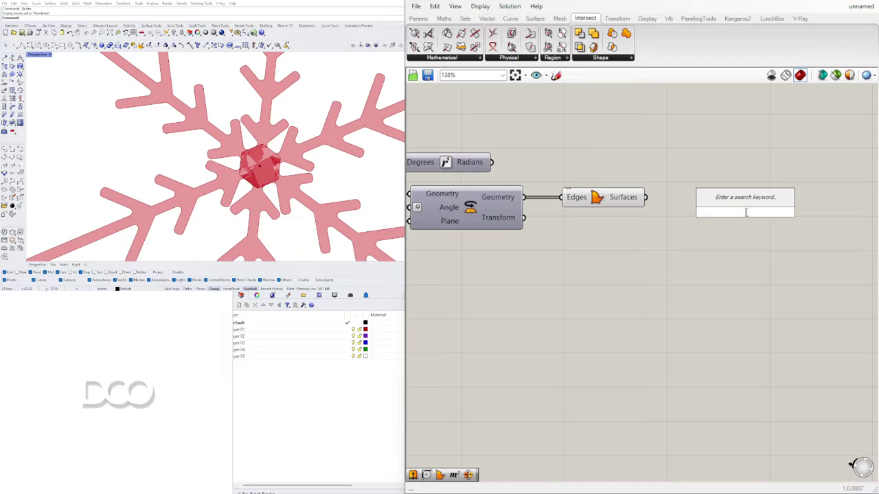
type("UNION")
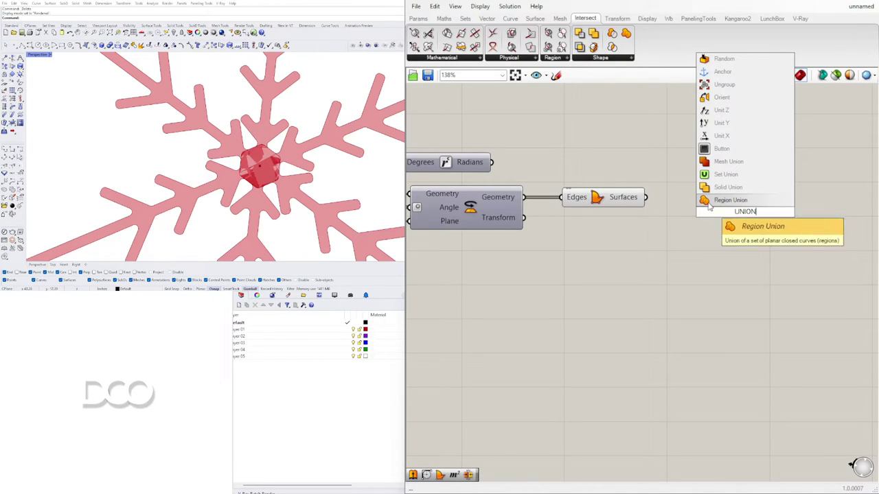
left_click(707, 203)
Set the side branch's start-distance slider to 28 and its direction vector's X and Y components to 18 and 19.
scroll(618, 239, "down", 6)
right_click_drag(549, 357, 748, 285)
scroll(507, 271, "up", 3)
right_click_drag(505, 271, 666, 276)
scroll(304, 153, "down", 8)
scroll(311, 162, "up", 3)
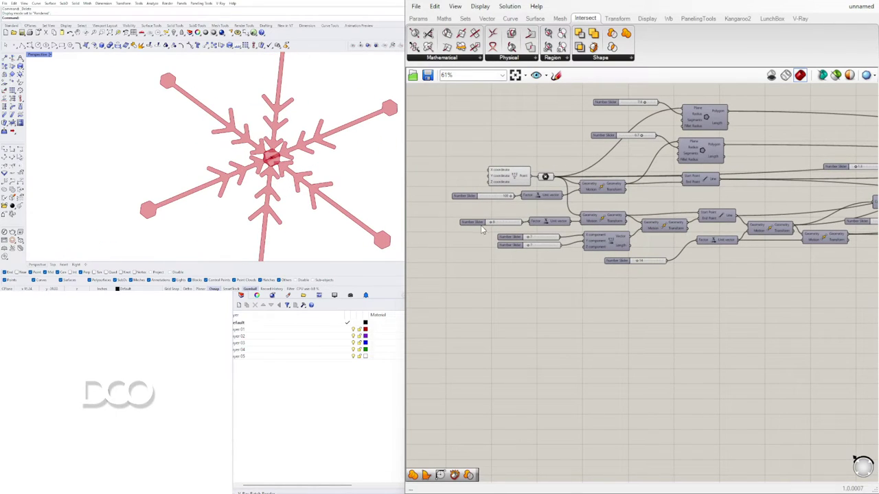
right_click_drag(500, 232, 514, 224)
scroll(244, 177, "down", 2)
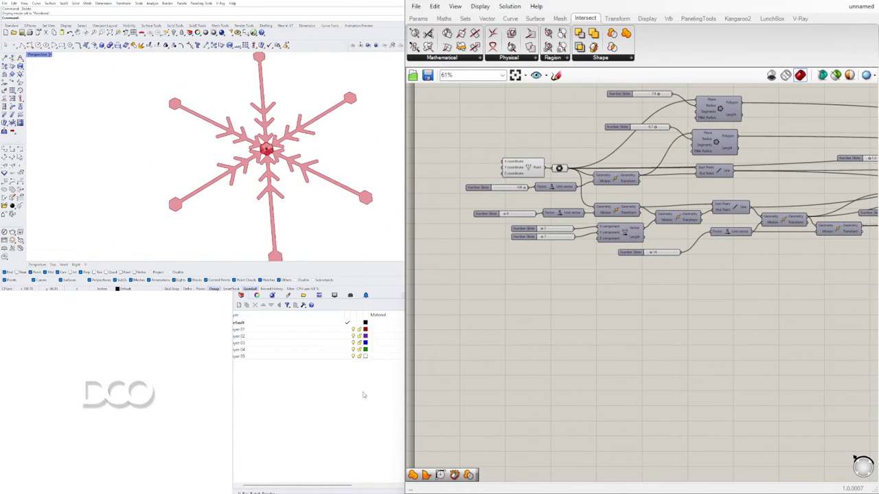
scroll(493, 203, "up", 4)
scroll(563, 222, "up", 2)
left_click_drag(458, 179, 467, 177)
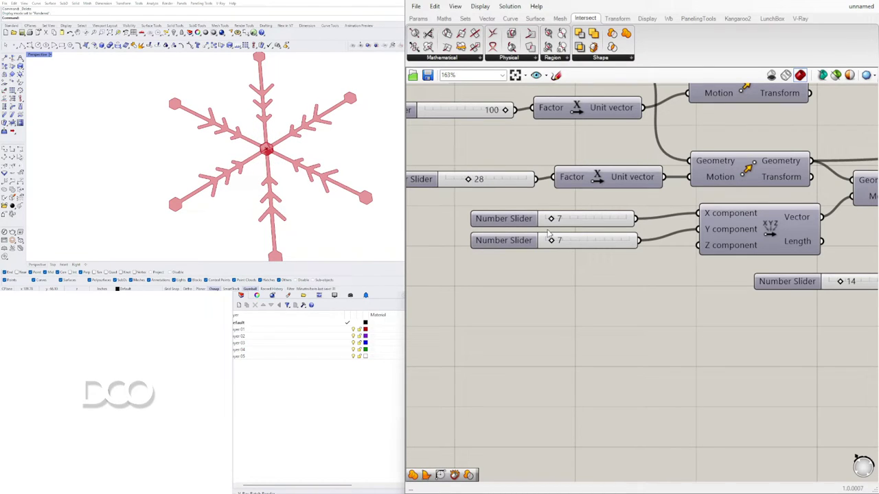
left_click_drag(551, 219, 561, 245)
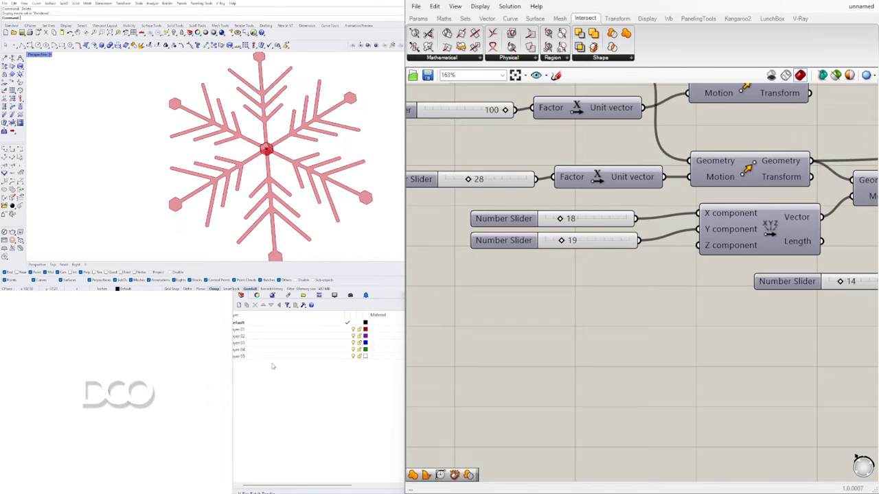
Set the centre polygon's radius slider to 10.0 and the arm-tip polygon's radius slider to 9.9.
scroll(526, 144, "down", 5)
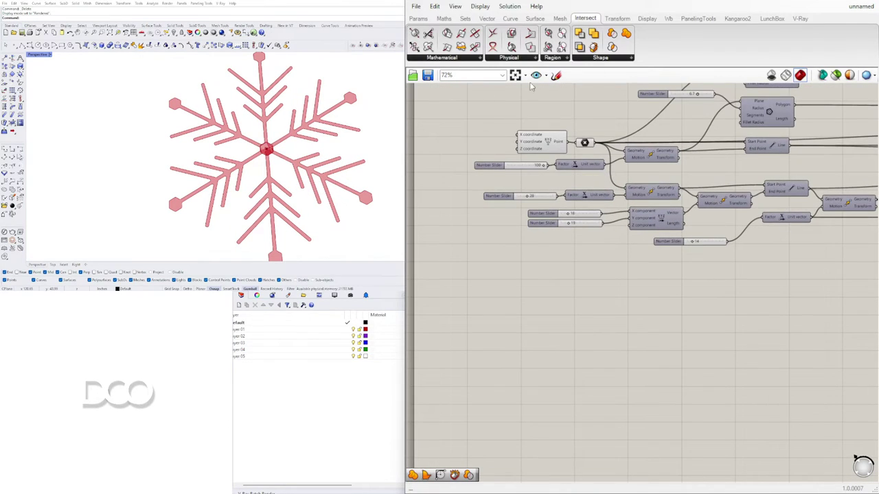
scroll(645, 175, "up", 4)
left_click_drag(633, 211, 684, 203)
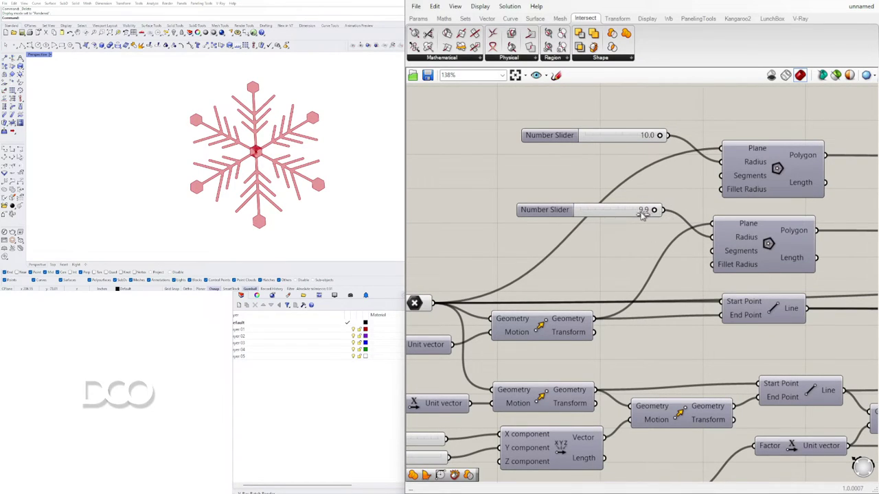
Extend the centre polygon's radius slider range, set that radius to 20.0 and set the arm-tip polygon's radius slider to 10.0.
double_click(556, 135)
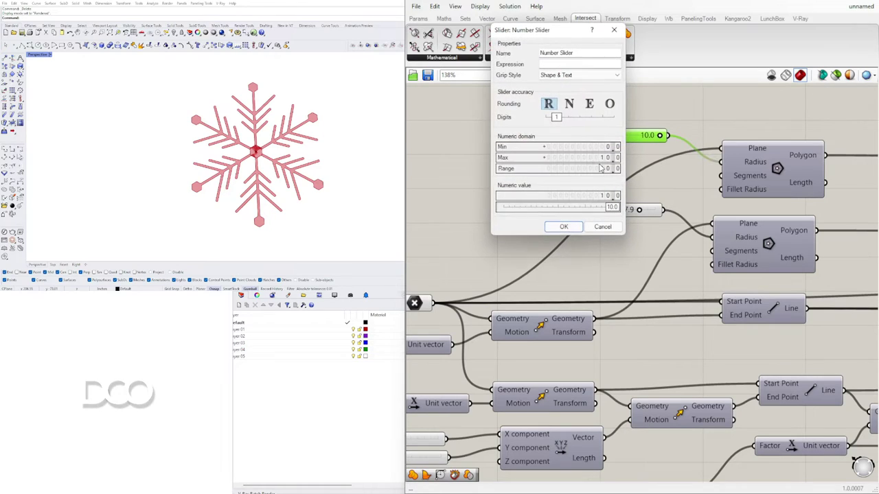
double_click(594, 159)
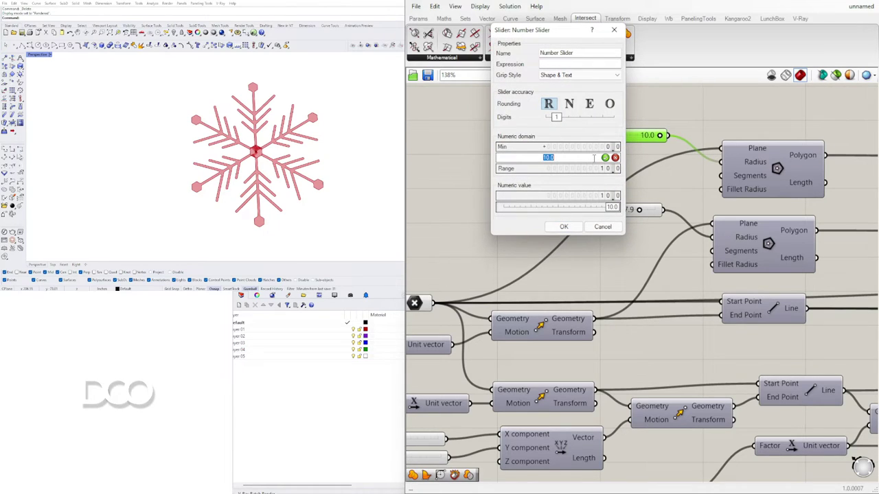
left_click(568, 227)
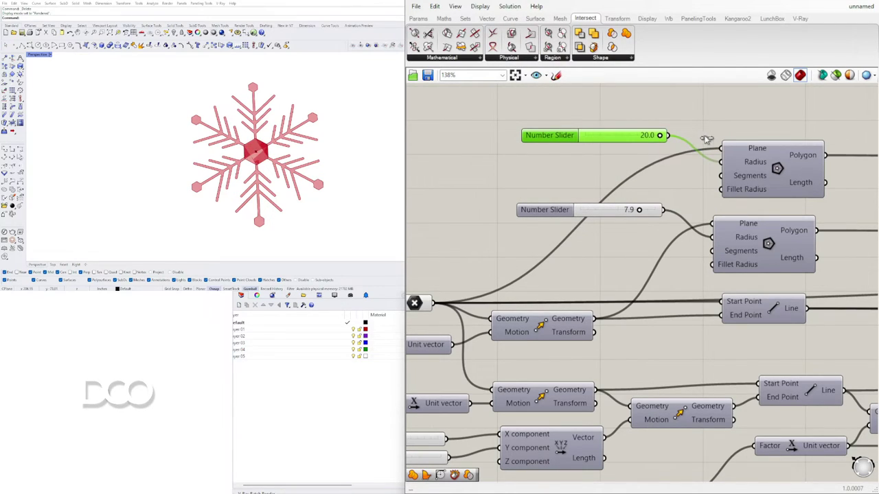
left_click_drag(640, 211, 664, 213)
scroll(557, 152, "down", 7)
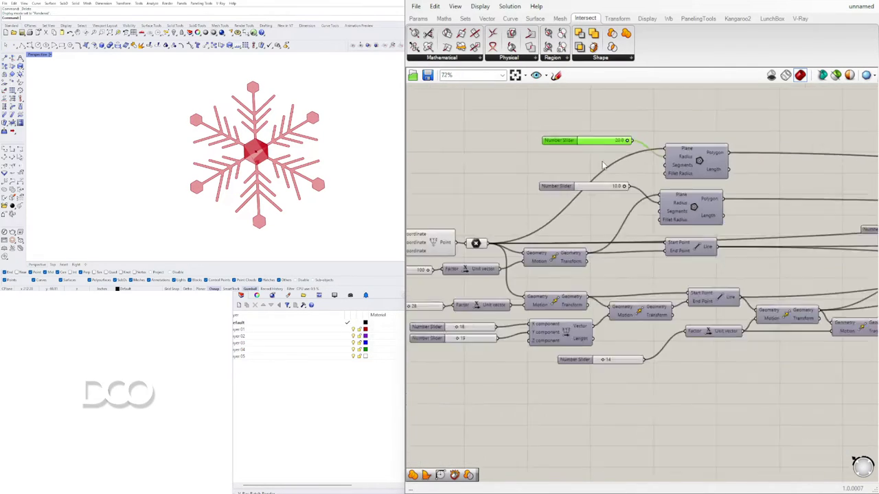
Try flattening the Curves input of the Region Union after Boundary Surfaces and examine where the arms meet the centre hexagon.
right_click_drag(445, 200, 642, 212)
scroll(240, 148, "up", 6)
scroll(241, 148, "down", 4)
right_click_drag(240, 148, 251, 129)
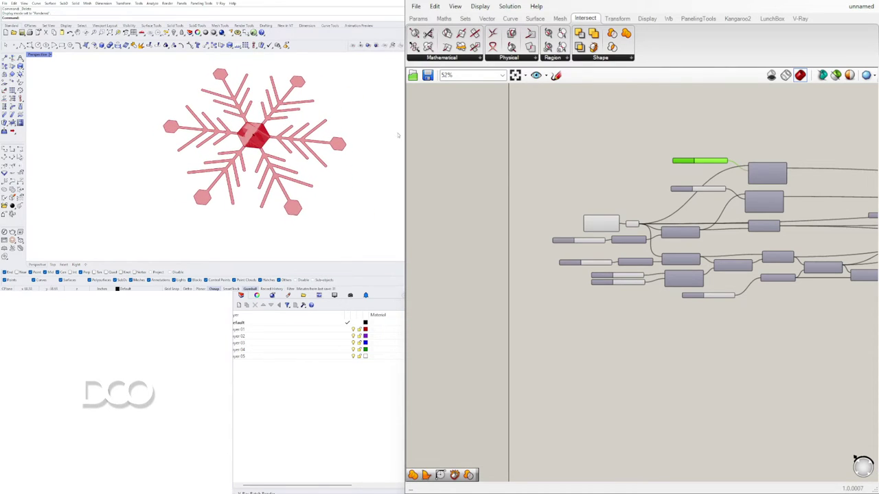
scroll(591, 158, "down", 5)
right_click_drag(677, 203, 489, 193)
scroll(691, 186, "up", 5)
right_click_drag(694, 186, 519, 206)
scroll(594, 154, "up", 5)
left_click_drag(583, 138, 620, 143)
double_click(749, 158)
right_click(613, 140)
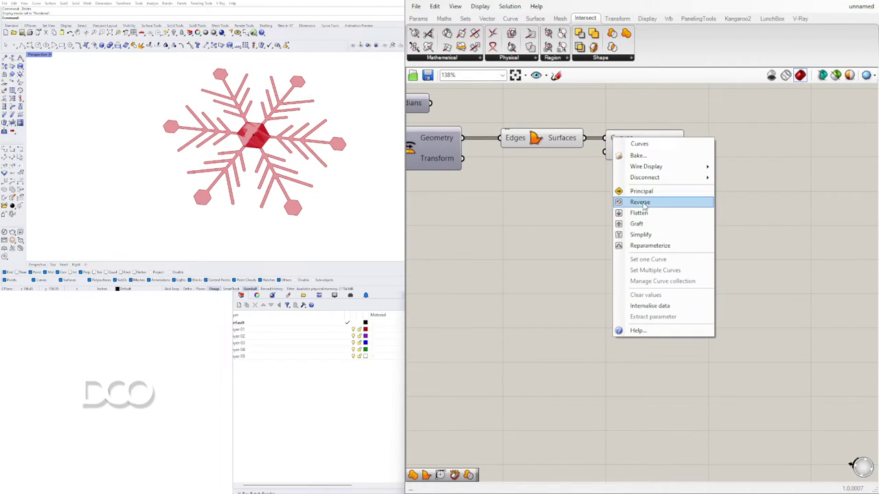
left_click(645, 212)
right_click_drag(492, 180, 656, 183)
left_click(711, 144)
left_click(732, 190)
right_click_drag(732, 190, 601, 196)
left_click(709, 159)
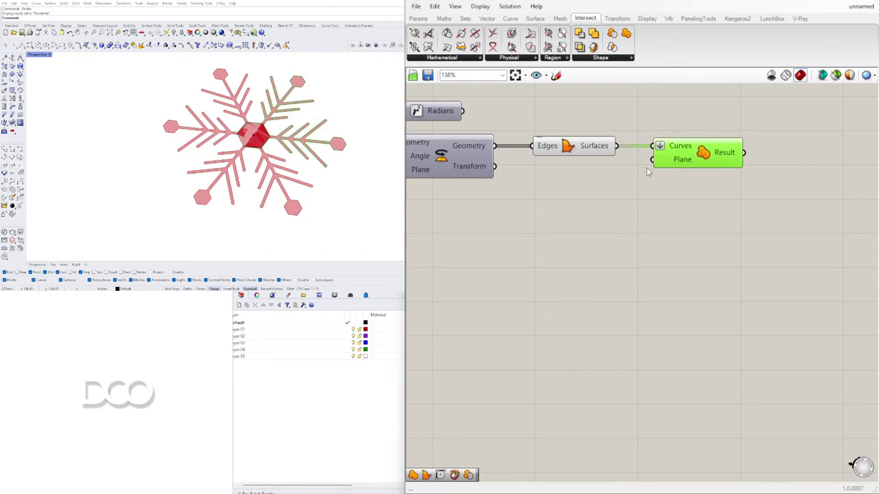
scroll(256, 141, "up", 10)
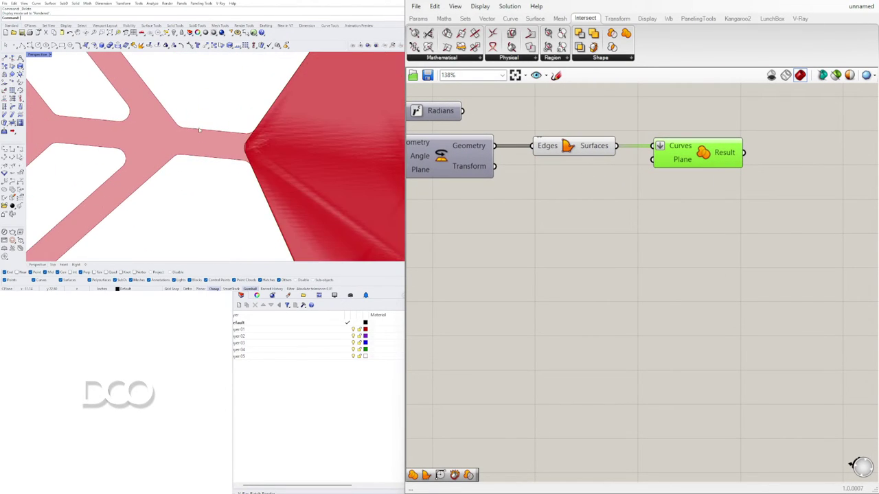
scroll(256, 141, "down", 6)
Set the Fillet radius slider to 2.52 and the curve offset distance slider to 3.09.
scroll(515, 192, "down", 5)
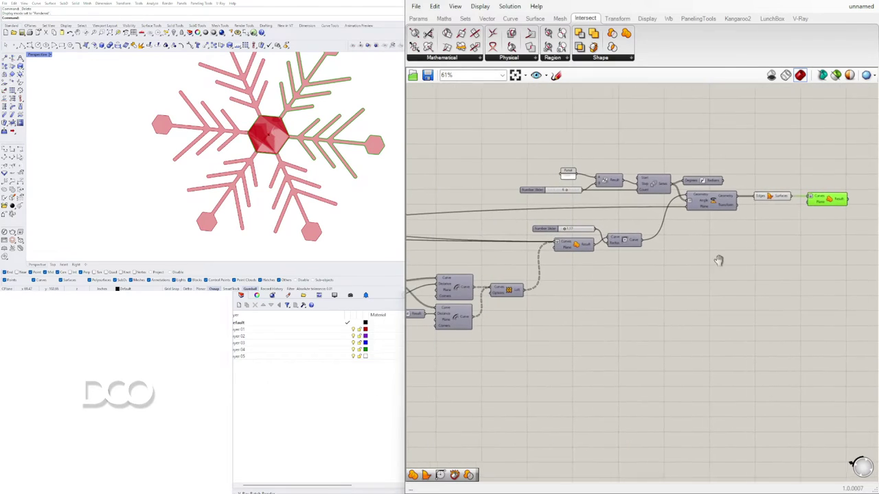
scroll(559, 239, "up", 5)
mouse_move(593, 229)
left_mouse_down()
mouse_move(626, 227)
mouse_move(580, 227)
left_mouse_up()
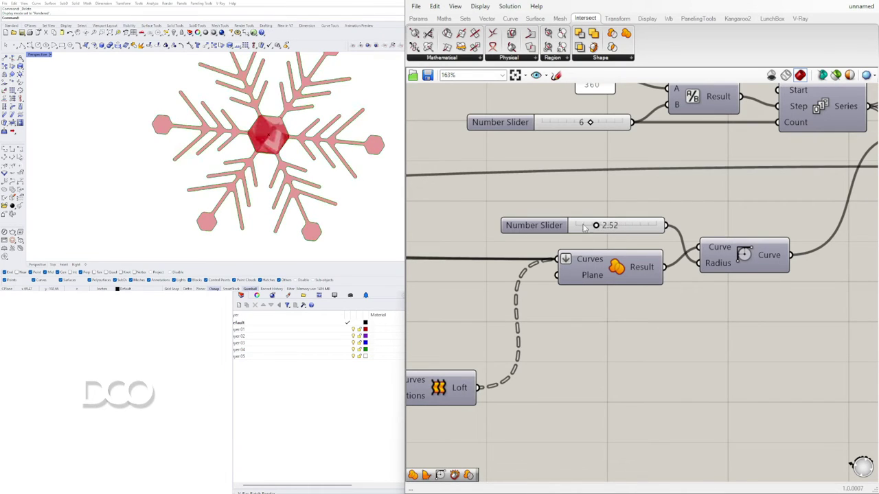
scroll(677, 304, "down", 5)
scroll(510, 298, "up", 4)
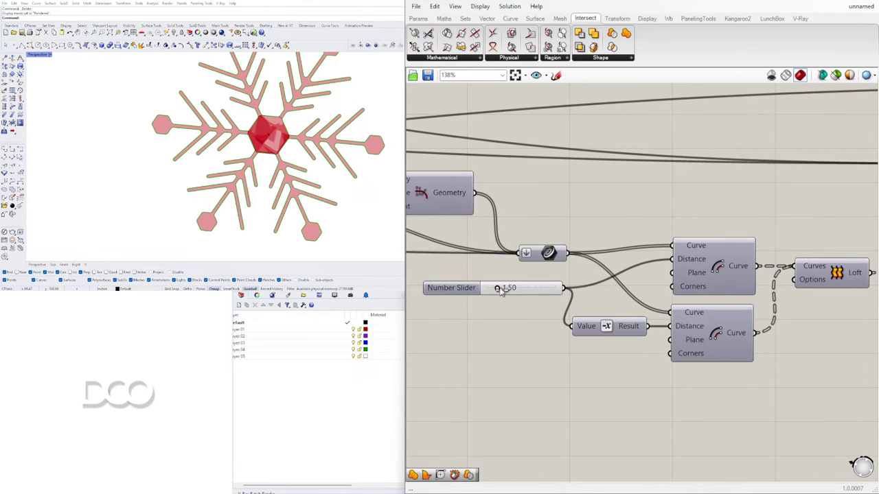
mouse_move(498, 289)
left_mouse_down()
mouse_move(514, 289)
mouse_move(477, 289)
mouse_move(509, 289)
left_mouse_up()
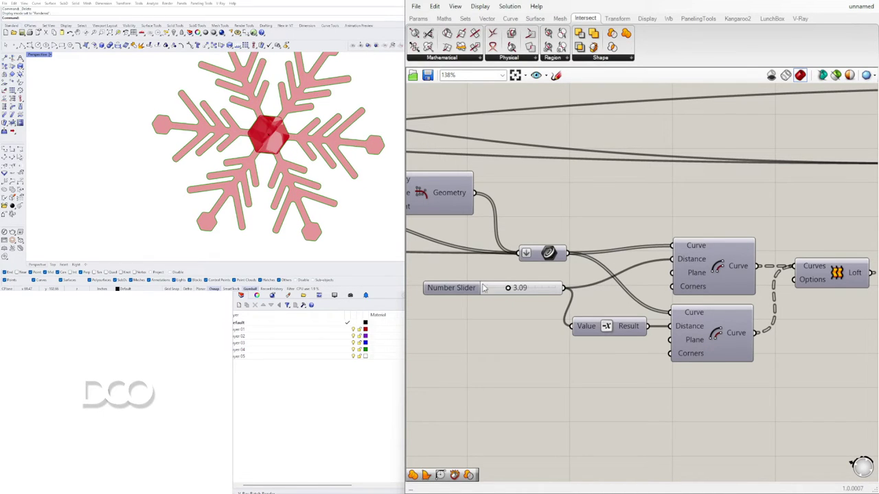
Replace the Region Union after Boundary Surfaces with an Extrude component whose Base takes the Surfaces output.
scroll(233, 134, "down", 3)
scroll(652, 260, "down", 6)
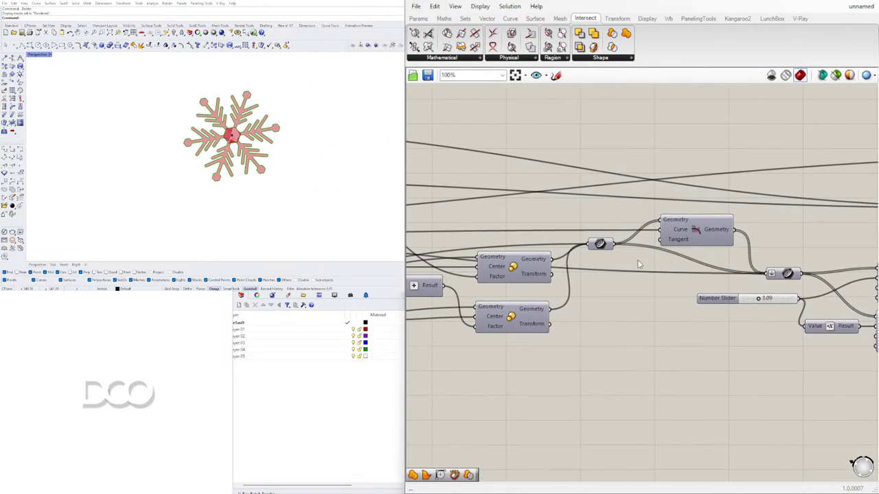
right_click_drag(670, 249, 652, 249)
scroll(812, 203, "up", 5)
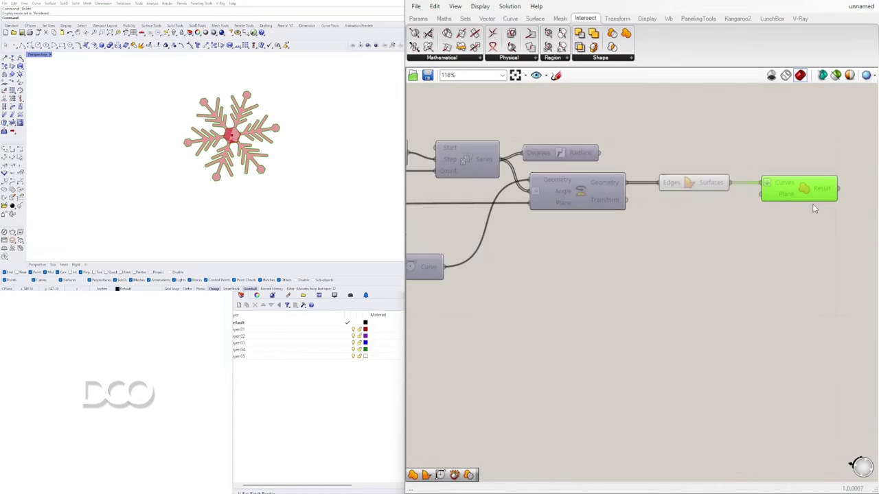
key("Delete")
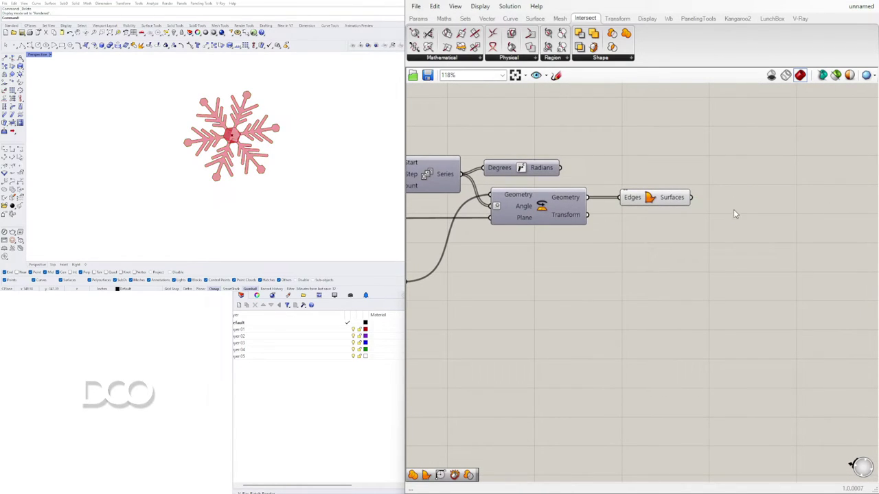
double_click(734, 206)
type("extr")
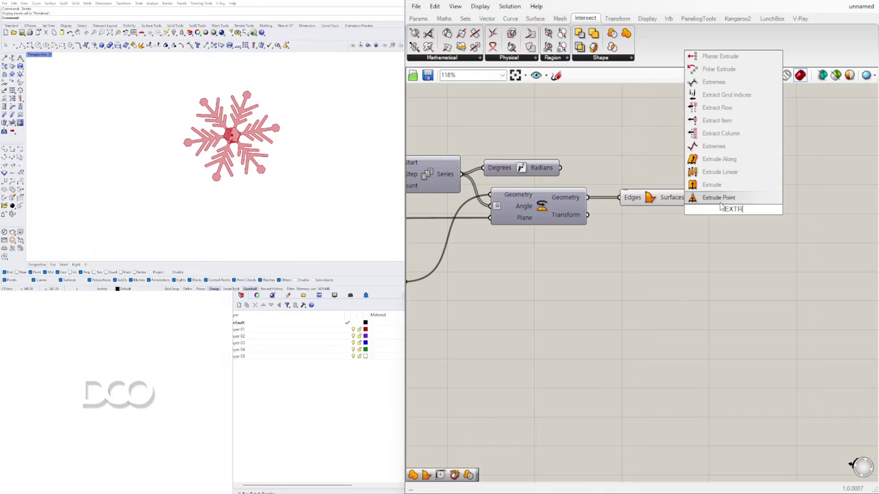
left_click(699, 186)
left_click_drag(697, 203, 719, 201)
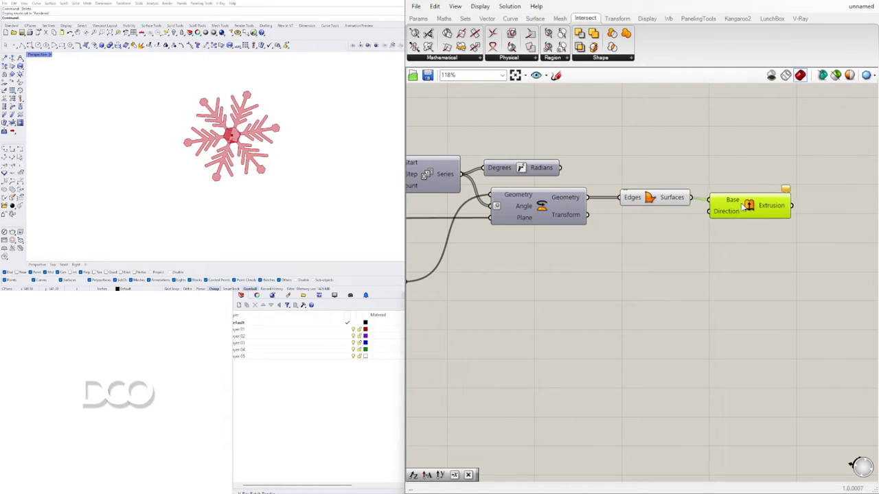
Drive Extrude's Direction input with a Unit Z vector and add a 2.5 number slider for its Factor.
double_click(678, 242)
type("z")
left_click(670, 232)
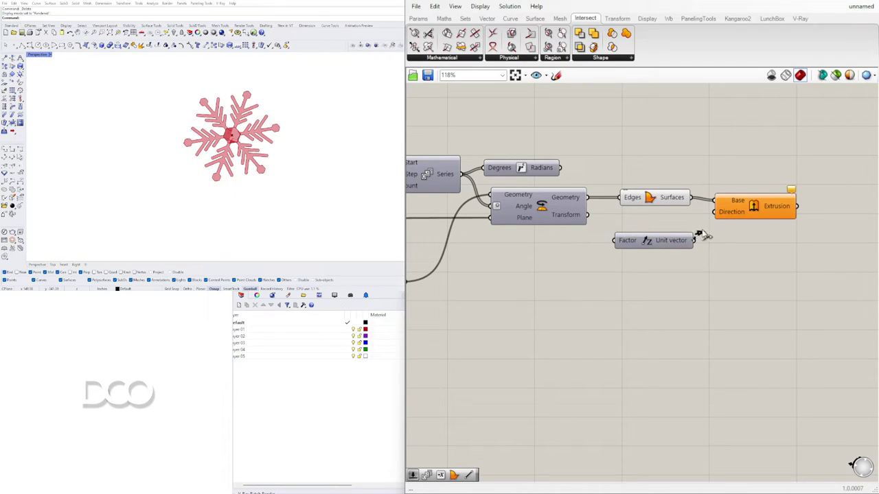
left_click_drag(694, 240, 715, 213)
double_click(546, 249)
type("2.5")
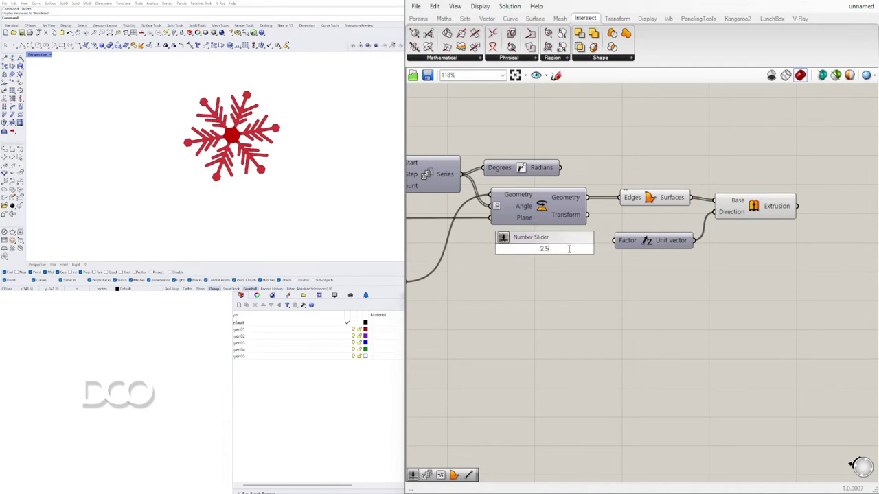
key("Return")
Turn off the preview of Boundary Surfaces and Unit Z and inspect the extruded snowflake.
left_click_drag(662, 287, 581, 134)
middle_click(632, 130)
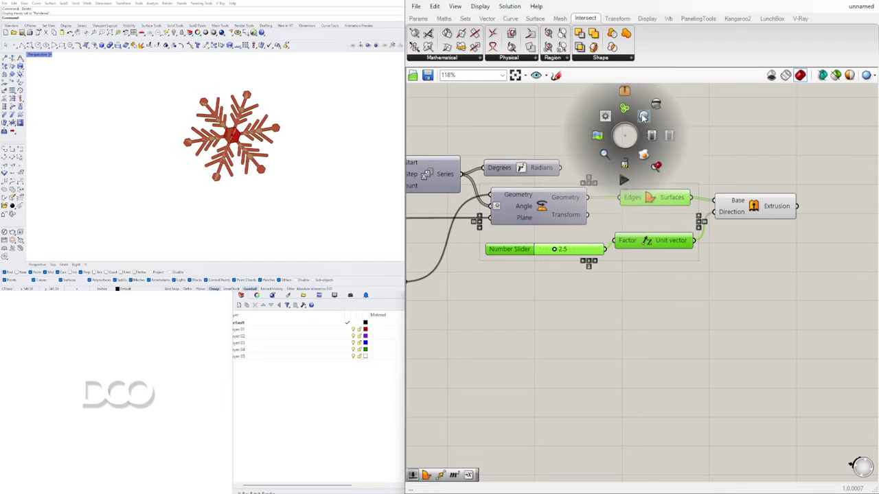
scroll(216, 131, "up", 7)
right_click_drag(218, 131, 294, 165)
scroll(265, 137, "up", 9)
scroll(263, 171, "down", 4)
scroll(745, 263, "down", 4)
Add a Solid Union component fed by the Extrusion output and flatten its Breps input.
double_click(750, 255)
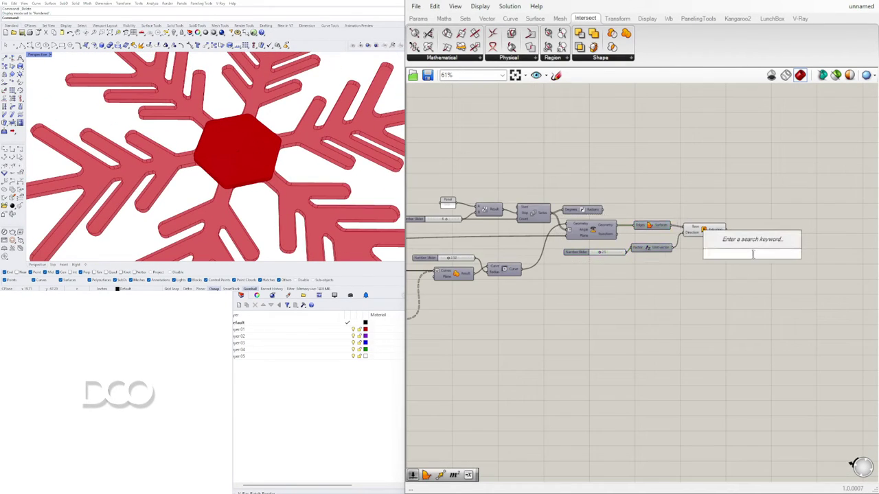
type("UNION")
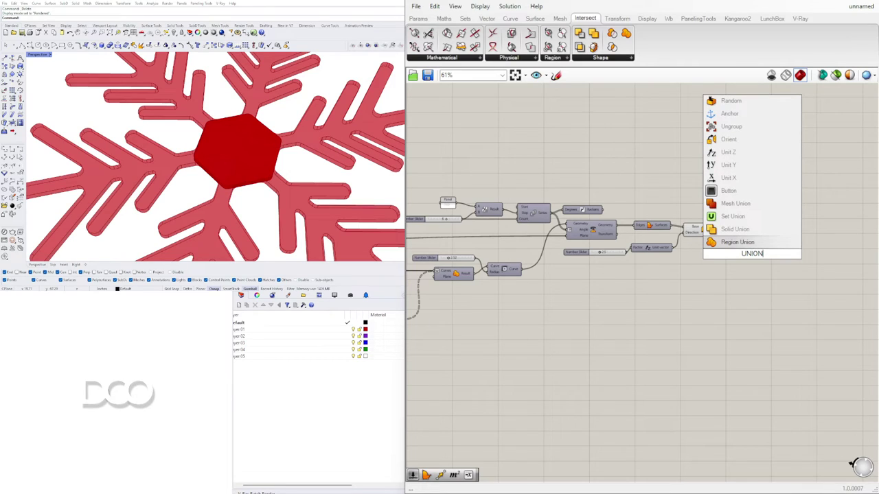
left_click(728, 229)
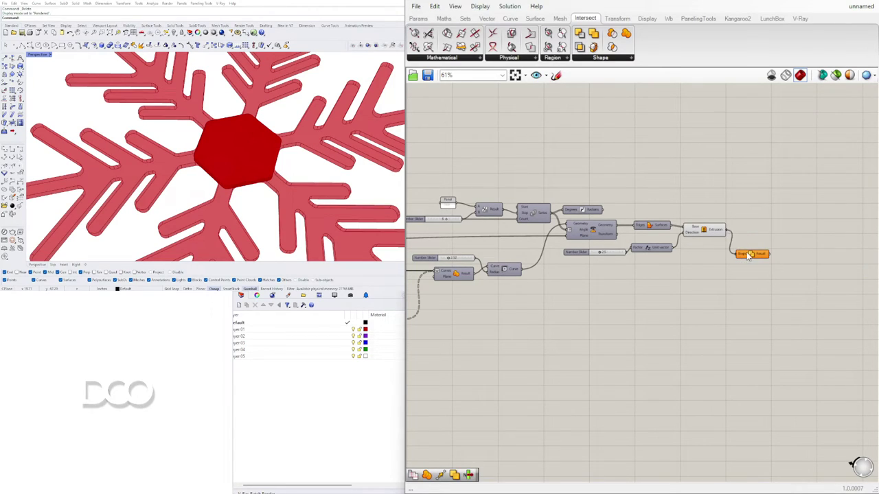
left_click_drag(752, 254, 750, 228)
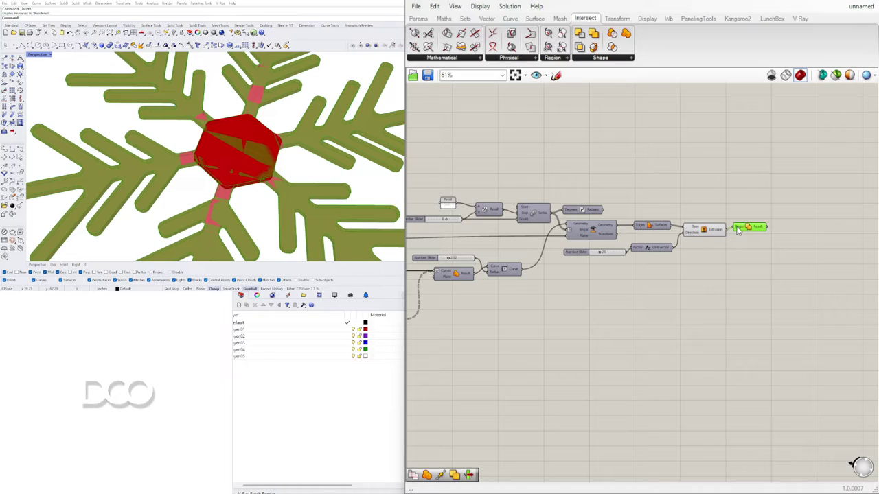
right_click(740, 228)
left_click(758, 302)
Turn off the Extrude component's preview and inspect the Solid Union result in the viewport.
left_click(708, 253)
left_click_drag(708, 253, 661, 196)
middle_click(666, 186)
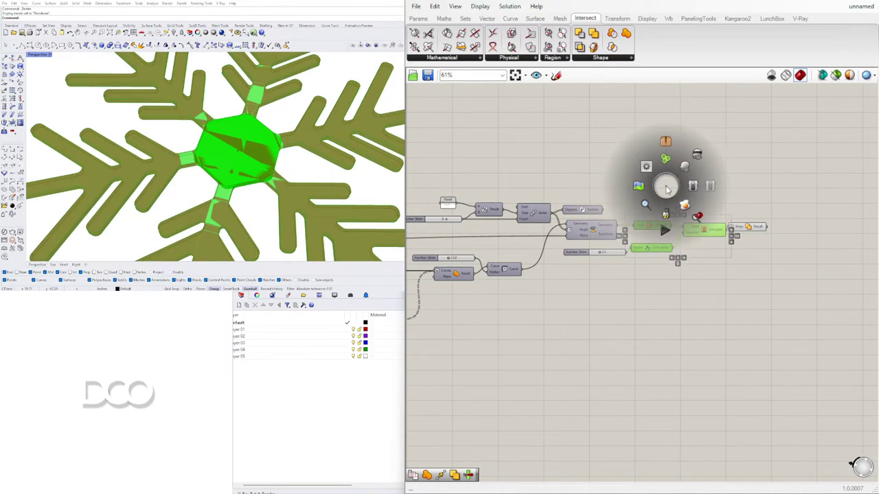
left_click(696, 157)
scroll(206, 141, "down", 5)
scroll(200, 132, "up", 8)
mouse_move(210, 135)
right_mouse_down()
mouse_move(199, 120)
mouse_move(191, 141)
mouse_move(213, 152)
right_mouse_up()
scroll(193, 138, "down", 4)
scroll(229, 157, "down", 3)
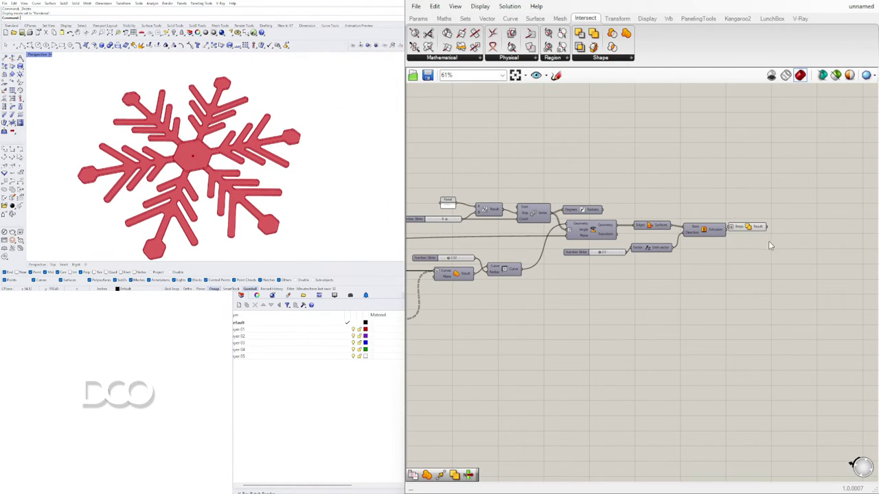
Add a Merge Faces component after Solid Union and connect the union's Result to its Brep input.
left_click_drag(758, 229, 768, 229)
scroll(179, 158, "up", 4)
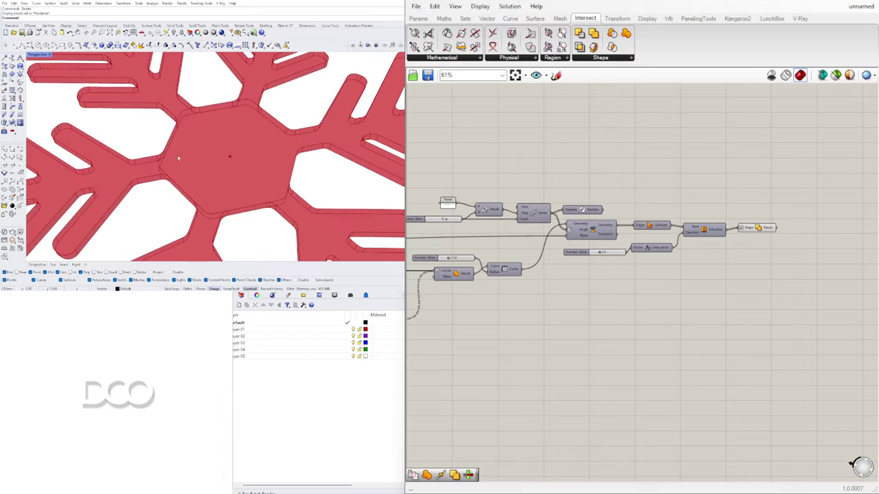
scroll(169, 164, "down", 4)
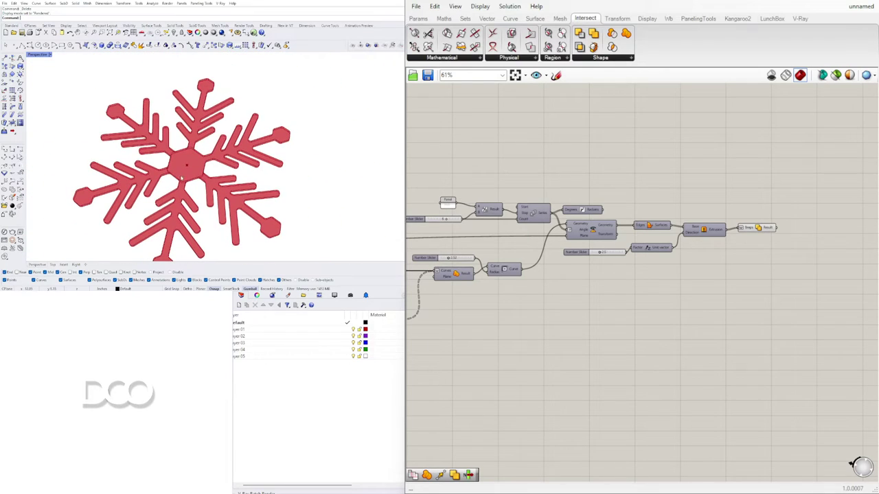
double_click(825, 240)
type("mer")
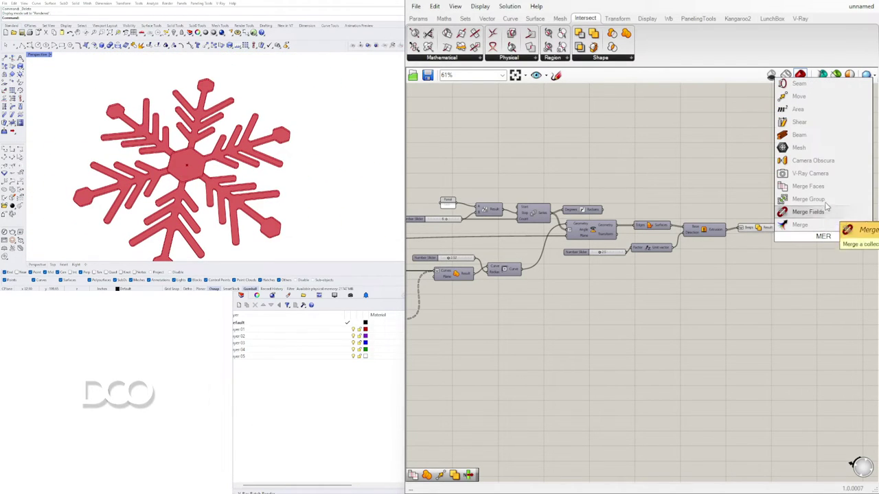
left_click(835, 186)
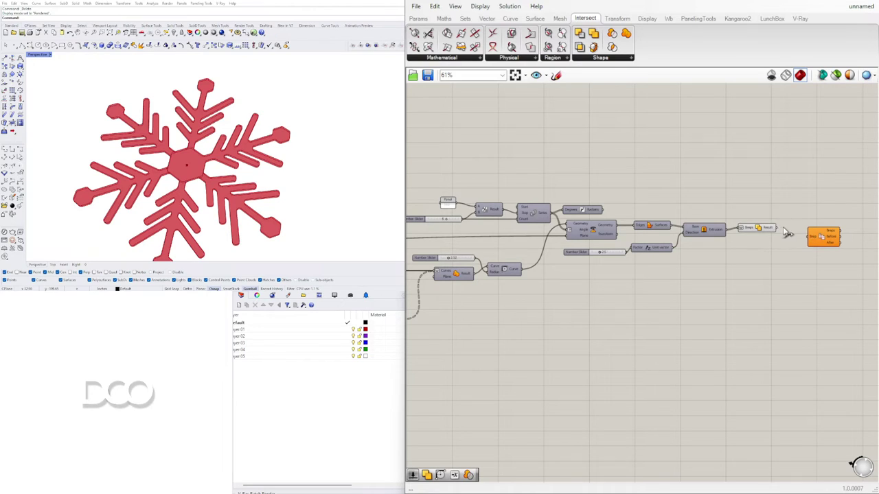
left_click_drag(813, 238, 808, 236)
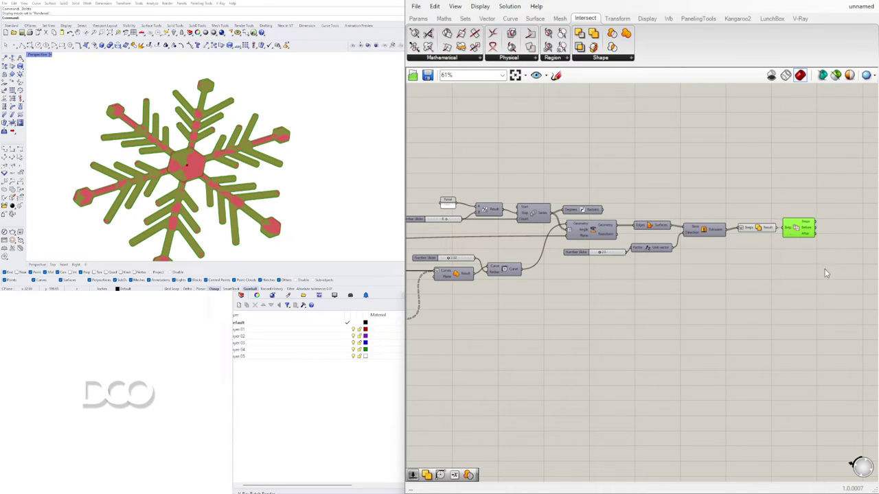
Turn off the preview of the Extrude and Solid Union components, leaving only Merge Faces displayed.
scroll(748, 225, "up", 4)
left_click_drag(756, 291, 678, 165)
middle_click(706, 152)
left_click(731, 130)
scroll(233, 132, "down", 5)
scroll(194, 153, "up", 6)
right_click_drag(193, 149, 227, 153)
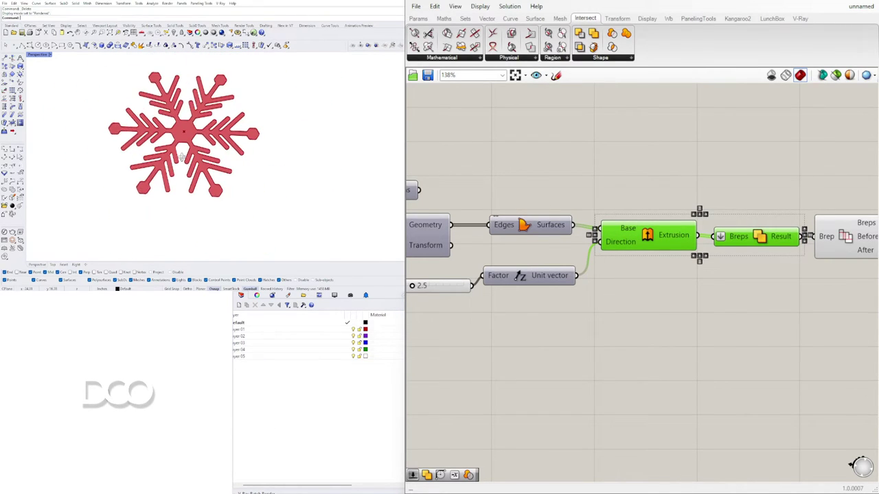
scroll(712, 221, "down", 2)
Bake the Merge Faces result into Rhino and move the baked snowflake away from the parametric preview.
left_click(810, 232)
middle_click(812, 233)
left_click(801, 248)
scroll(170, 144, "down", 7)
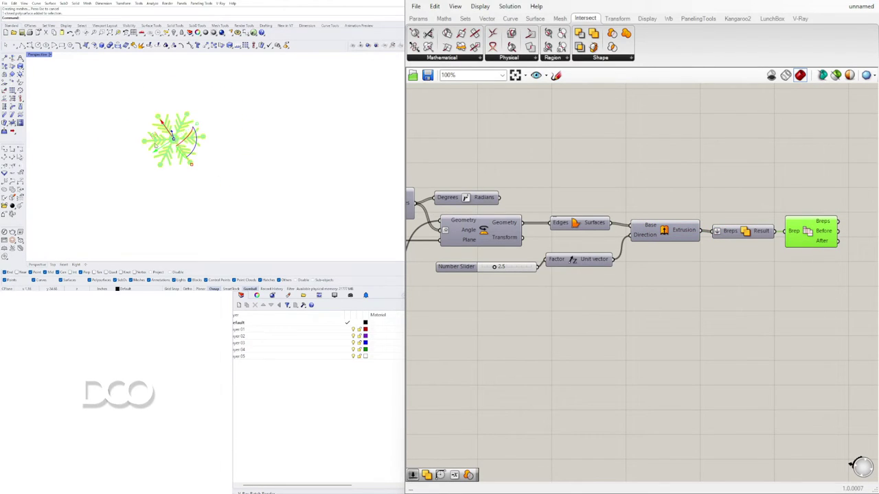
left_click_drag(158, 155, 227, 136)
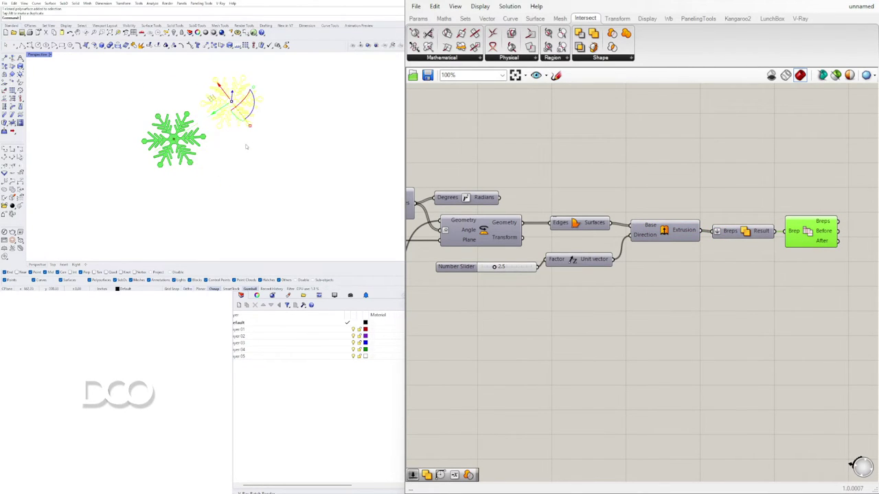
Set the branch vector's X component slider to 8 and its Y component slider to 32.
scroll(167, 126, "up", 7)
left_click(586, 328)
right_click_drag(585, 328, 802, 326)
right_click_drag(637, 304, 823, 285)
scroll(669, 288, "down", 2)
scroll(699, 275, "up", 4)
scroll(614, 299, "down", 5)
right_click_drag(604, 358, 839, 336)
right_click_drag(486, 340, 778, 319)
scroll(542, 275, "up", 6)
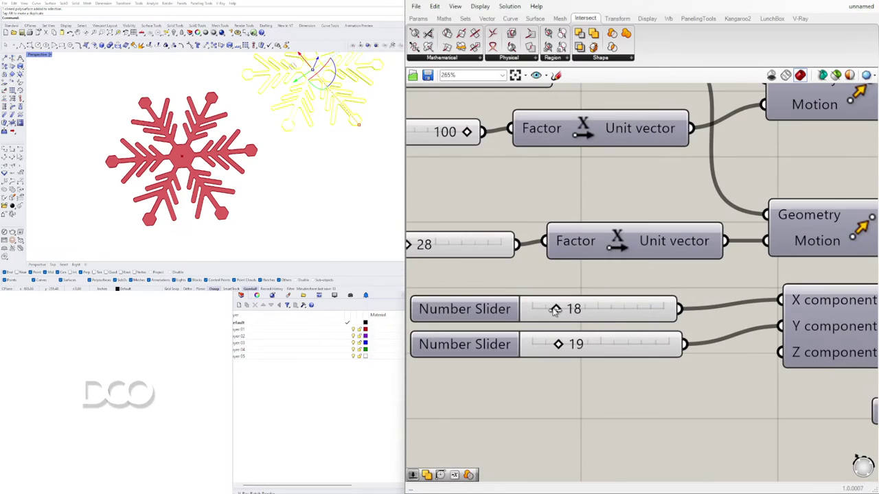
left_click_drag(556, 309, 555, 309)
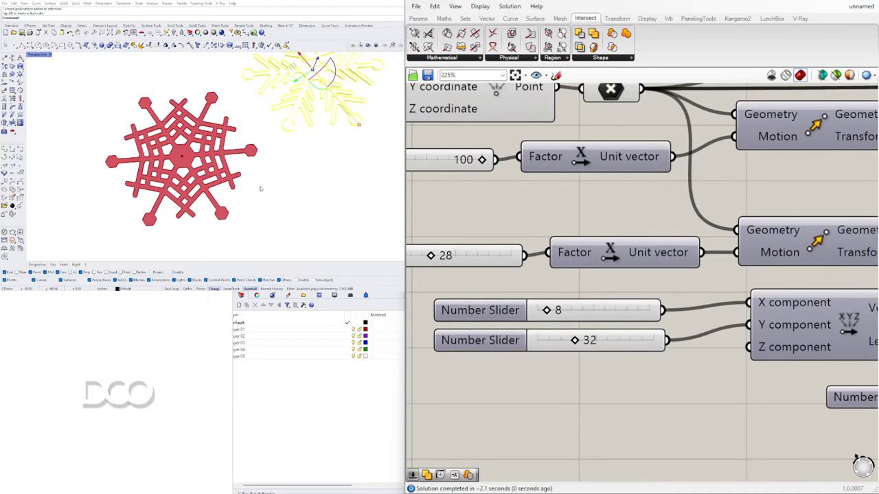
Bake the new Merge Faces variation into Rhino and move the baked snowflake beyond the first baked one.
scroll(754, 261, "down", 4)
scroll(768, 206, "up", 3)
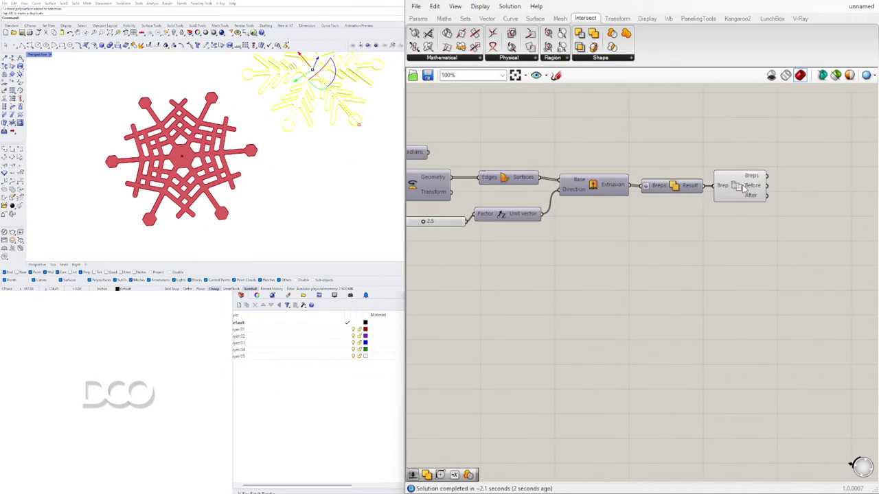
left_click(744, 189)
middle_click(743, 189)
left_click(762, 208)
scroll(172, 140, "down", 5)
left_click(173, 141)
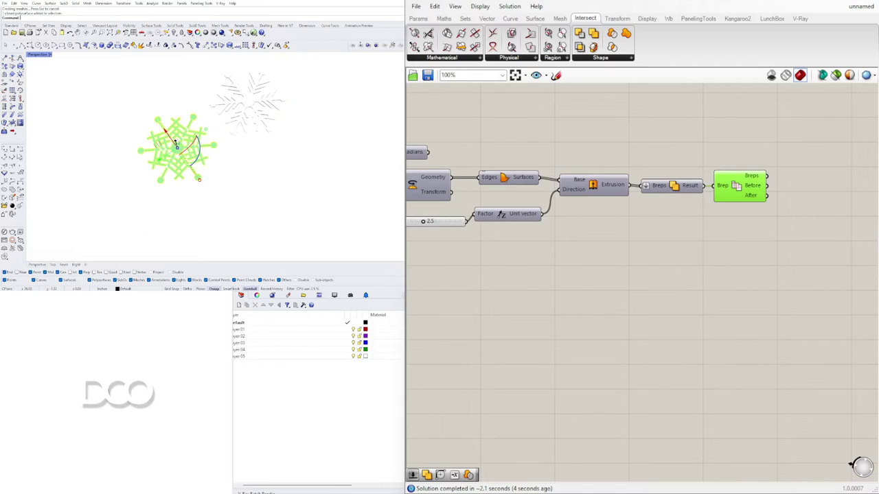
left_click_drag(162, 157, 330, 111)
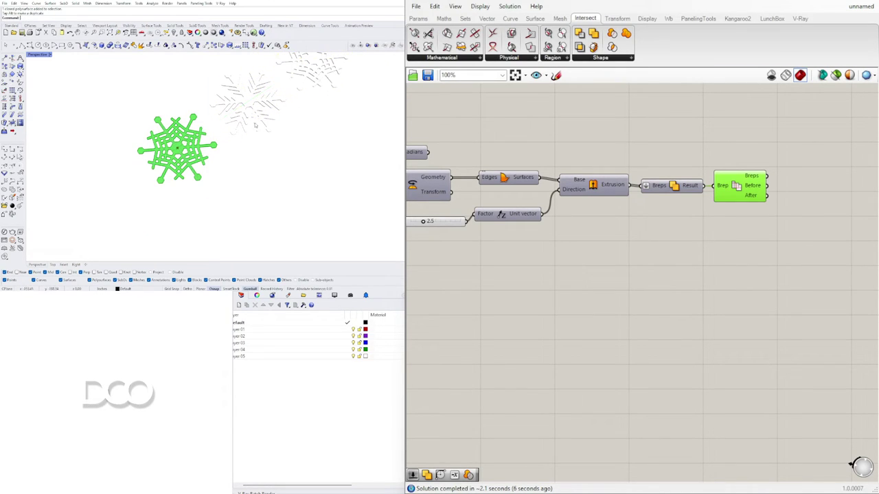
Switch the Perspective viewport to Shaded display to view the two baked snowflakes.
left_click(41, 55)
left_click(55, 84)
mouse_move(306, 143)
right_mouse_down()
mouse_move(305, 168)
mouse_move(323, 180)
right_mouse_up()
left_click(790, 179)
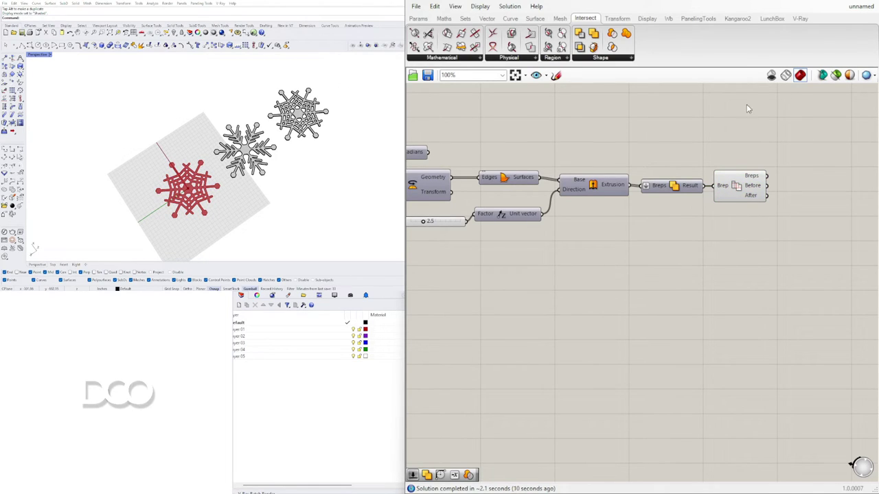
Turn off the preview of Solid Union and Merge Faces, and turn on the Extrude component's preview.
left_click_drag(768, 233, 678, 162)
middle_click(680, 164)
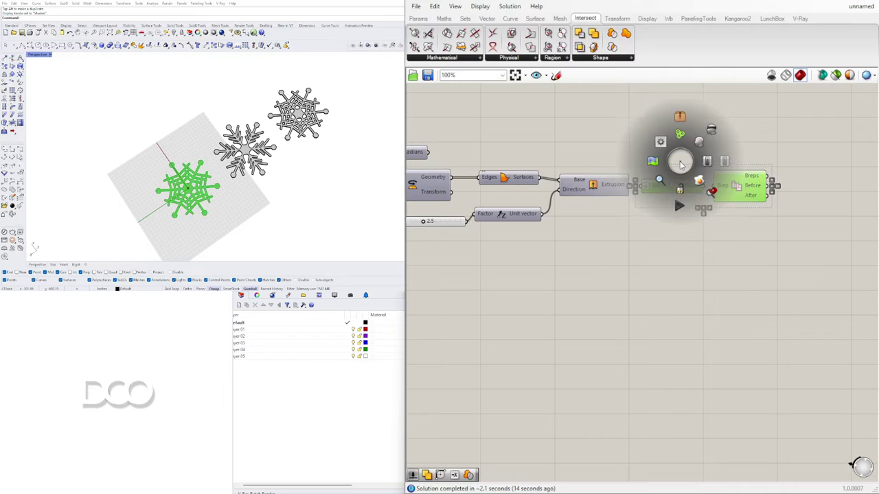
left_click(710, 131)
right_click(596, 182)
left_click(616, 200)
left_click(615, 149)
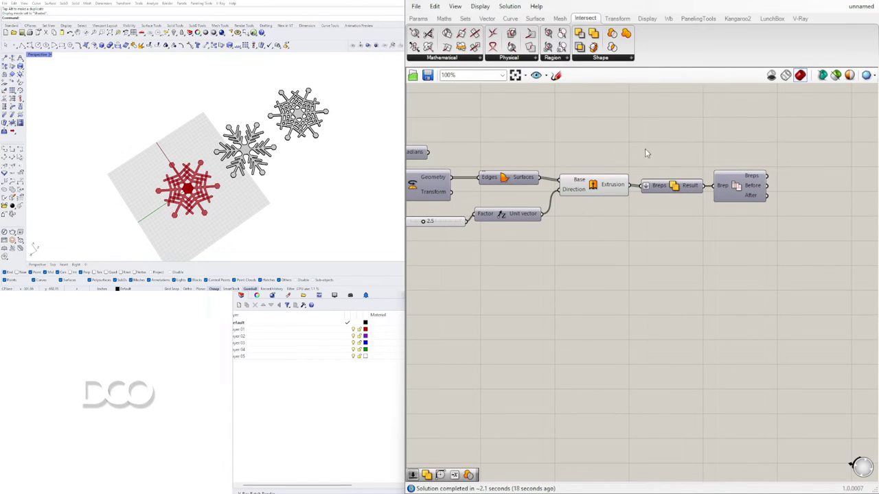
Try the corner fillet radius near zero and settle its slider on 1.33.
scroll(190, 190, "up", 8)
mouse_move(190, 190)
right_mouse_down()
mouse_move(179, 166)
mouse_move(183, 206)
right_mouse_up()
scroll(183, 199, "up", 4)
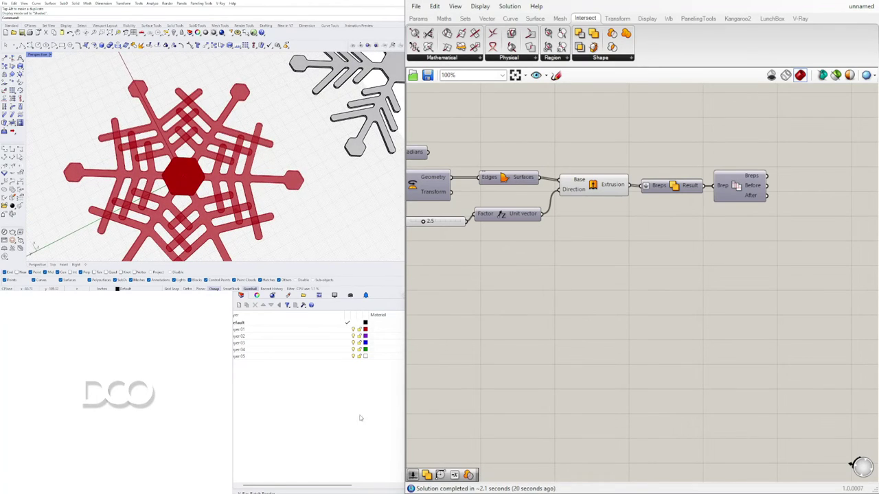
scroll(530, 314, "down", 3)
right_click_drag(530, 314, 710, 290)
scroll(513, 254, "up", 5)
scroll(543, 245, "down", 3)
right_click_drag(543, 245, 566, 239)
scroll(567, 239, "up", 3)
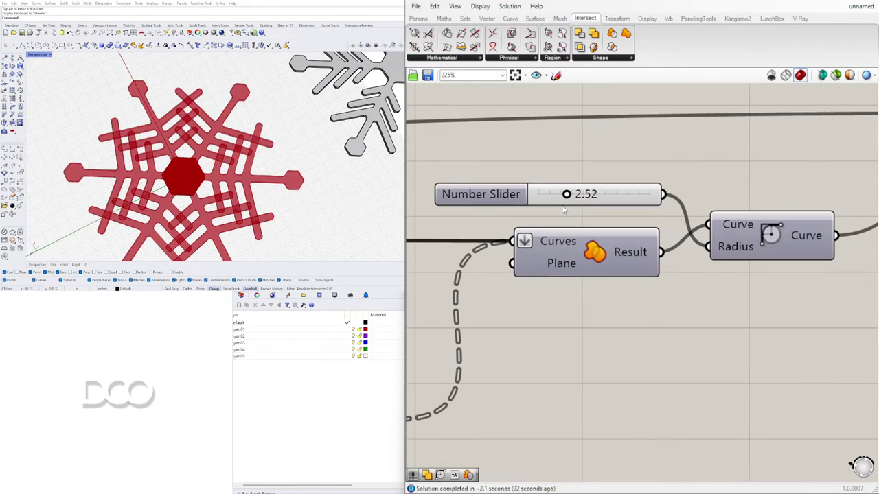
left_click_drag(551, 198, 519, 197)
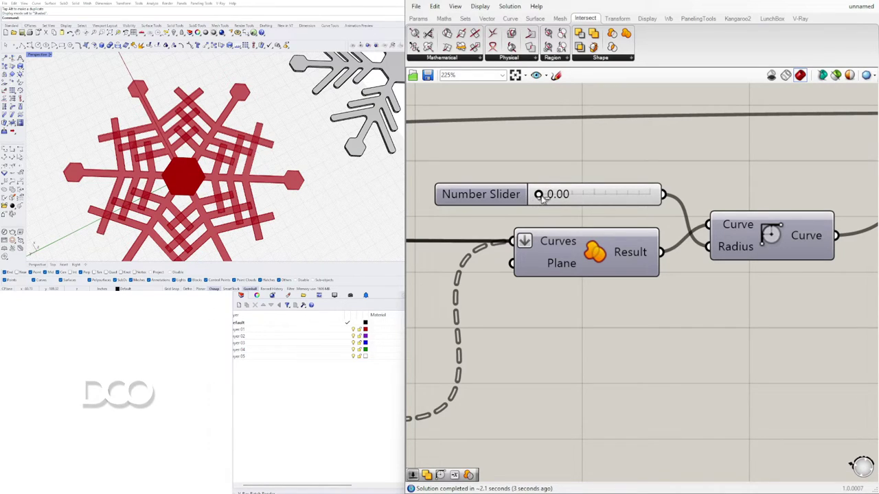
left_click_drag(611, 320, 605, 322)
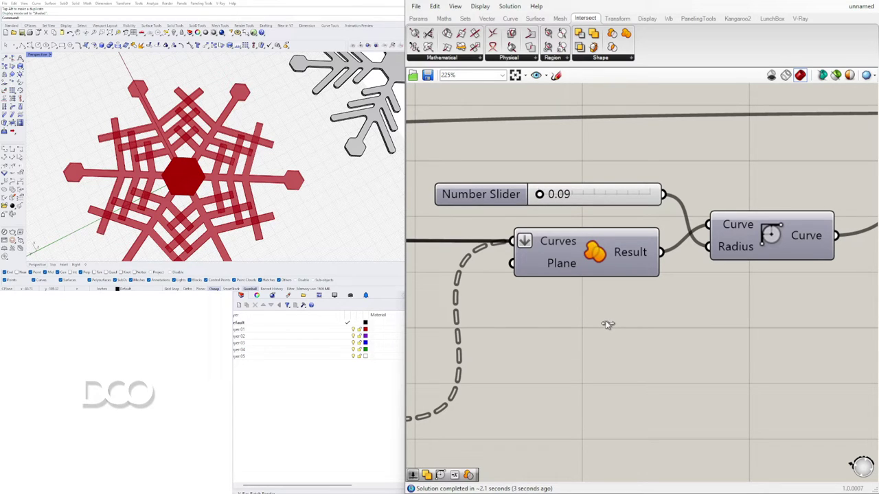
Set the curve offset distance slider to 3.89 to thicken the snowflake's arms.
scroll(663, 295, "down", 10)
right_click_drag(493, 266, 746, 236)
scroll(746, 236, "up", 4)
right_click_drag(510, 208, 709, 224)
right_click_drag(864, 290, 609, 243)
scroll(608, 243, "down", 2)
scroll(743, 264, "up", 5)
right_click_drag(838, 288, 582, 280)
right_click_drag(714, 262, 644, 257)
scroll(643, 255, "up", 3)
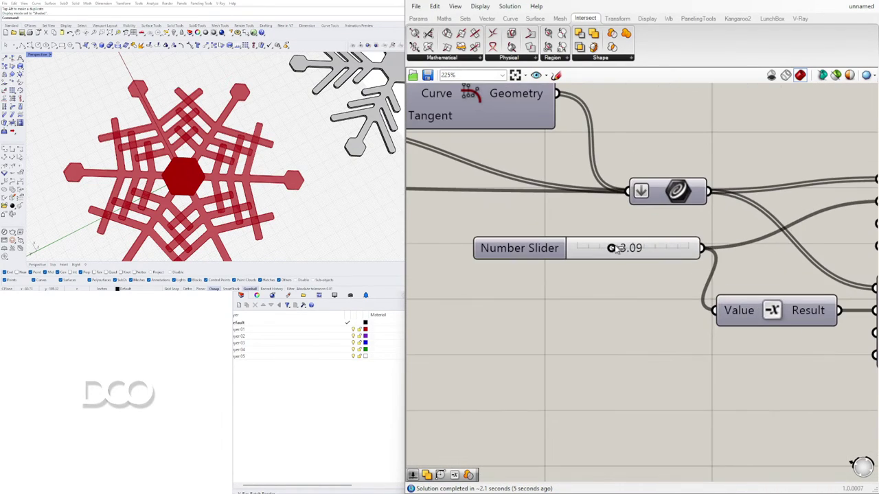
left_click_drag(618, 250, 608, 296)
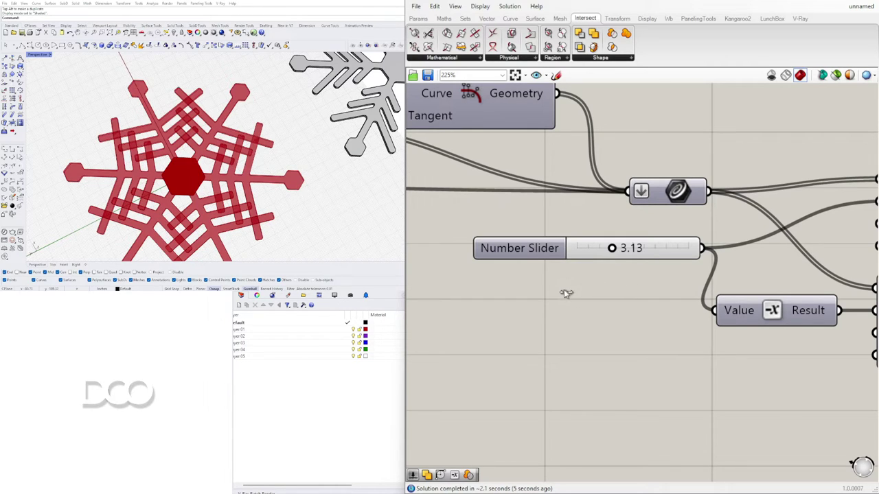
Try wider spacing between the repeated branches and settle the Unit X factor slider on 25.
scroll(563, 289, "down", 5)
scroll(676, 275, "up", 3)
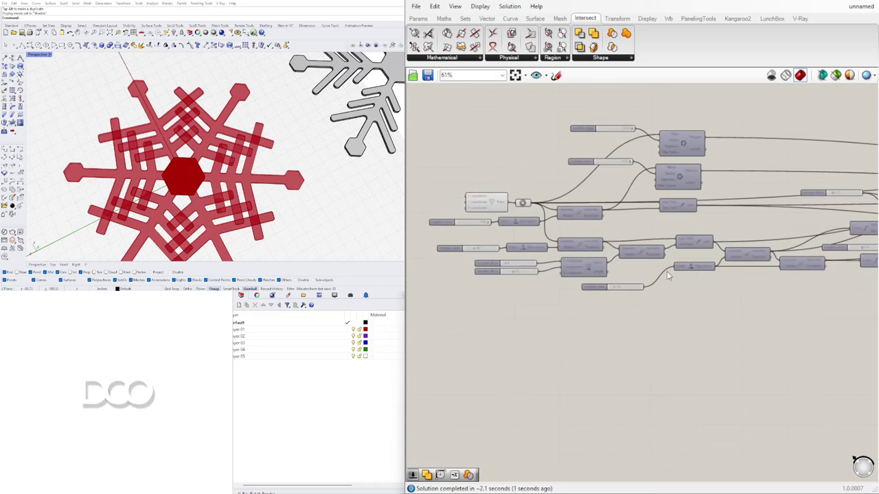
scroll(676, 274, "up", 5)
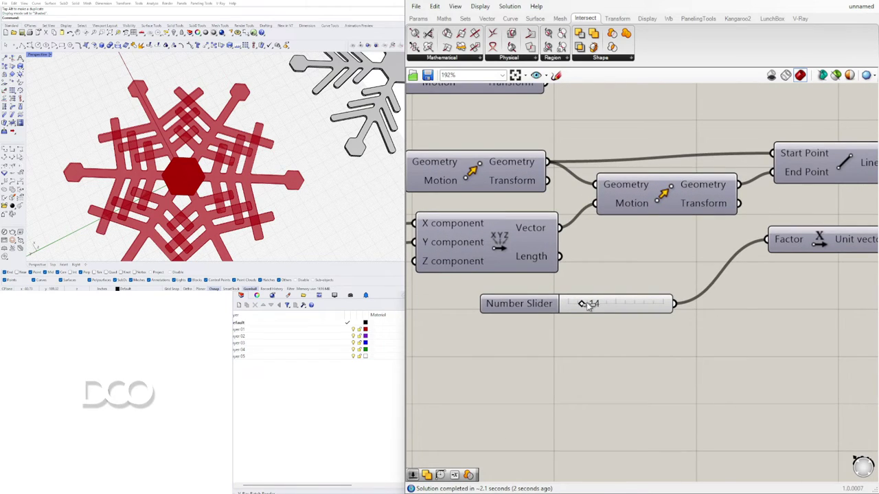
mouse_move(592, 305)
left_mouse_down()
mouse_move(605, 308)
mouse_move(599, 305)
left_mouse_up()
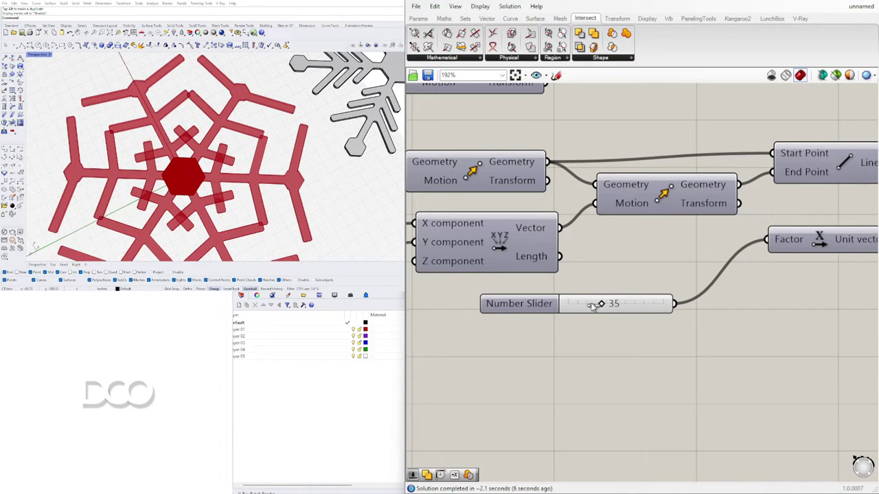
left_click_drag(592, 306, 590, 306)
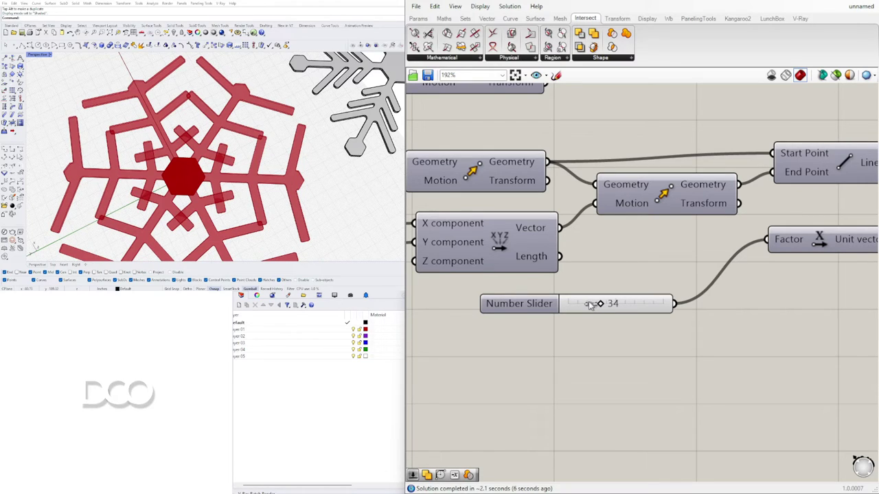
left_click_drag(588, 362, 573, 350)
Raise the maximum of the central hexagon's radius slider to 50.
scroll(574, 351, "down", 6)
scroll(559, 257, "up", 3)
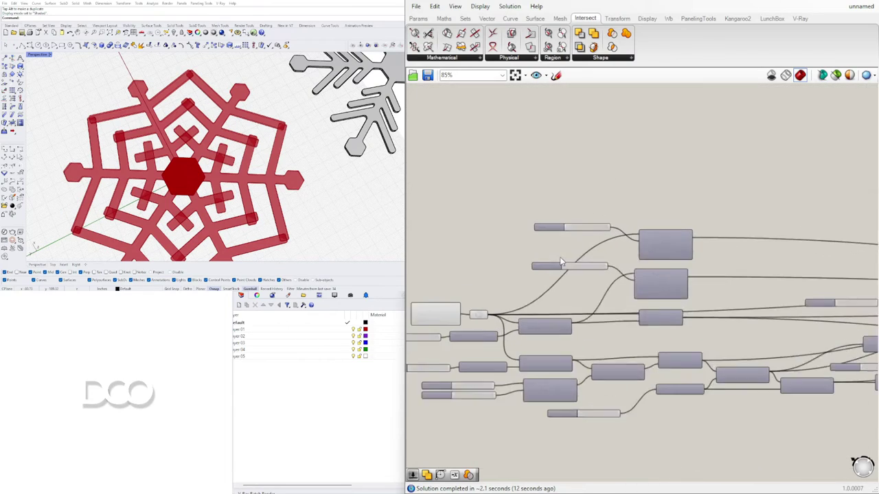
scroll(620, 161, "up", 3)
double_click(533, 153)
double_click(561, 181)
type("50")
left_click(547, 251)
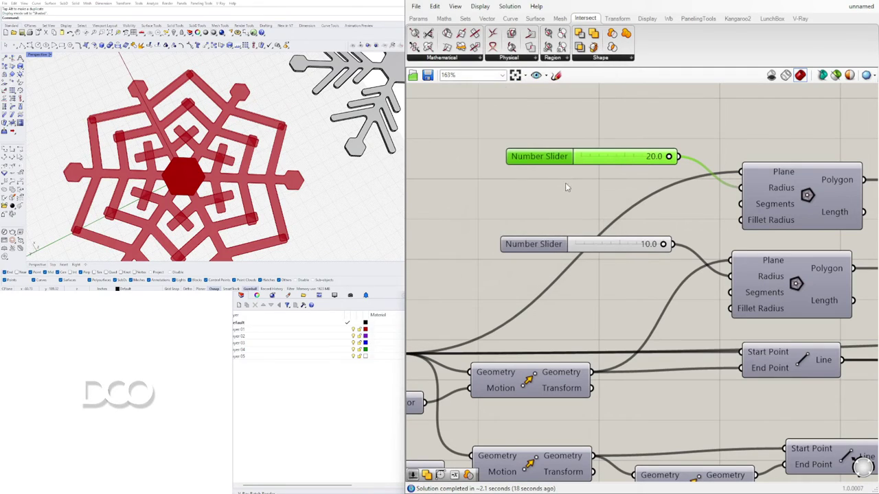
Try the central hexagon's radius at 50 and settle on 30.
double_click(637, 156)
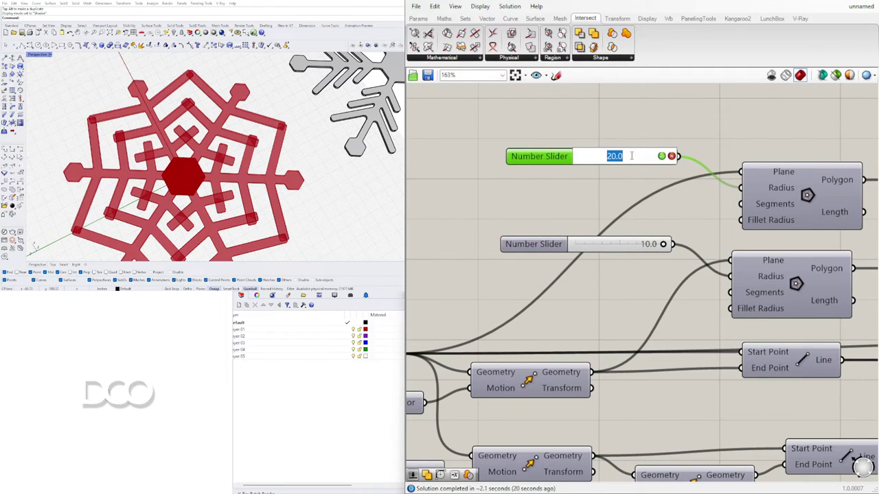
type("50")
key("Return")
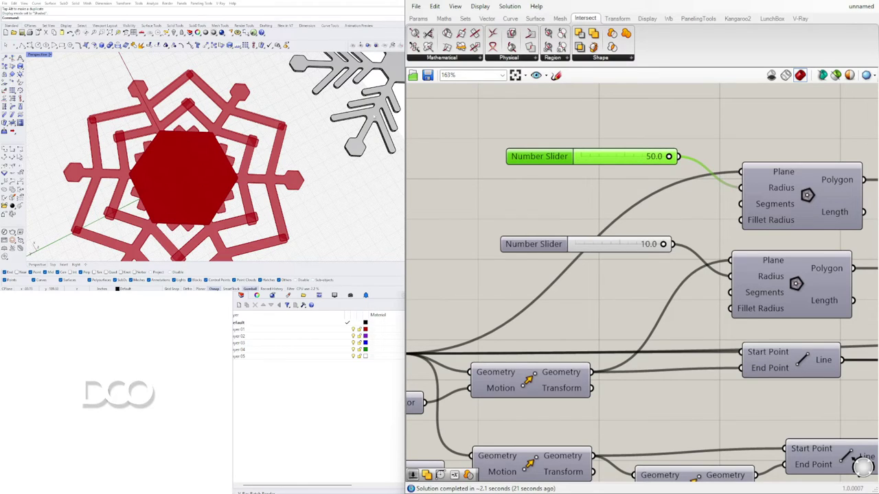
scroll(210, 140, "down", 4)
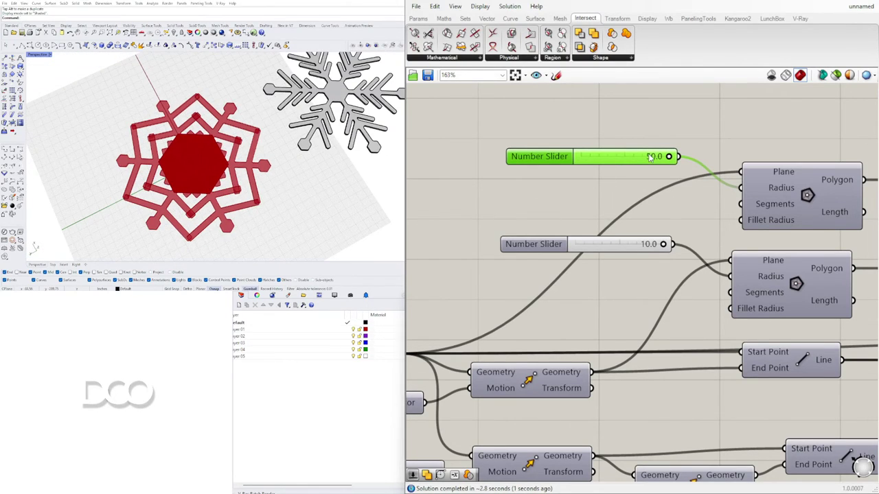
double_click(626, 157)
type("30")
key("Return")
Raise the maximum of the tip hexagons' radius slider to 20 and set its value to 20.
double_click(533, 244)
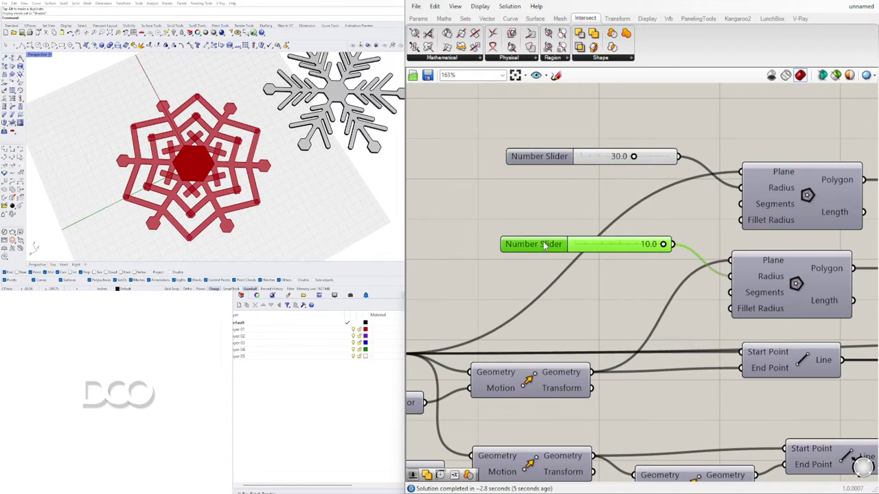
double_click(580, 269)
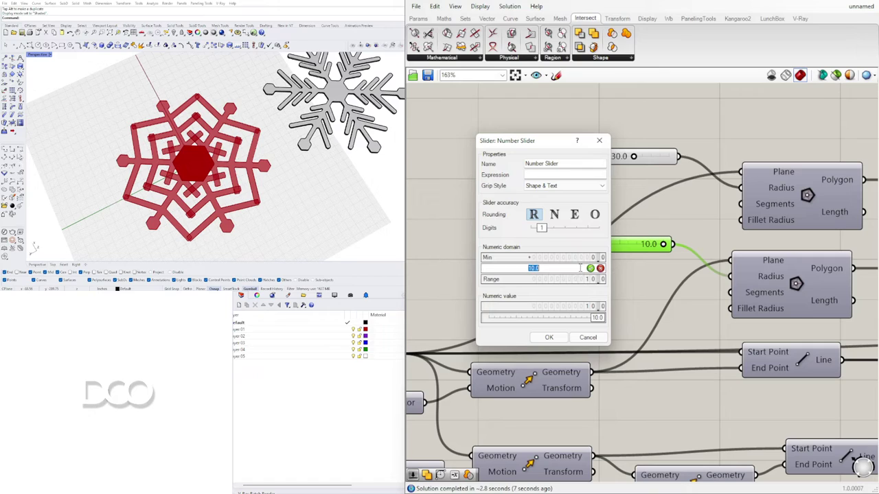
left_click(548, 337)
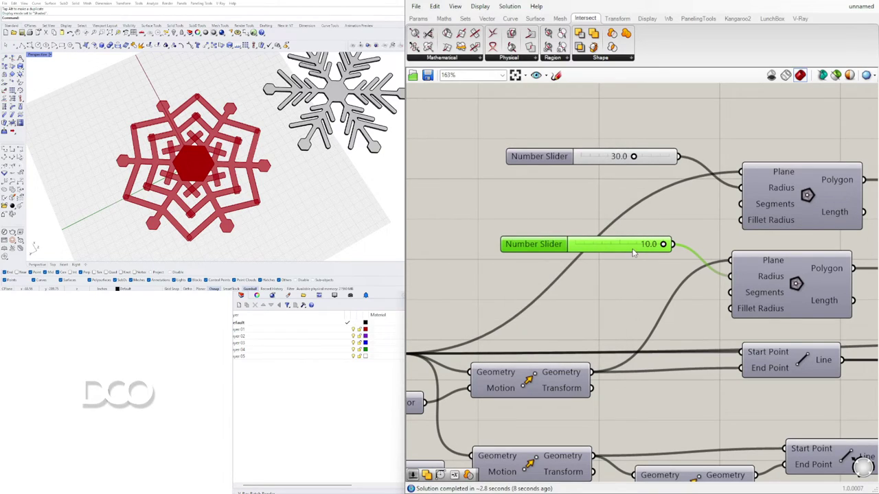
double_click(637, 248)
type("20")
key("Return")
Set the branches' starting distance slider to 18 and the branch vector's Y component slider to 8.
scroll(169, 163, "down", 3)
mouse_move(169, 195)
right_mouse_down()
mouse_move(175, 162)
mouse_move(177, 189)
right_mouse_up()
scroll(175, 162, "up", 3)
scroll(520, 197, "down", 4)
right_click_drag(575, 293, 728, 238)
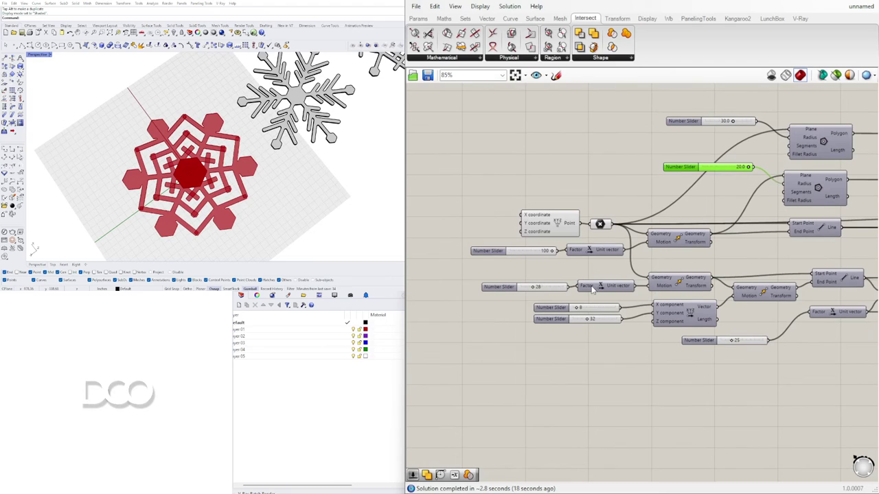
scroll(553, 287, "up", 4)
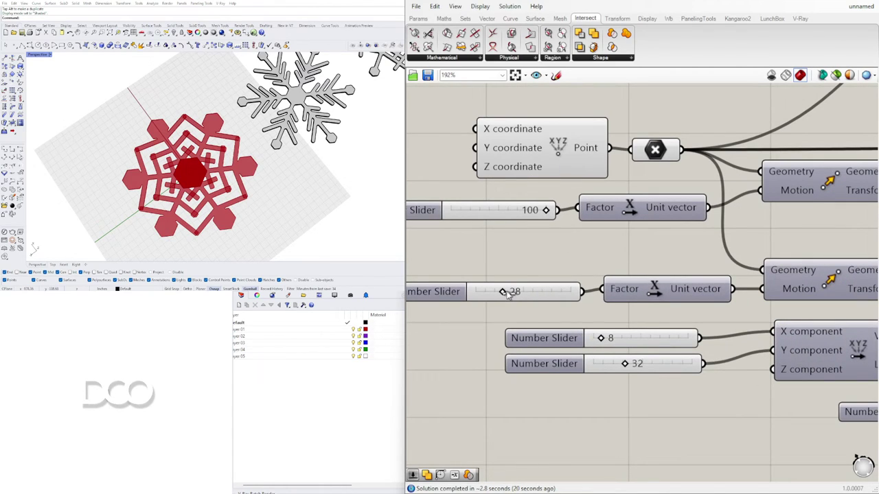
left_click_drag(512, 294, 480, 291)
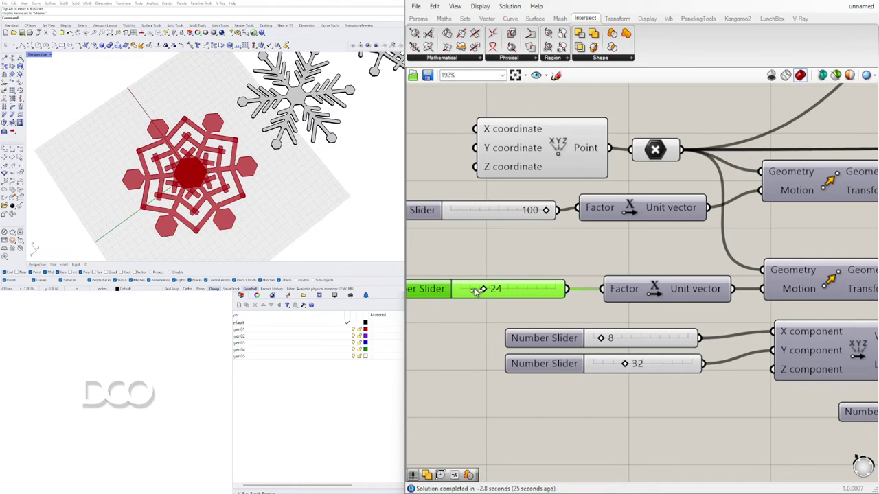
left_click_drag(622, 367, 610, 369)
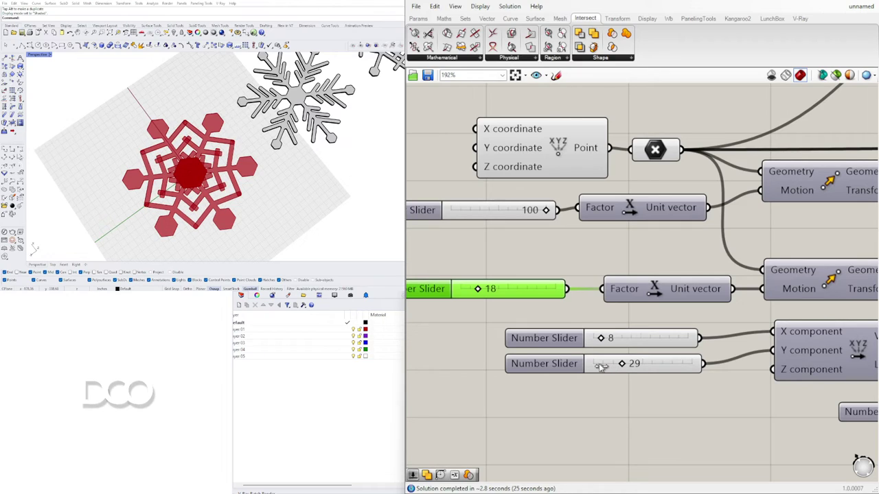
left_click_drag(615, 368, 598, 367)
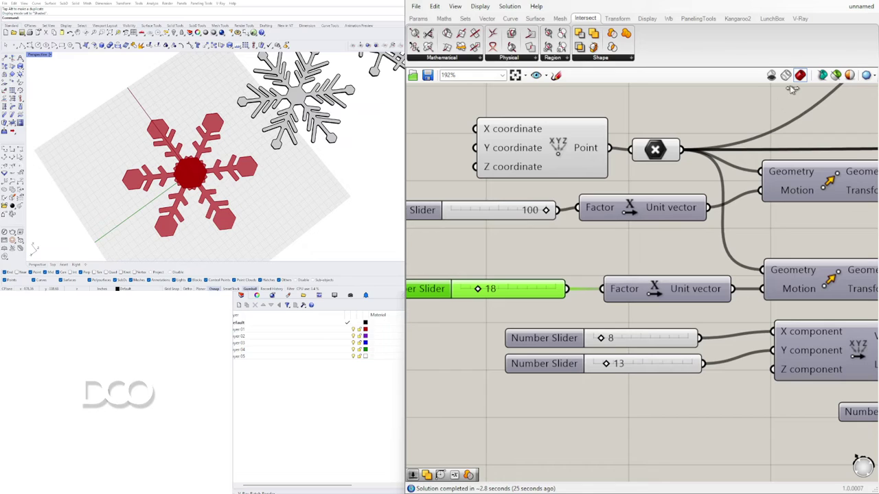
Reduce the curve offset distance slider to make the snowflake's arms thinner.
left_click(719, 115)
scroll(720, 115, "down", 3)
right_click_drag(719, 116, 678, 189)
right_click_drag(778, 149, 628, 245)
right_click_drag(721, 324, 558, 234)
scroll(611, 272, "down", 3)
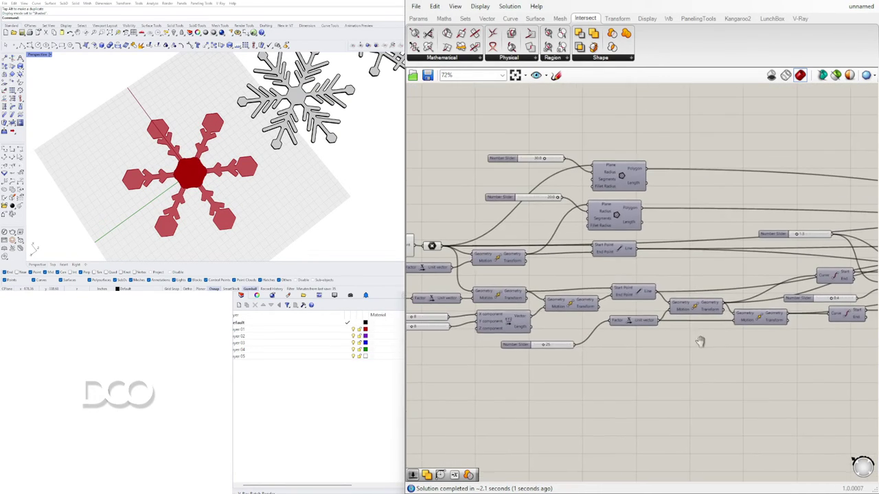
right_click_drag(736, 327, 565, 326)
right_click_drag(790, 295, 582, 288)
scroll(751, 279, "up", 4)
scroll(735, 283, "up", 3)
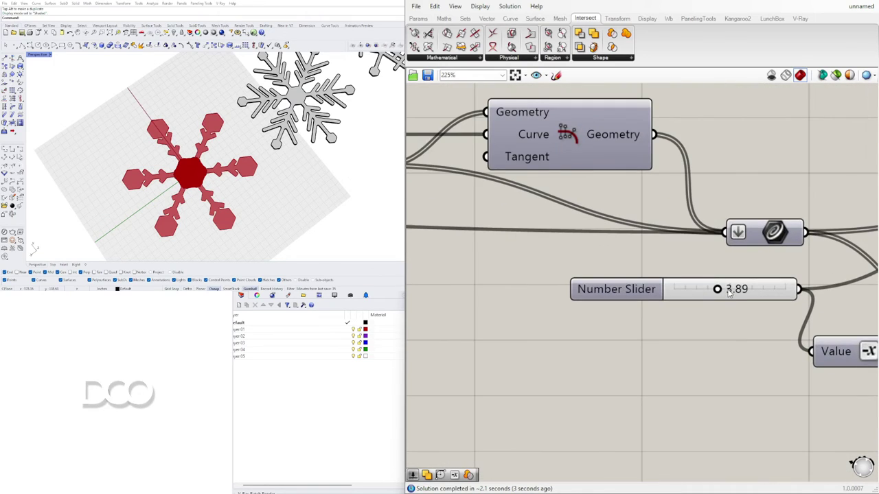
left_click_drag(577, 286, 638, 273)
Set the arm count slider that divides the 360-degree panel to 10.
scroll(639, 274, "down", 9)
right_click_drag(858, 275, 693, 295)
scroll(786, 247, "up", 5)
right_click_drag(777, 258, 823, 242)
scroll(419, 200, "up", 5)
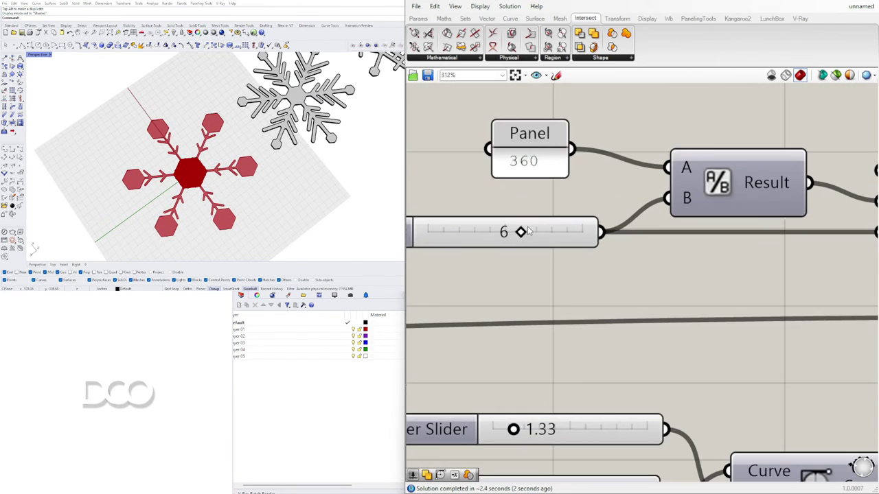
left_click(592, 232)
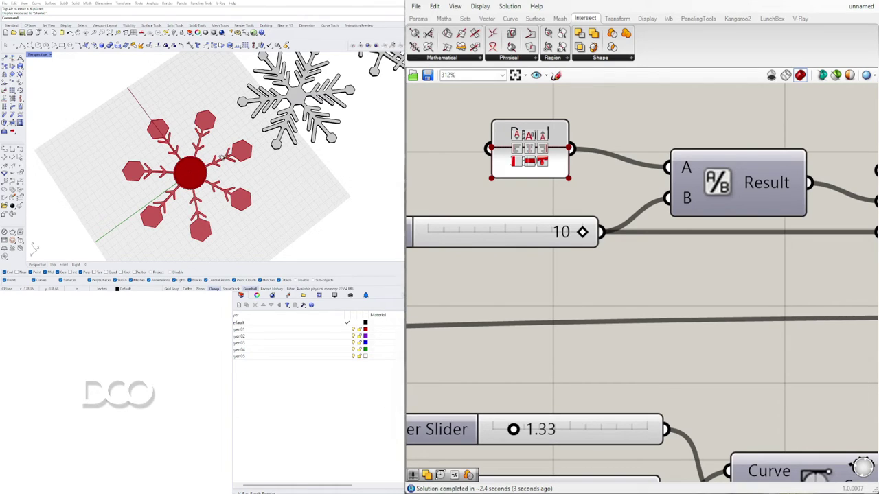
Turn off the viewport preview of the Extrusion component for the ten-armed snowflake.
right_click_drag(219, 180, 212, 209)
scroll(215, 204, "down", 2)
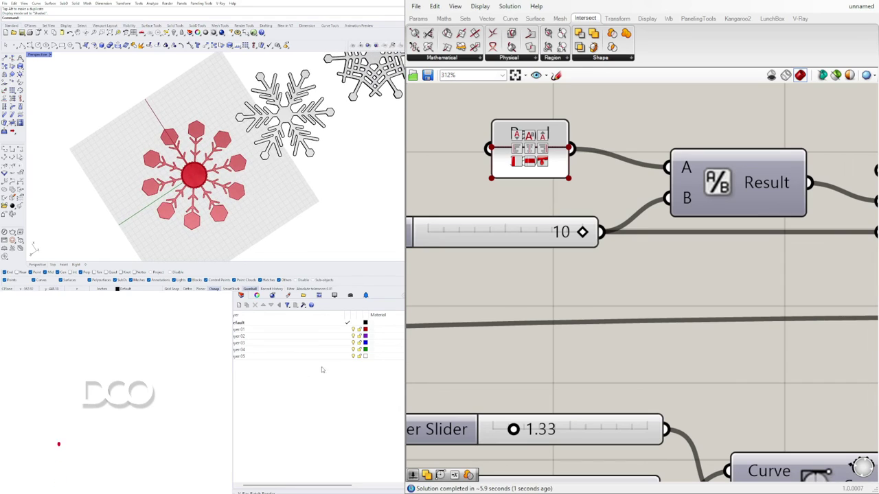
scroll(616, 224, "down", 6)
left_click(615, 223)
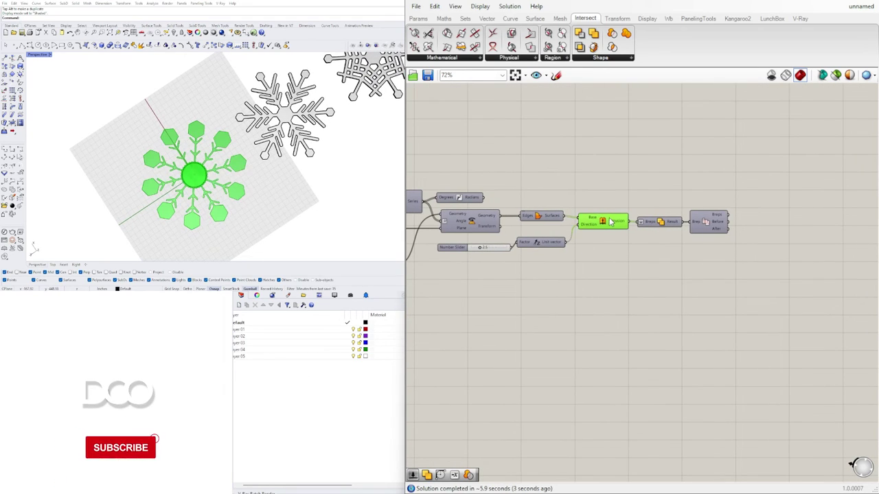
right_click(610, 224)
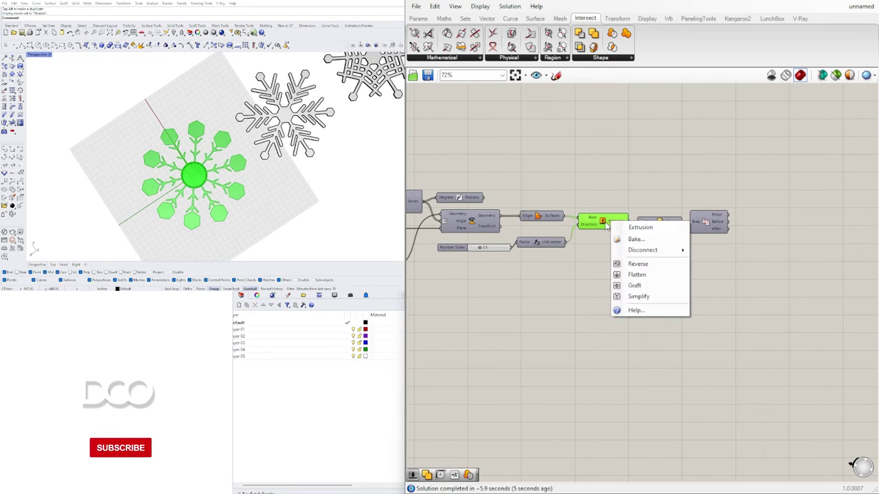
left_click(638, 240)
Bake the ten-armed snowflake from the merge faces component at the end of the definition.
left_click(707, 223)
scroll(707, 221, "up", 2)
middle_click(708, 221)
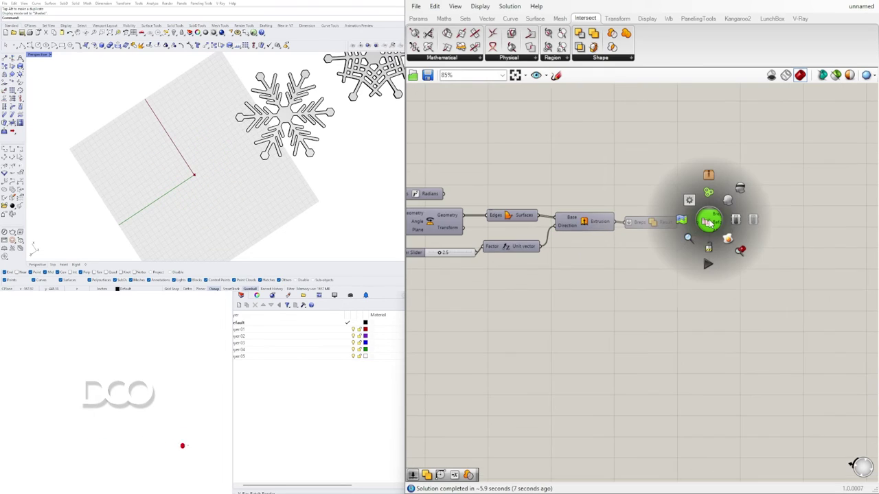
left_click(736, 246)
Move the newly baked snowflake off the origin to line up beside the two earlier snowflakes in the Perspective viewport.
scroll(220, 150, "down", 8)
left_click(223, 153)
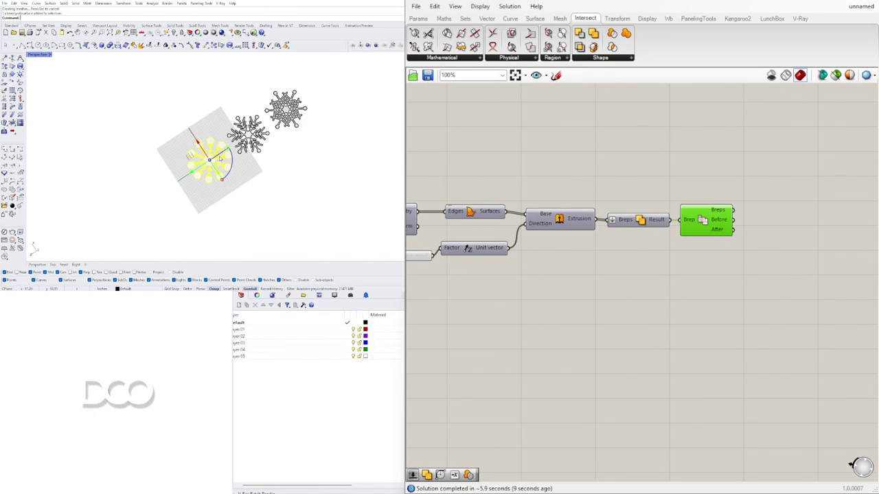
left_click_drag(192, 171, 332, 117)
left_click(324, 142)
right_click_drag(279, 131, 187, 144)
scroll(295, 117, "up", 8)
right_click_drag(247, 162, 244, 151)
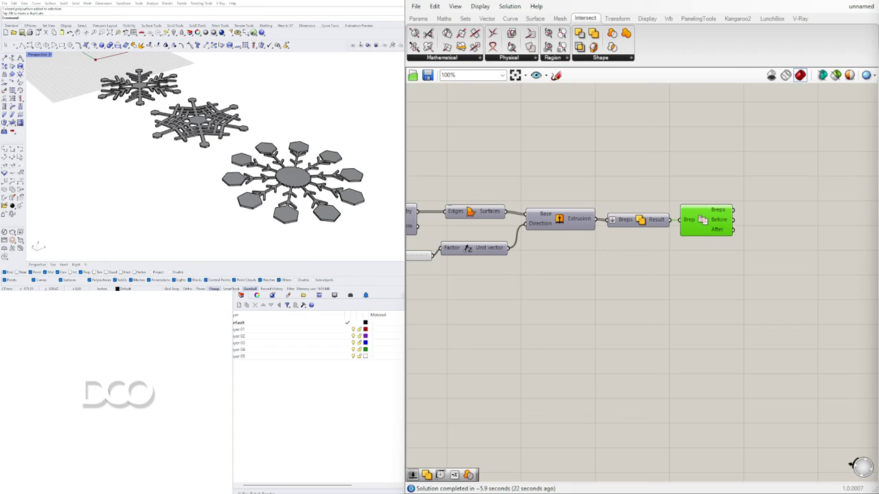
Switch to the browser and look through the ambientCG library of material textures and HDRI environments.
left_click_drag(878, 7, 296, 5)
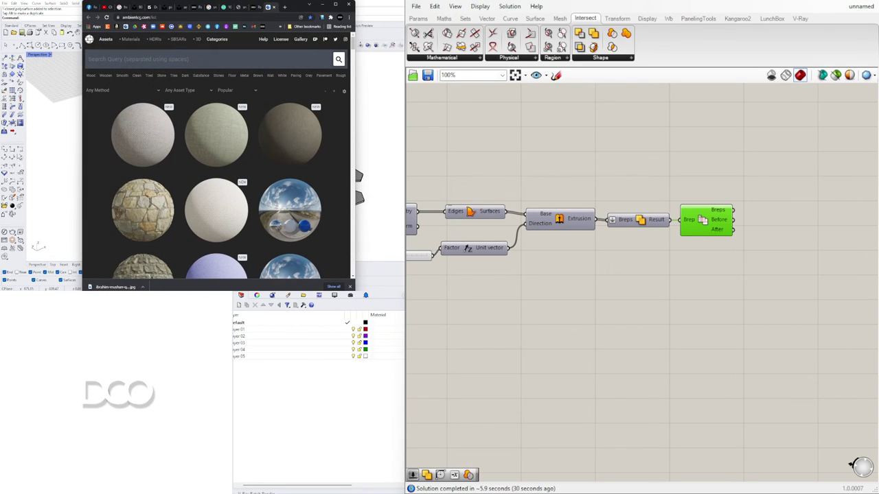
scroll(234, 147, "down", 5)
scroll(234, 147, "down", 10)
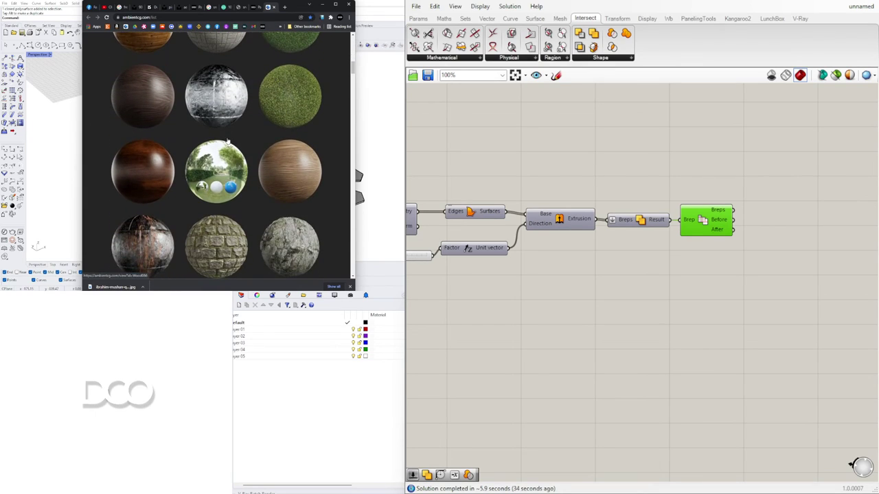
mouse_move(227, 142)
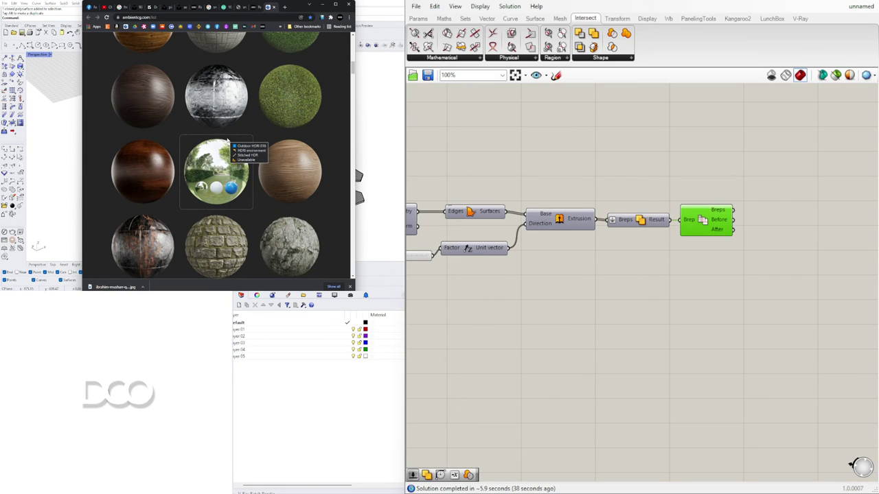
scroll(309, 127, "down", 5)
scroll(313, 134, "down", 3)
mouse_move(313, 134)
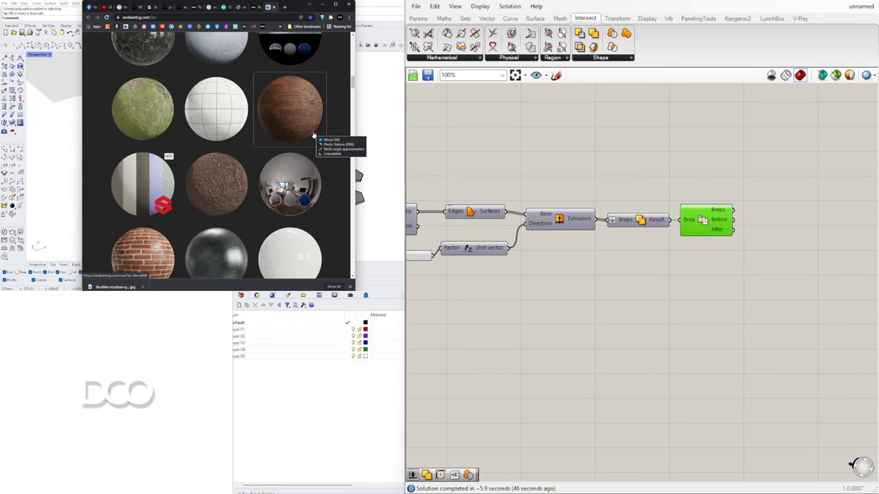
scroll(313, 134, "down", 5)
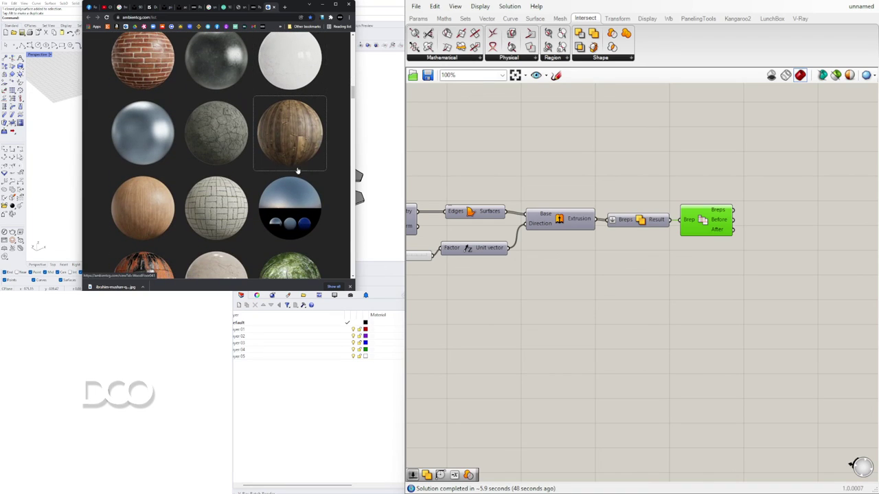
scroll(313, 135, "down", 3)
scroll(315, 155, "down", 3)
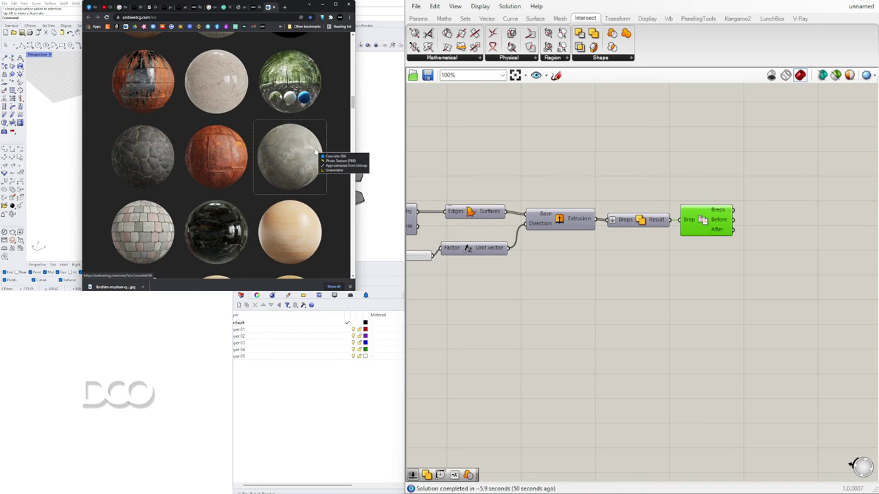
scroll(315, 151, "down", 3)
scroll(322, 161, "down", 3)
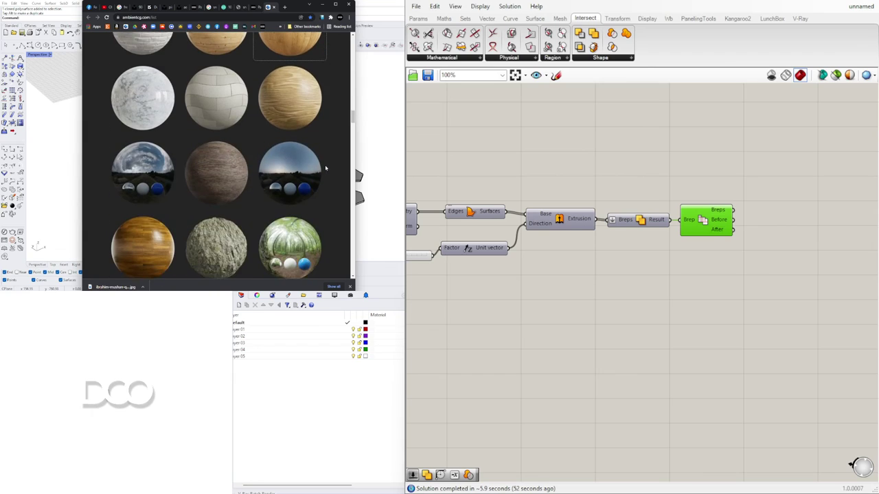
scroll(327, 172, "down", 1)
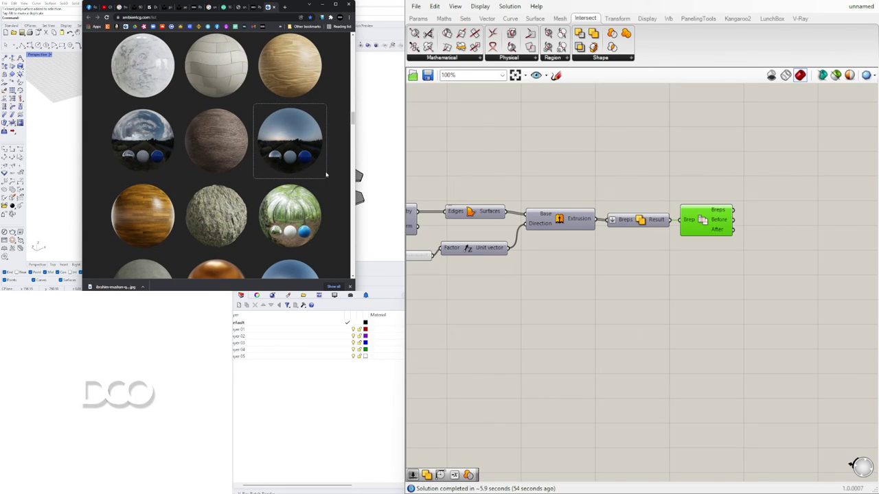
left_click(323, 4)
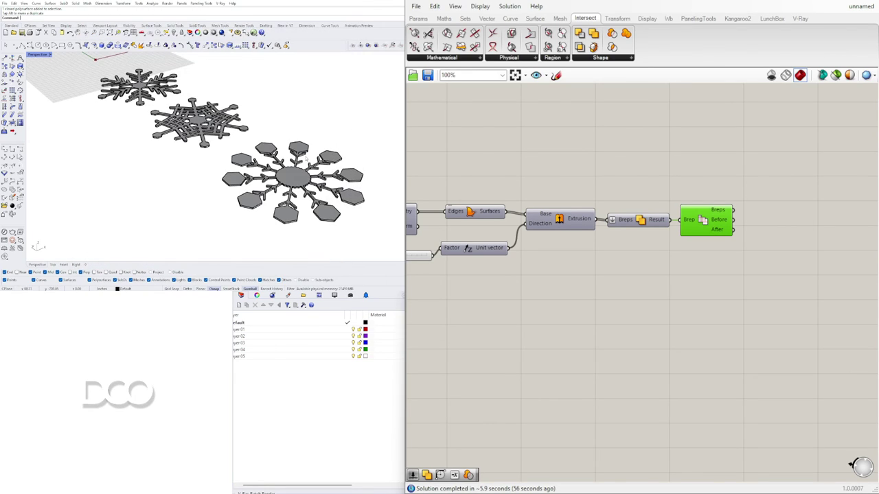
Move all components of the snowflake definition together up toward the upper edge of the Grasshopper canvas.
scroll(546, 339, "down", 4)
right_click_drag(546, 339, 779, 306)
scroll(677, 296, "down", 4)
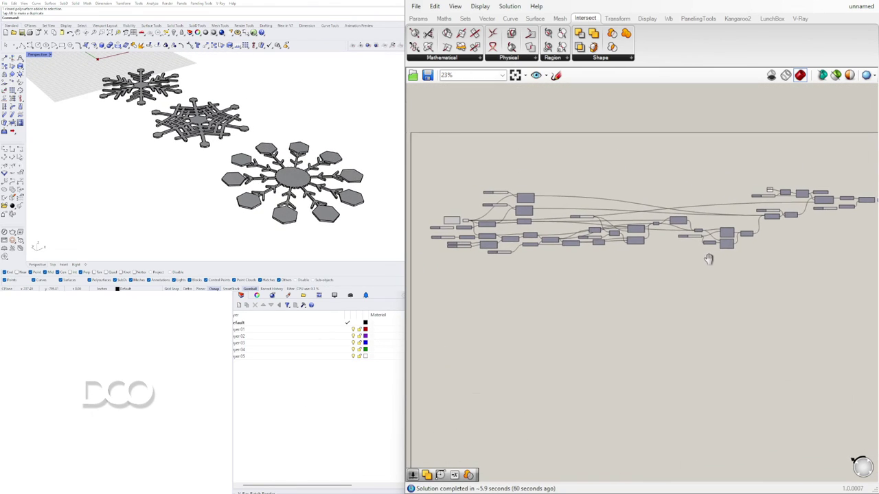
right_click_drag(721, 264, 700, 257)
scroll(700, 257, "down", 1)
left_click_drag(869, 274, 448, 158)
left_click_drag(535, 191, 531, 157)
left_click(580, 264)
right_click_drag(315, 139, 309, 162)
right_click_drag(271, 110, 299, 127)
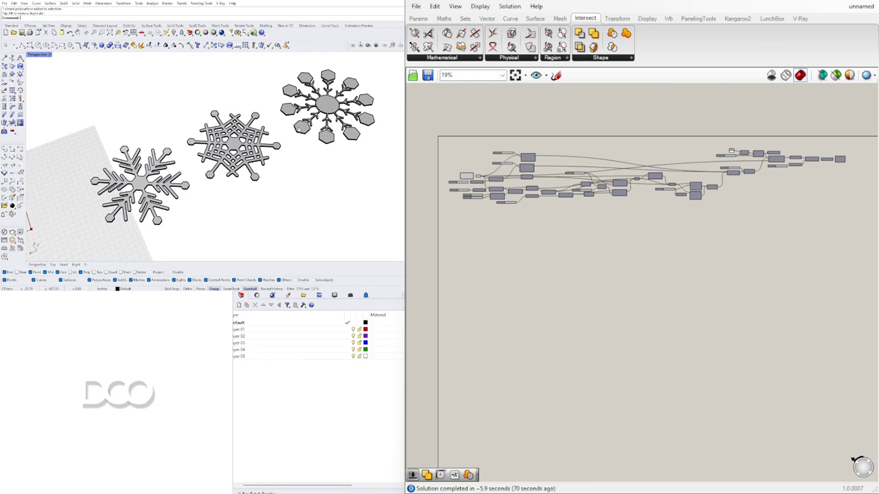